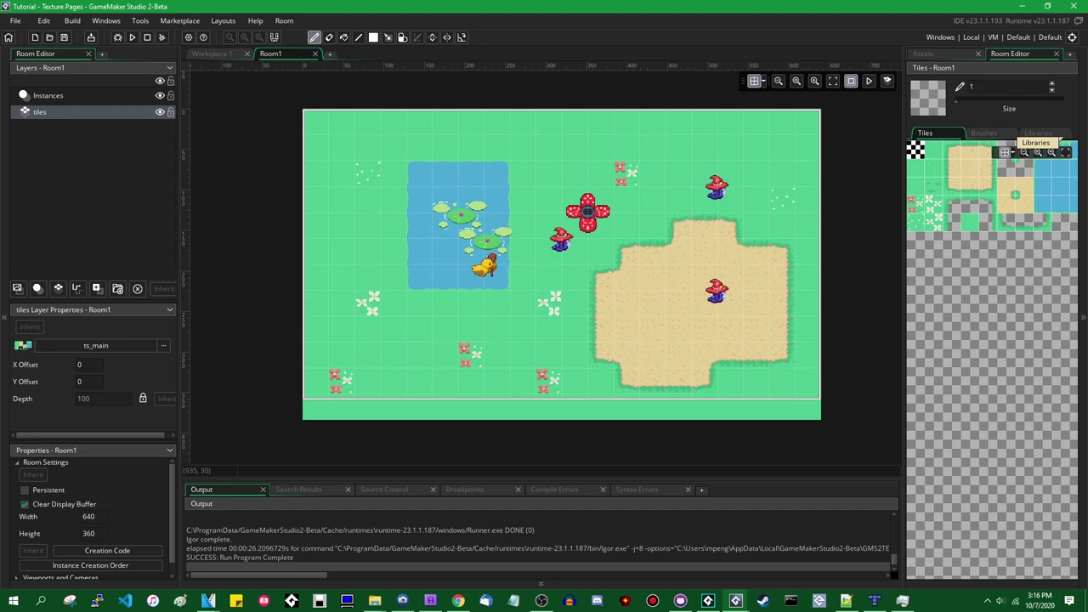
- Run the game and walk the duckling onto the sand to talk to the red-hatted character, dismissing the dialogue box
key("F5")
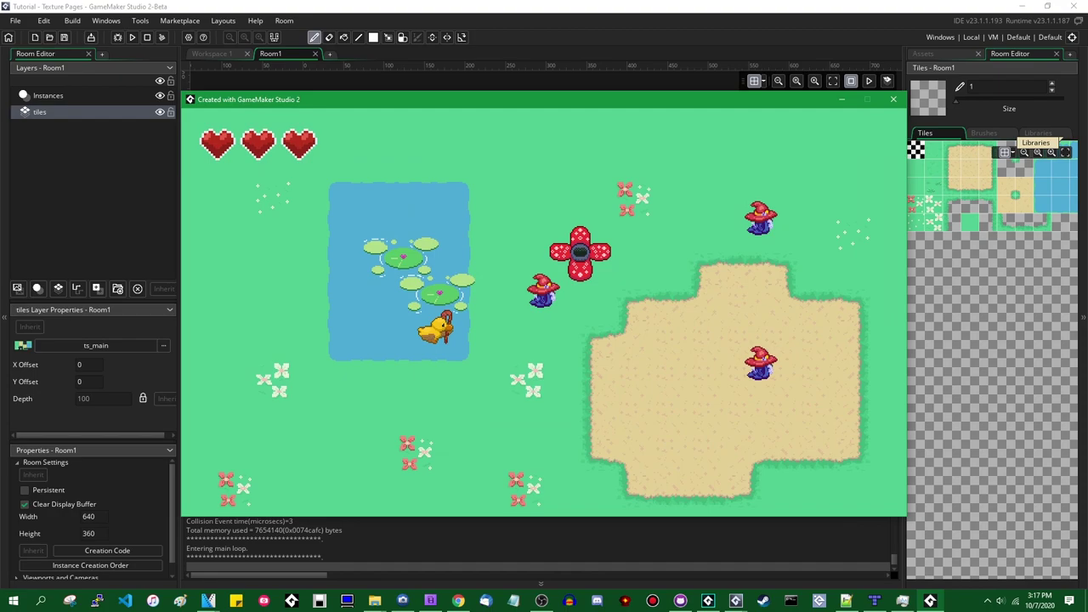
key("Right")
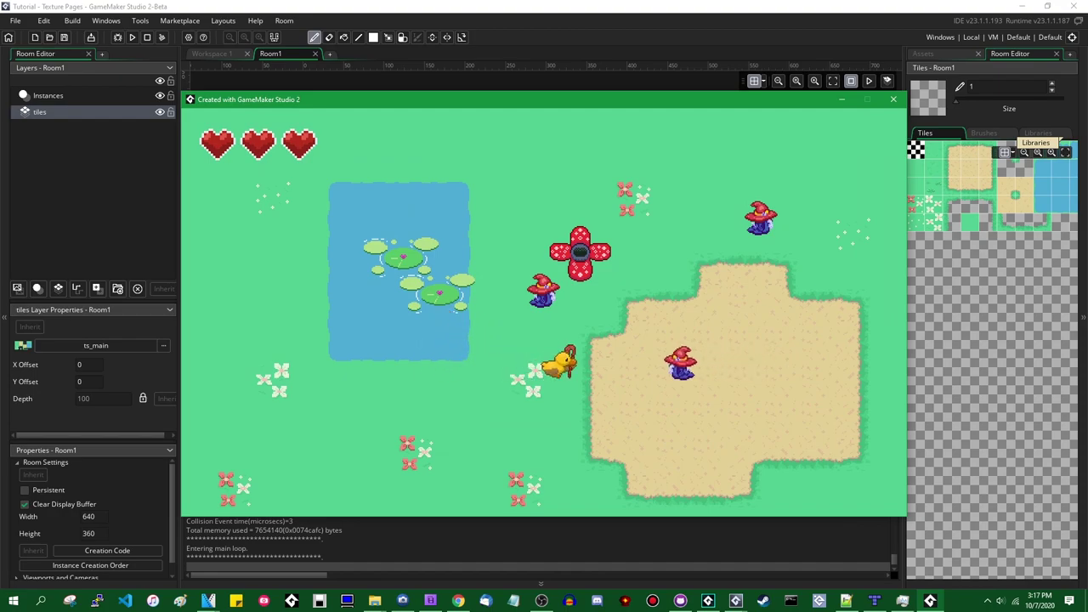
key("Right")
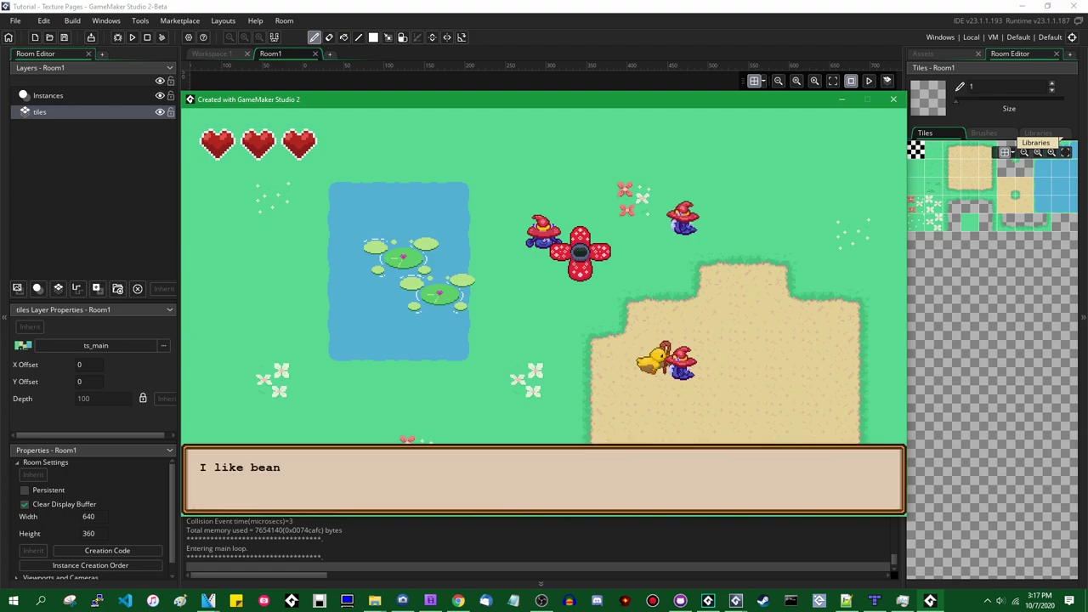
key("space")
key("Up")
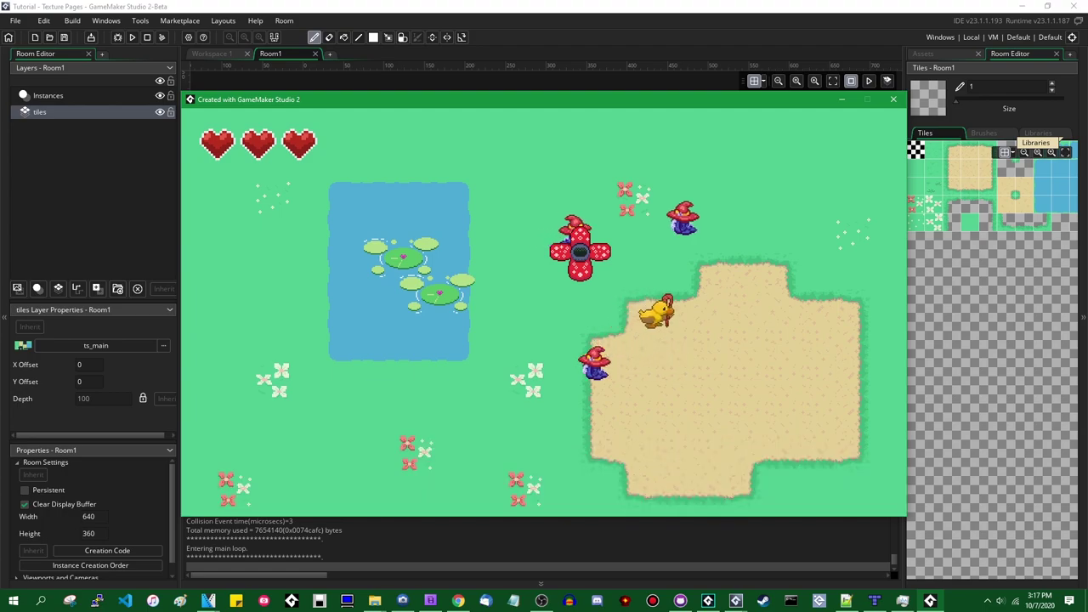
- Walk the duckling around the rafflesia flower, across the pond and back over the sand patch, and close the test game
key("Right")
key("Left")
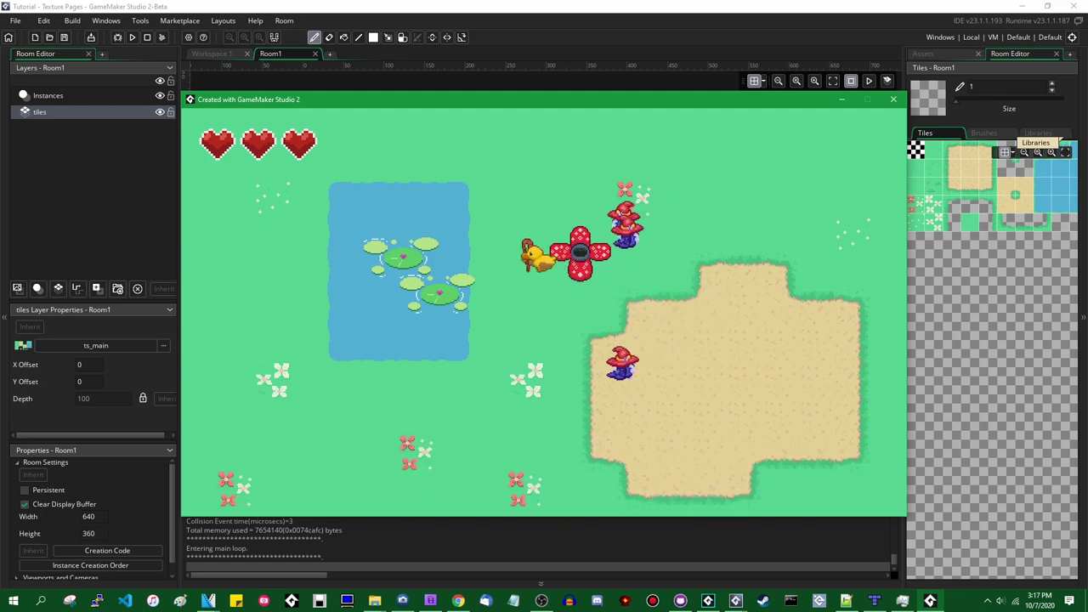
key("Down")
key("Left")
key("Up")
key("Right")
key("Down")
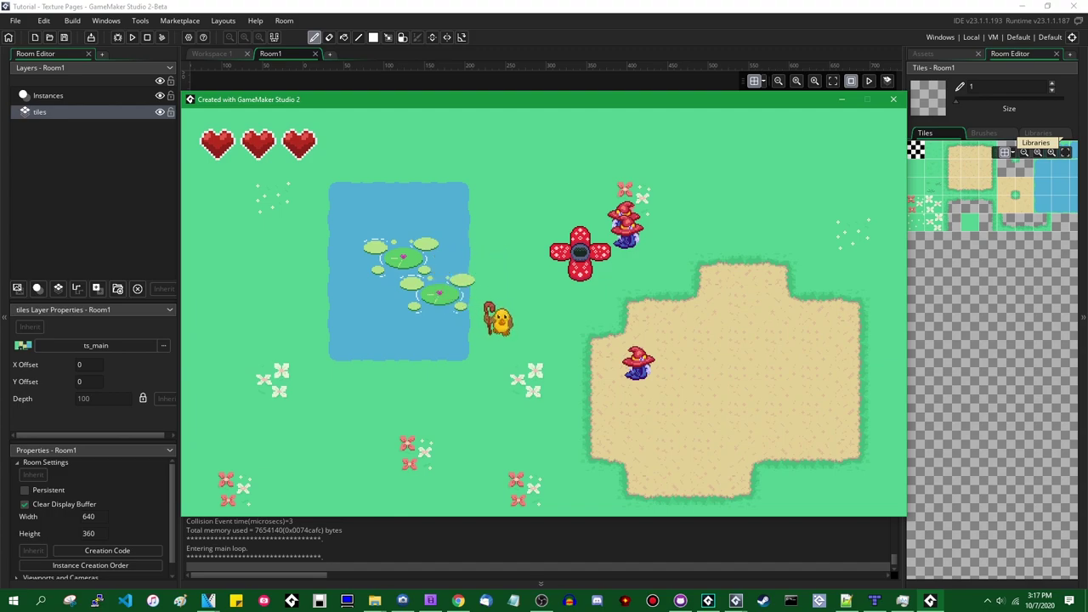
key("Down")
key("Right")
key("Left")
key("Down")
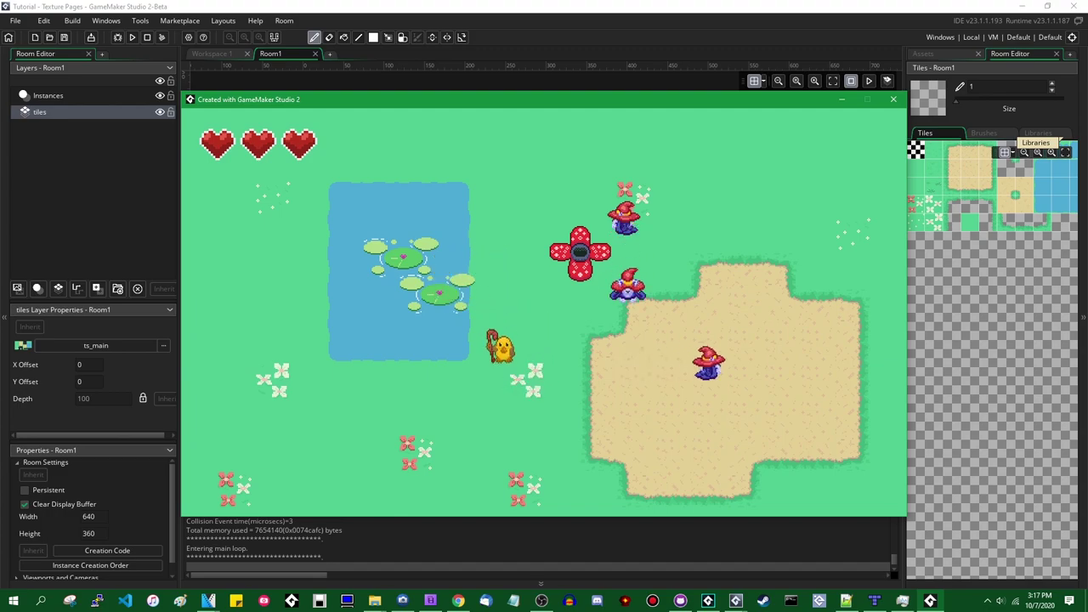
key("Right")
key("Left")
key("Up")
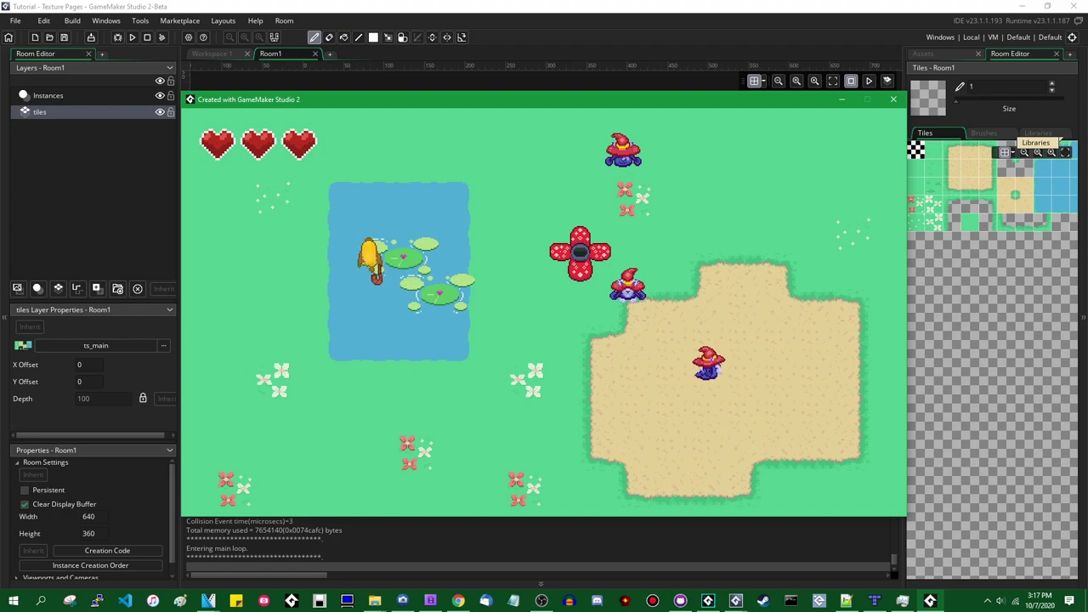
key("Left")
key("Down")
key("Right")
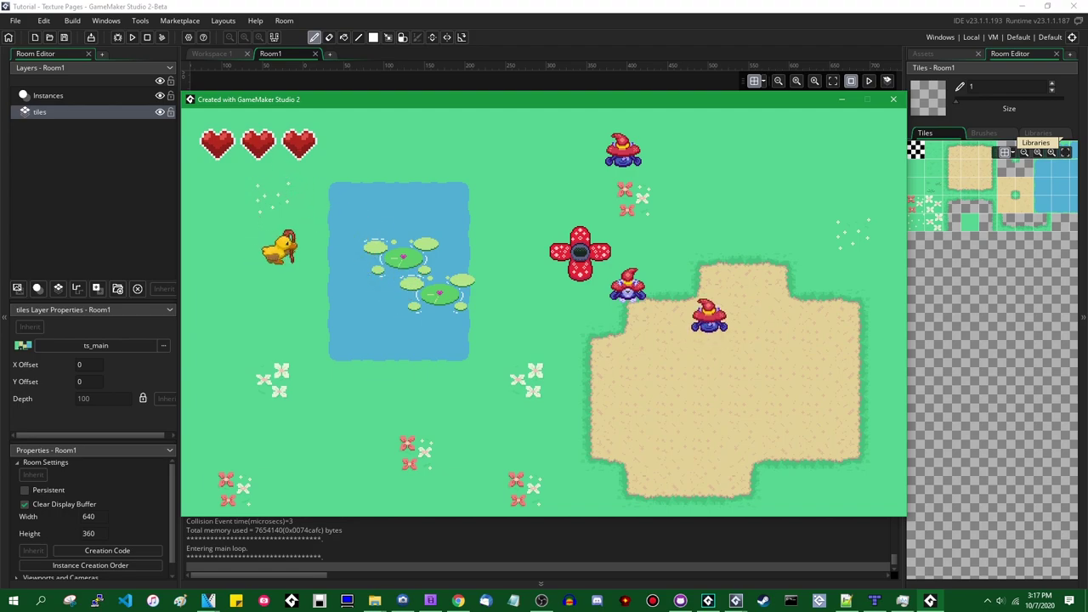
key("Right")
key("Down")
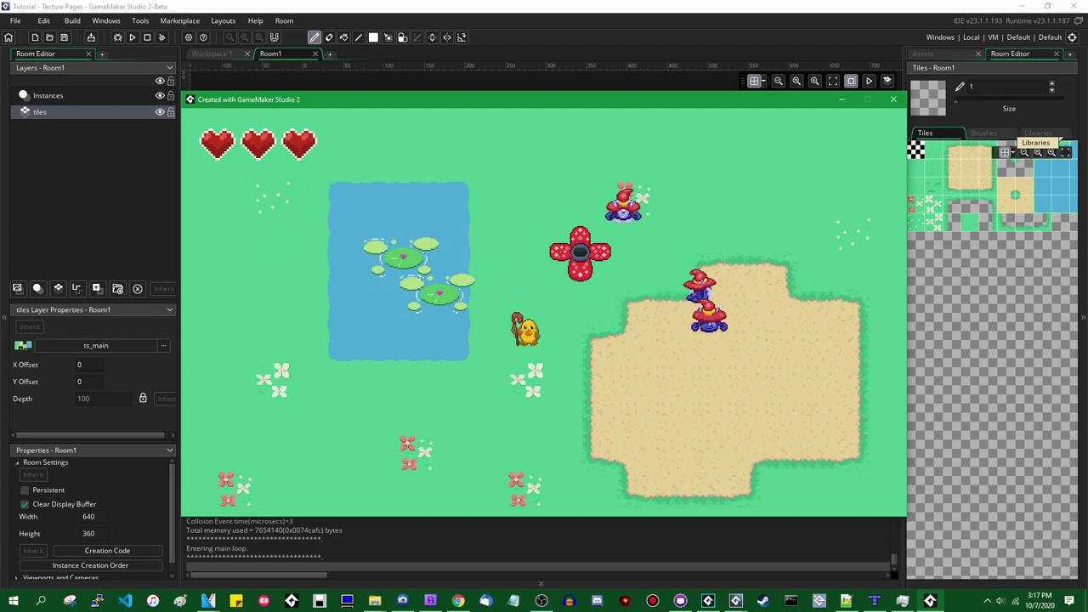
key("Right")
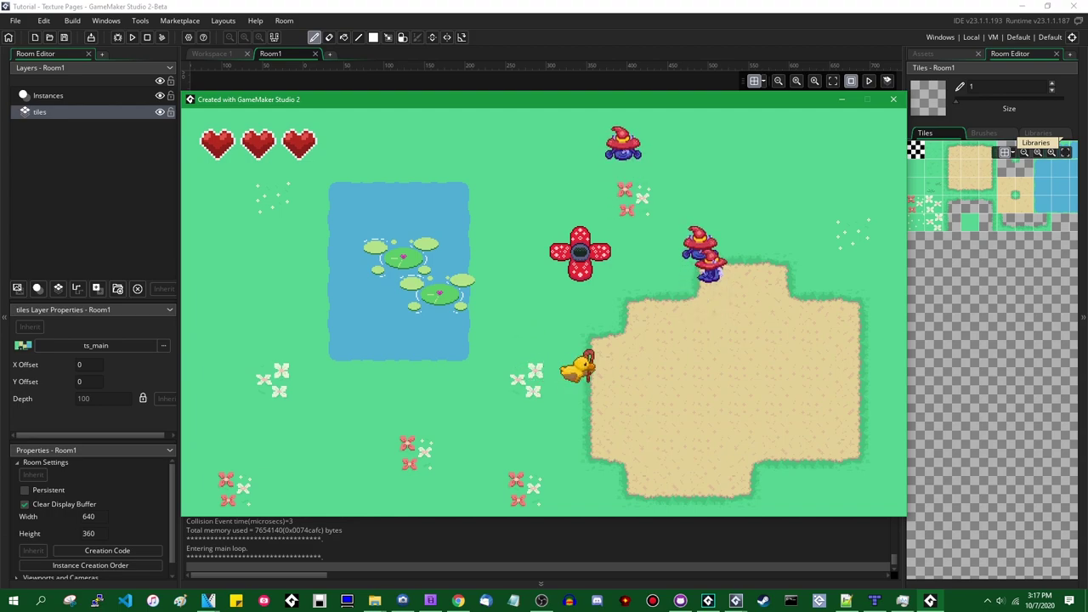
key("Right")
key("Up")
key("Right")
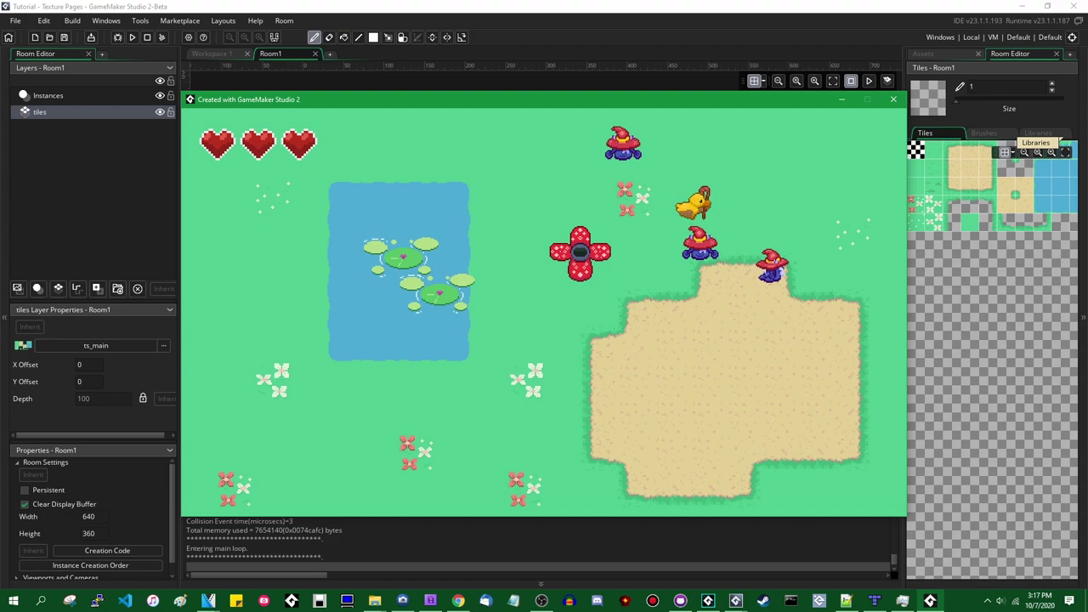
key("Down")
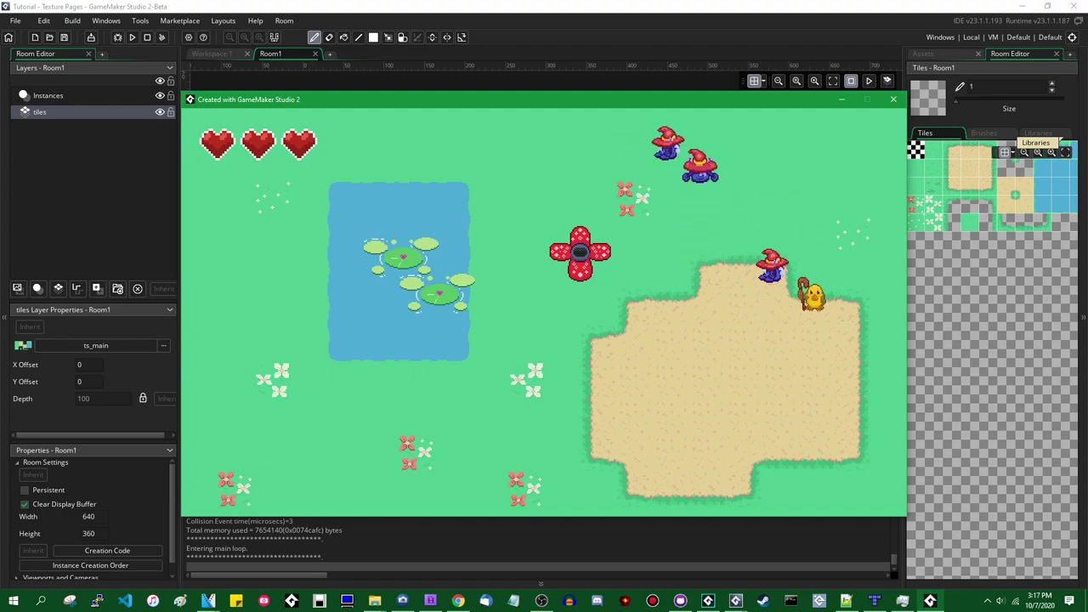
key("Left")
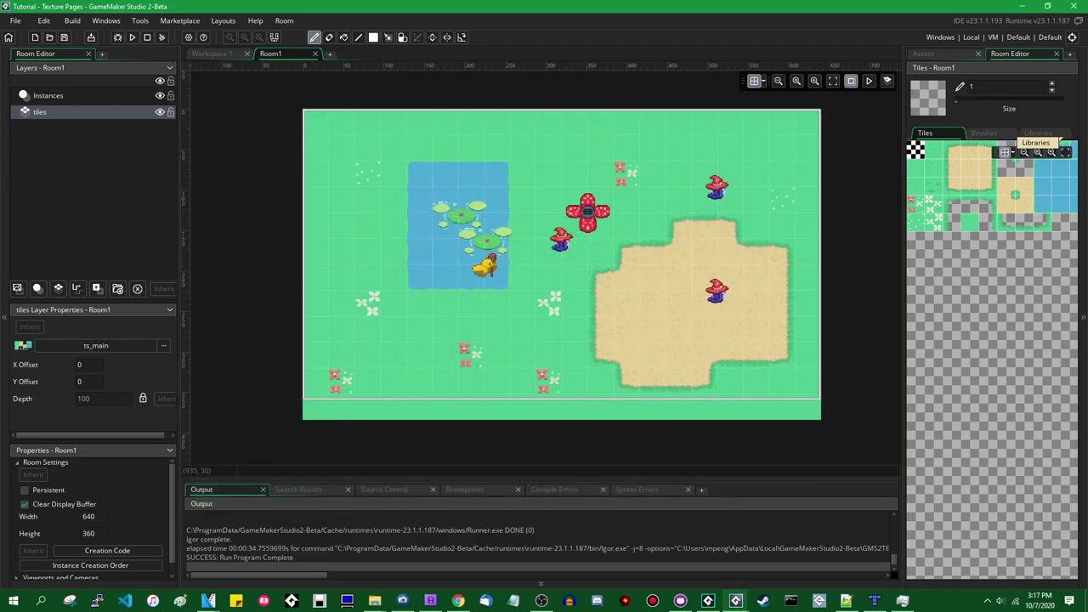
- Go through the sprites in the project's graphics folder, from the duckling and flower sprites to spr_nineslice
left_click(923, 54)
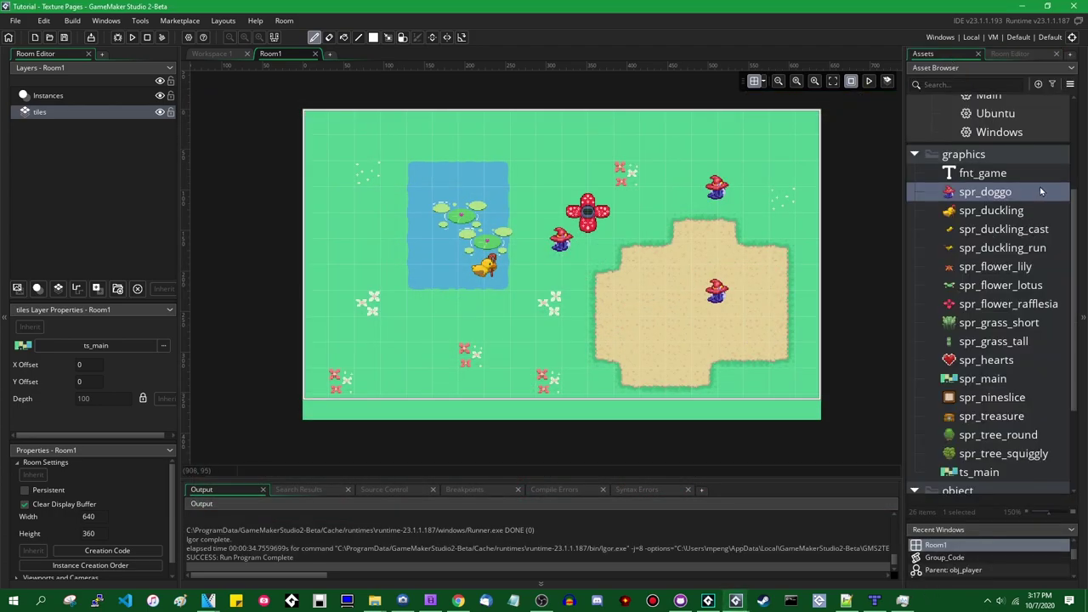
scroll(1027, 272, "down", 2)
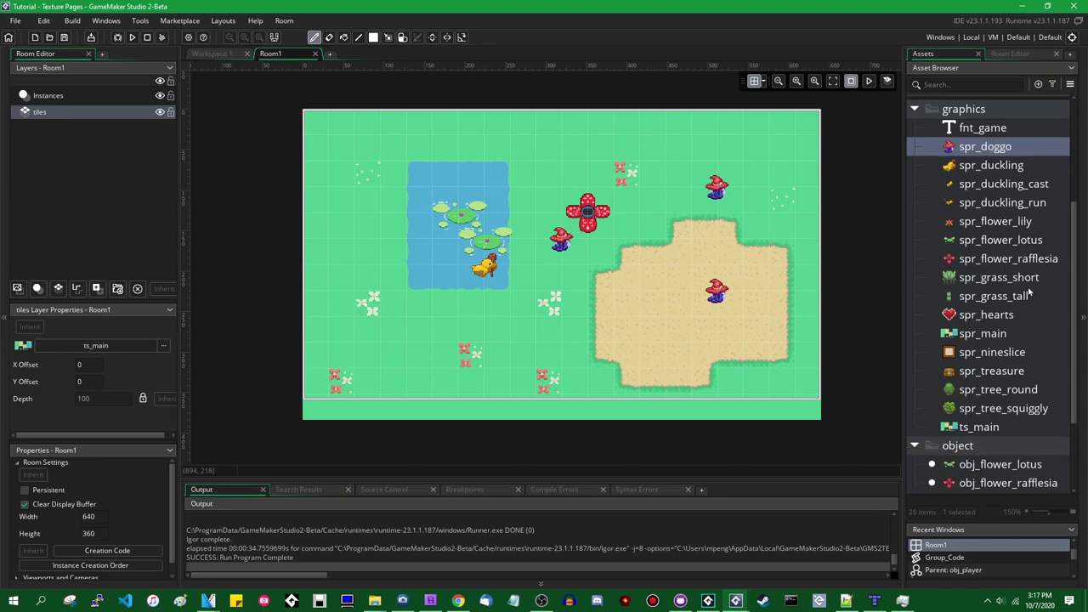
left_click(1011, 167)
left_click(1012, 199)
left_click(1006, 224)
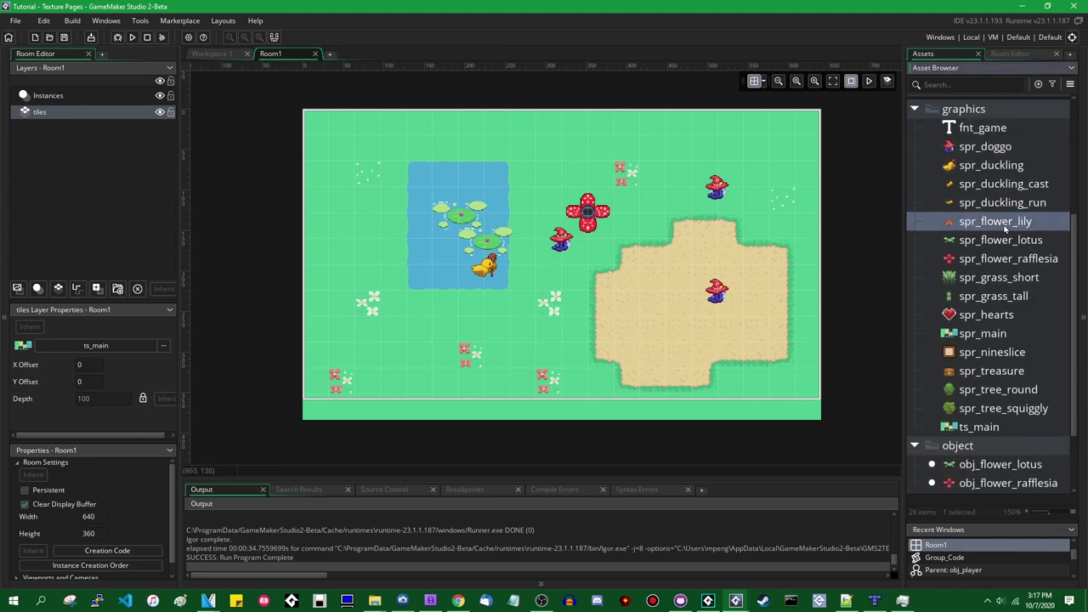
left_click(1007, 241)
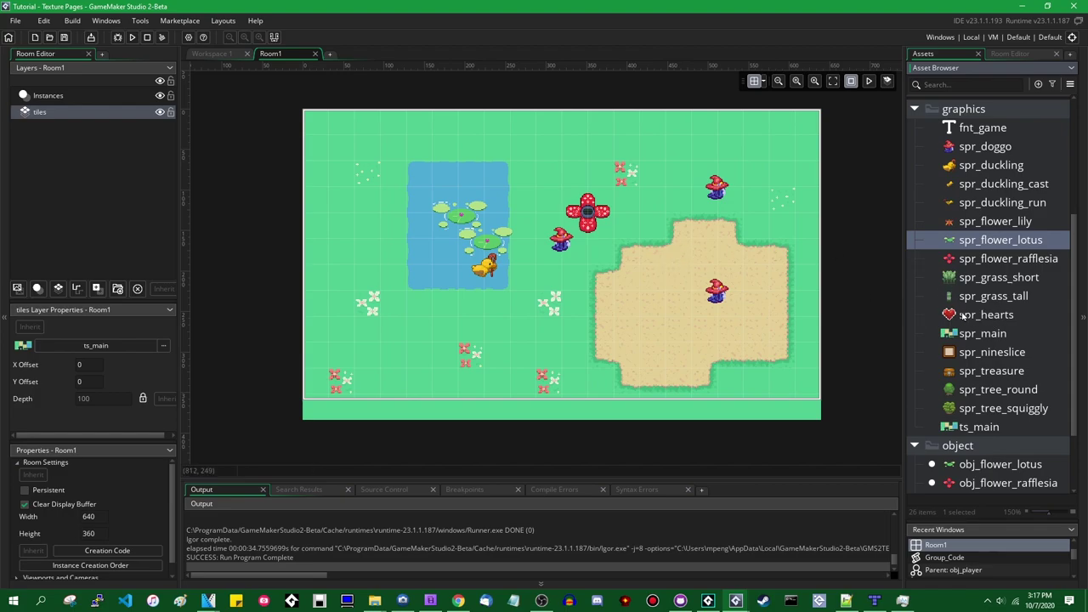
left_click(991, 352)
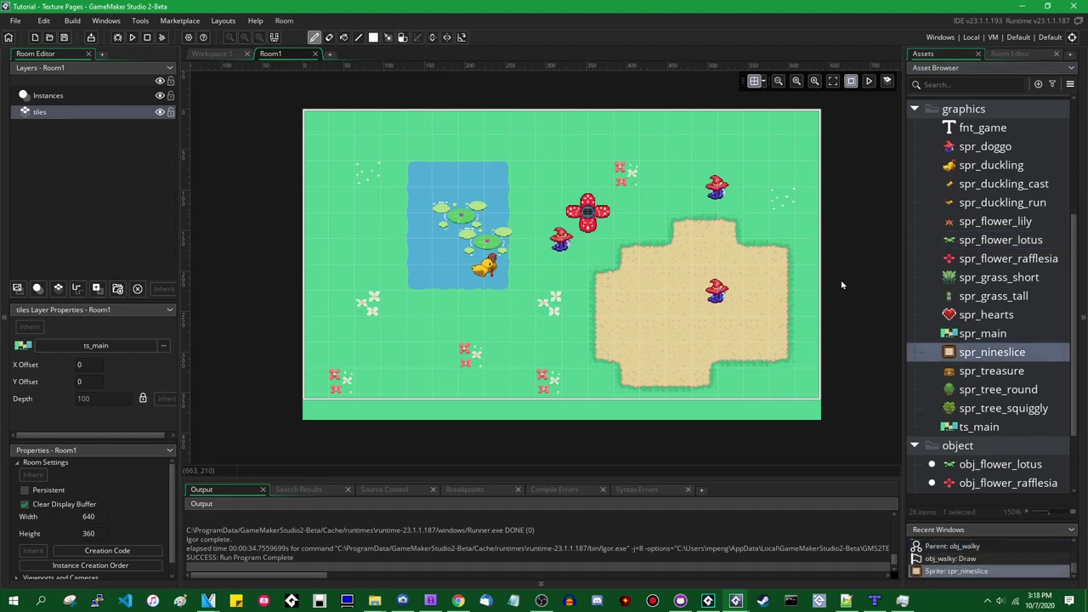
- Open the spr_duckling sprite to examine its frames and texture settings, and point out the font and tile set among the graphics assets
double_click(970, 167)
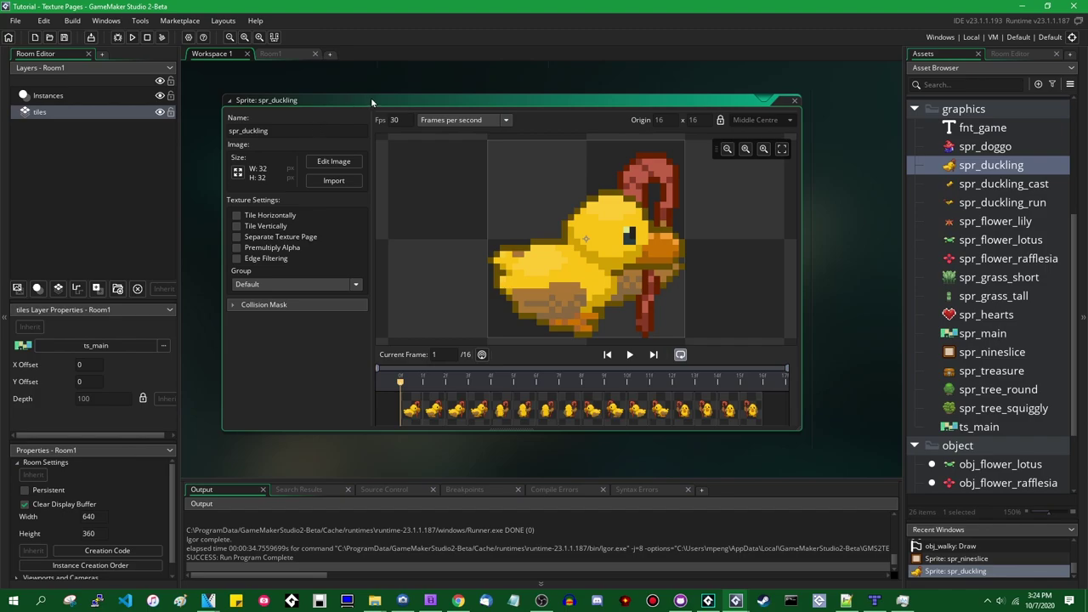
left_click_drag(373, 100, 419, 95)
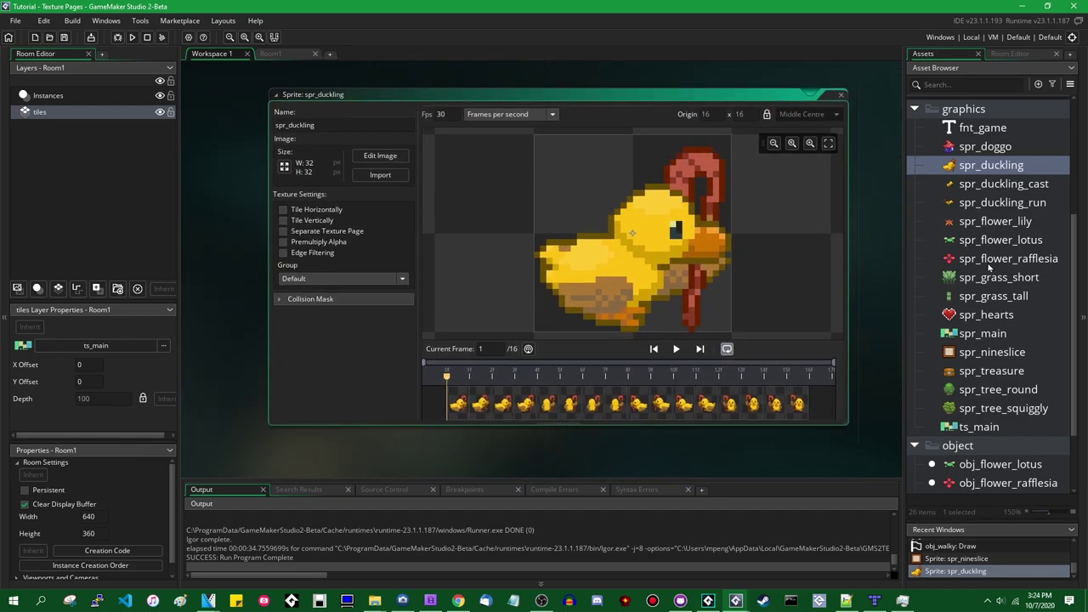
left_click(982, 192)
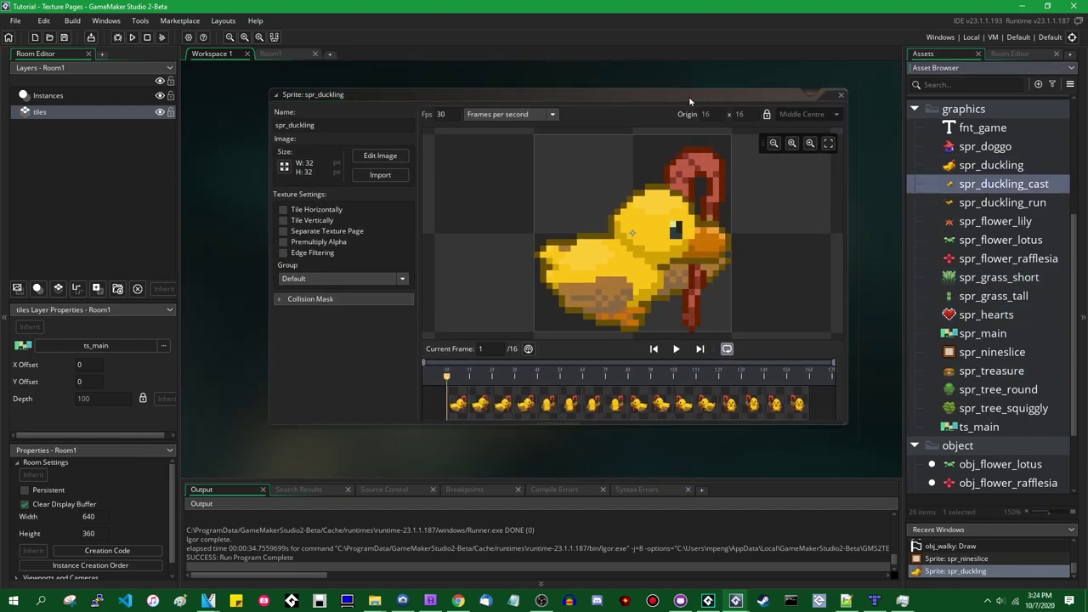
left_click_drag(688, 96, 641, 103)
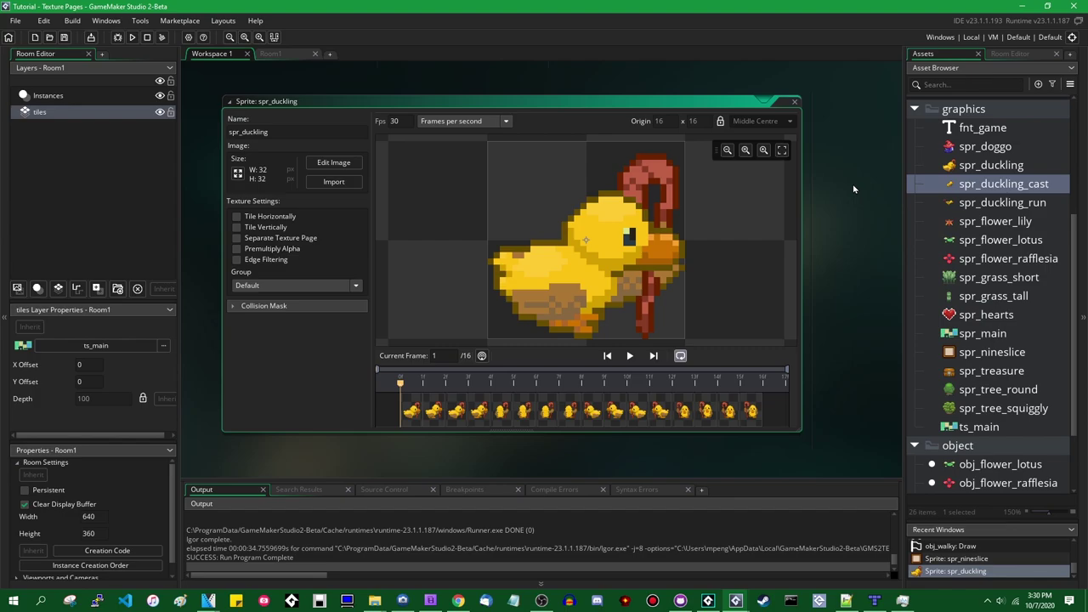
left_click(854, 189)
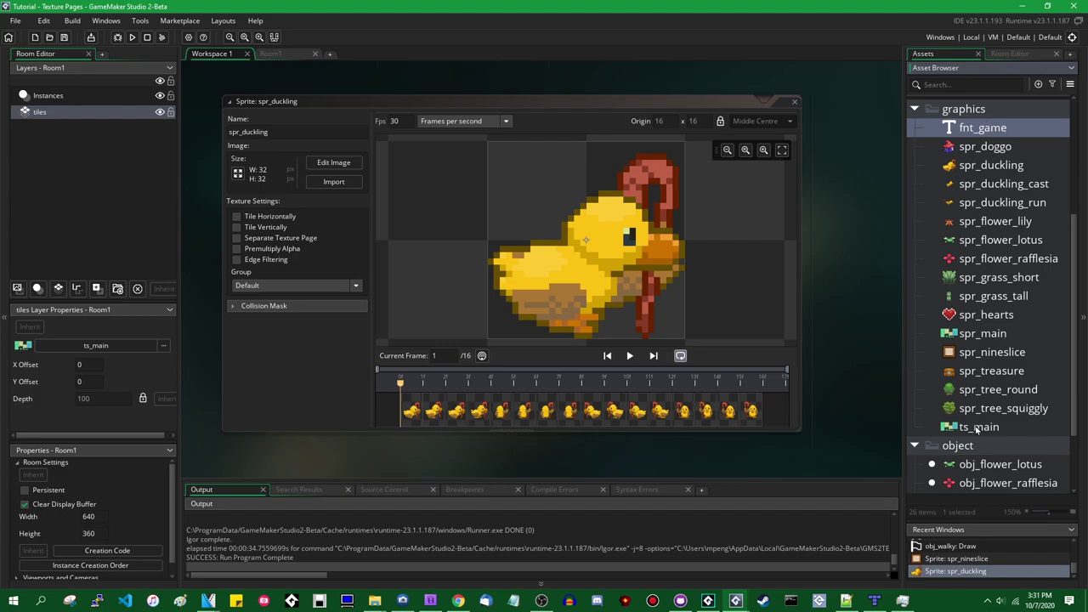
left_click_drag(977, 429, 998, 131)
- Open the Windows game options from Quick Access and show the Graphics settings
scroll(952, 255, "up", 4)
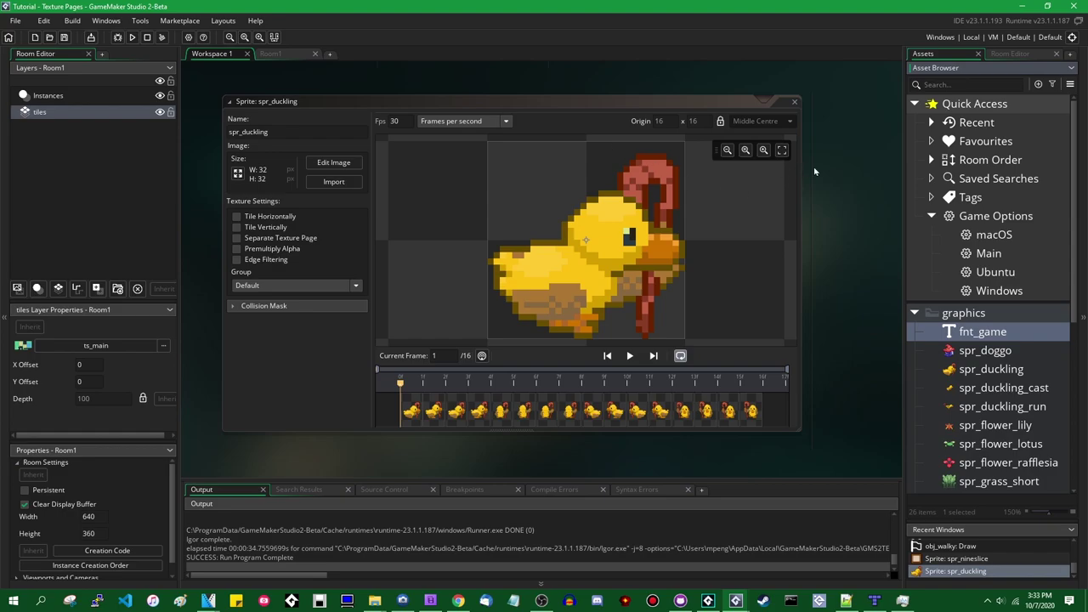
left_click(932, 217)
left_click(934, 217)
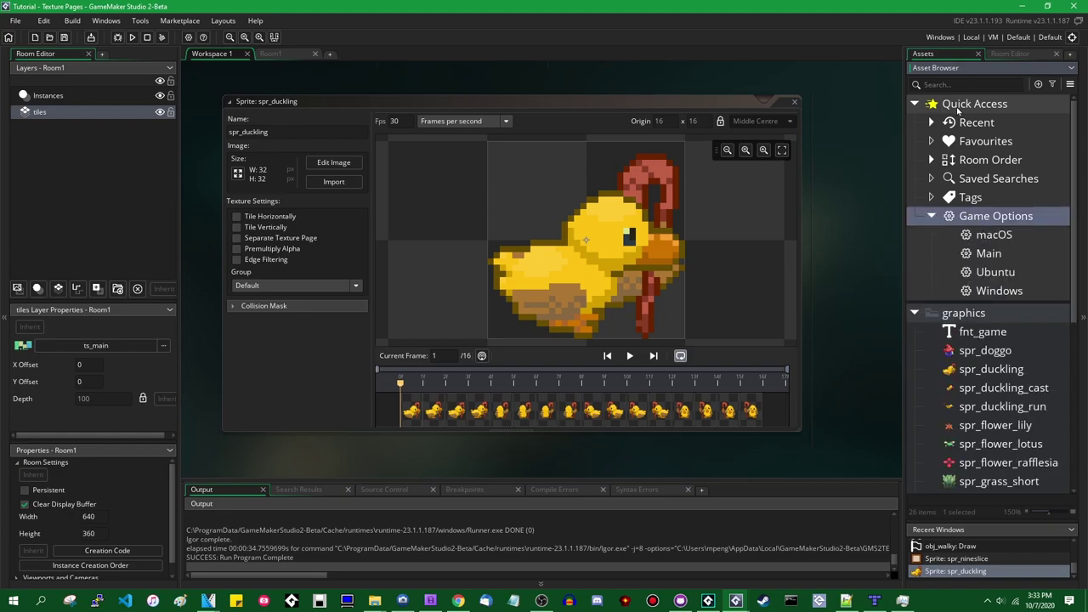
double_click(987, 295)
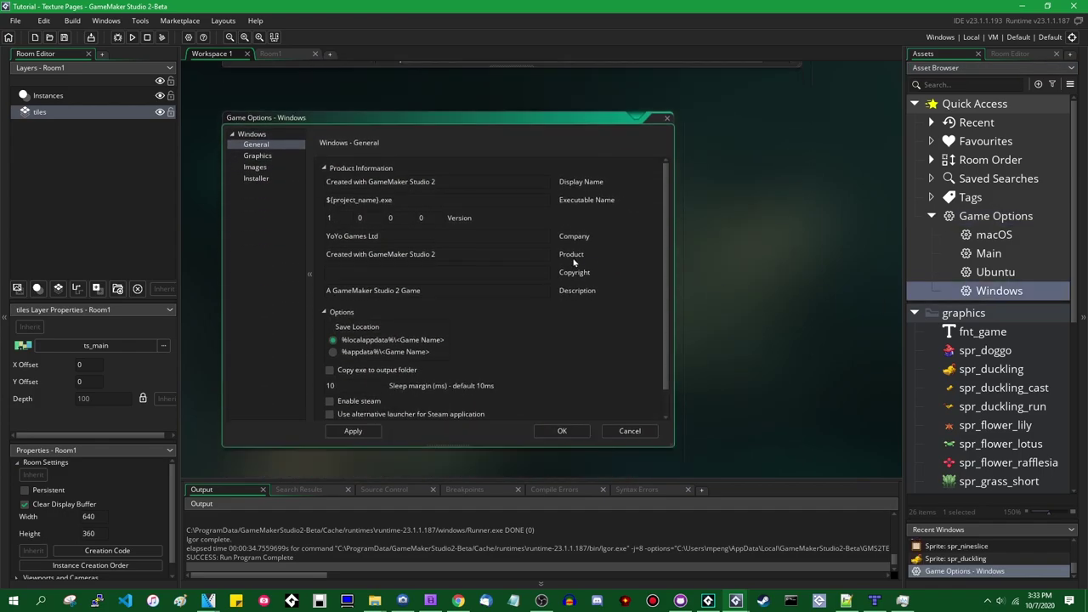
left_click(263, 140)
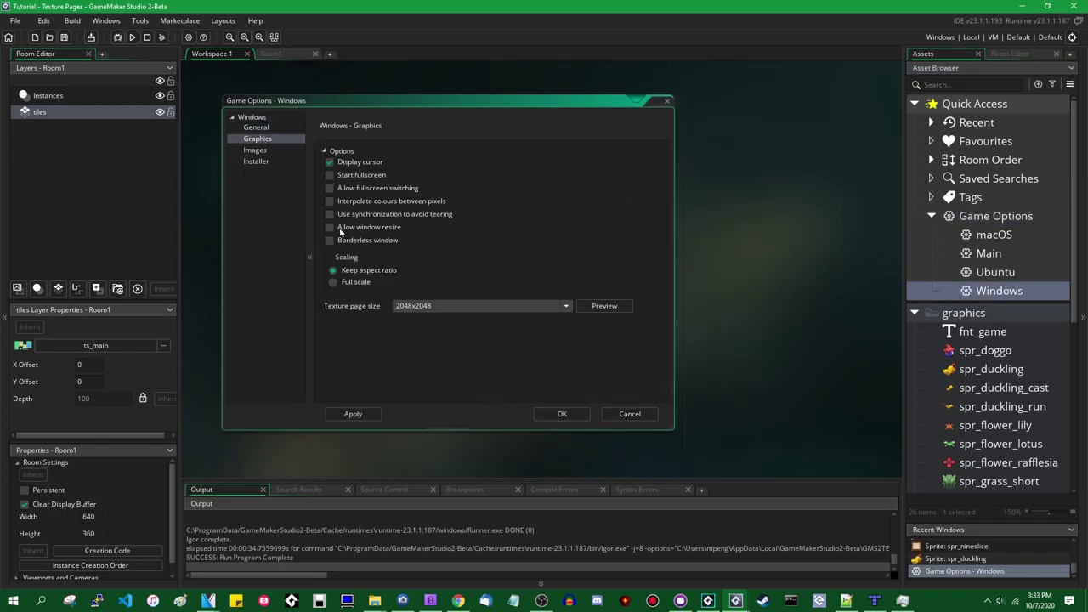
- Review the available texture page sizes and generate a preview of the game's texture pages
left_click(474, 311)
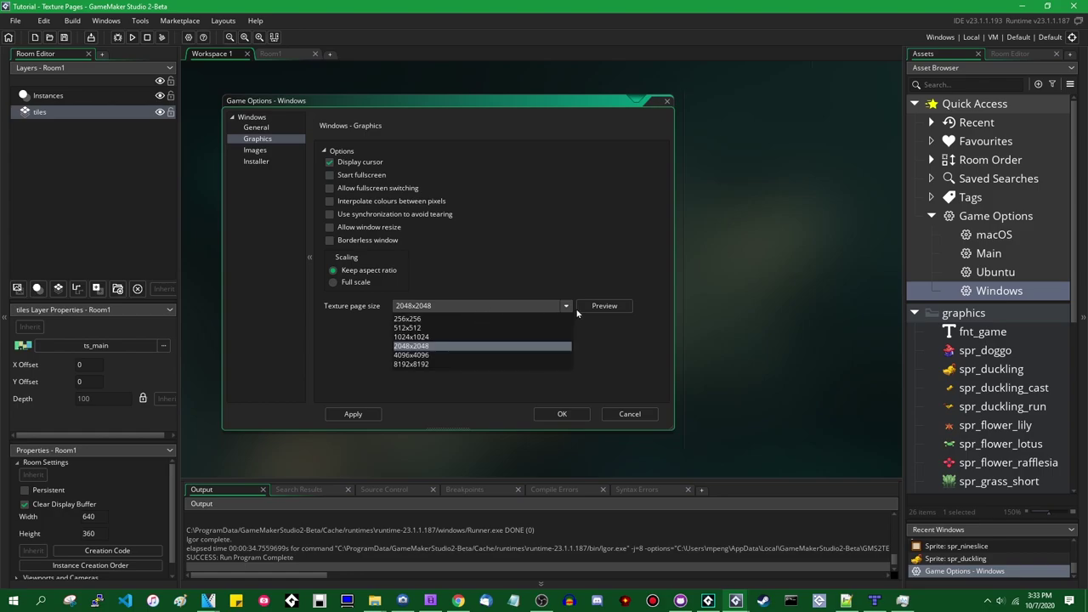
left_click(624, 351)
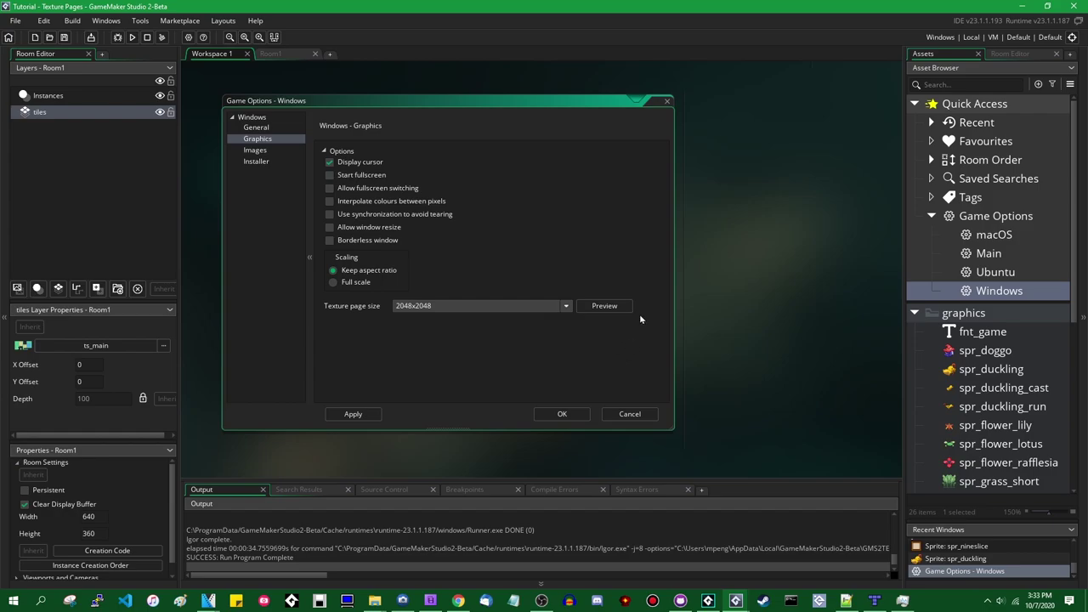
left_click(621, 311)
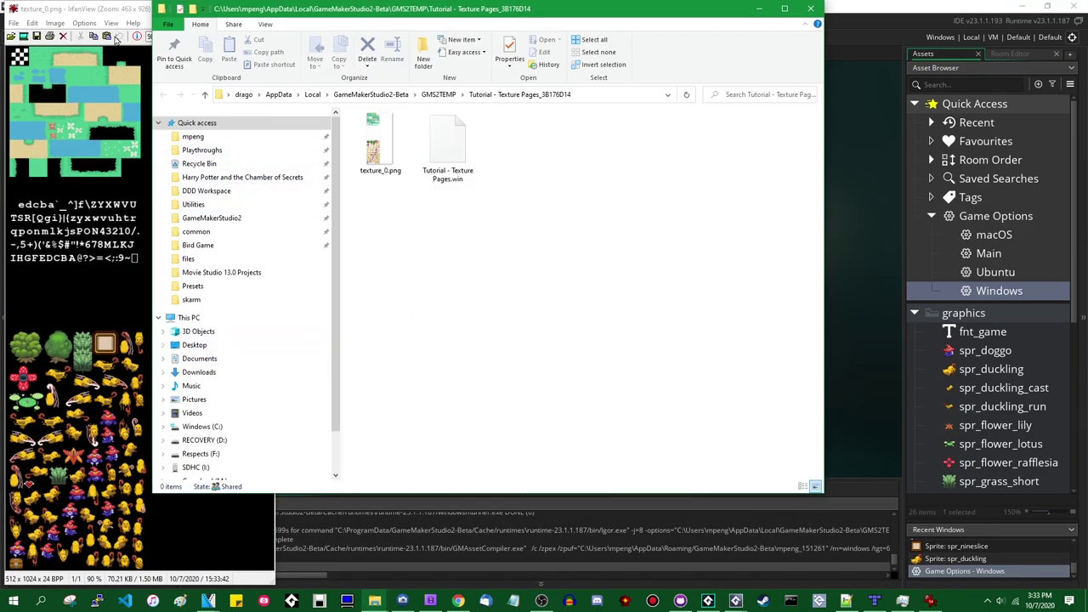
- Switch to texture_0.png in IrfanView, move its window clear of the file folder and enlarge the image to 200%
left_click(125, 17)
left_click(536, 250)
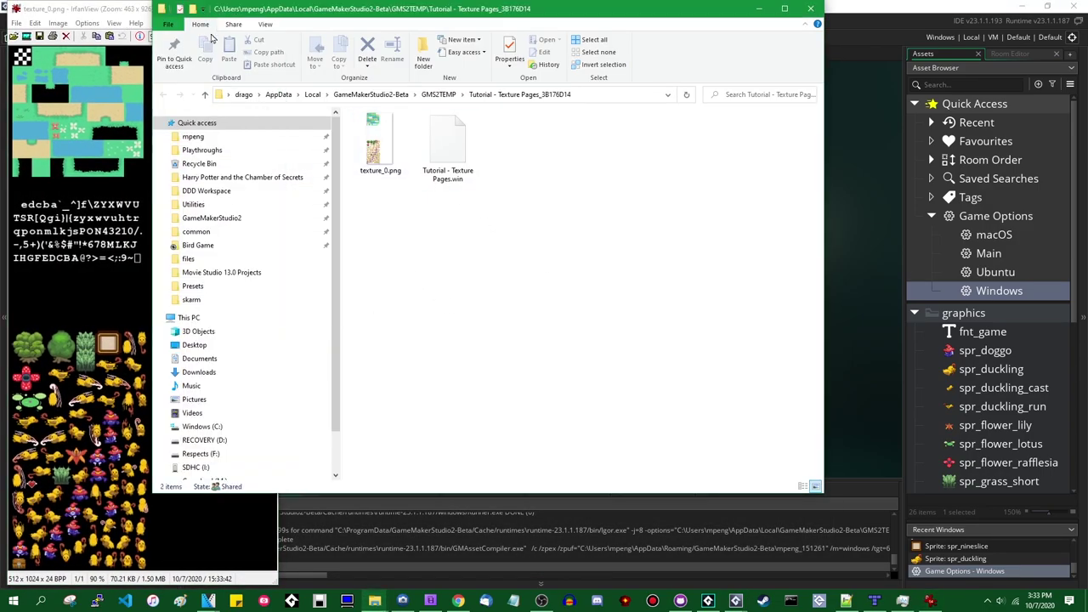
left_click_drag(125, 17, 529, 19)
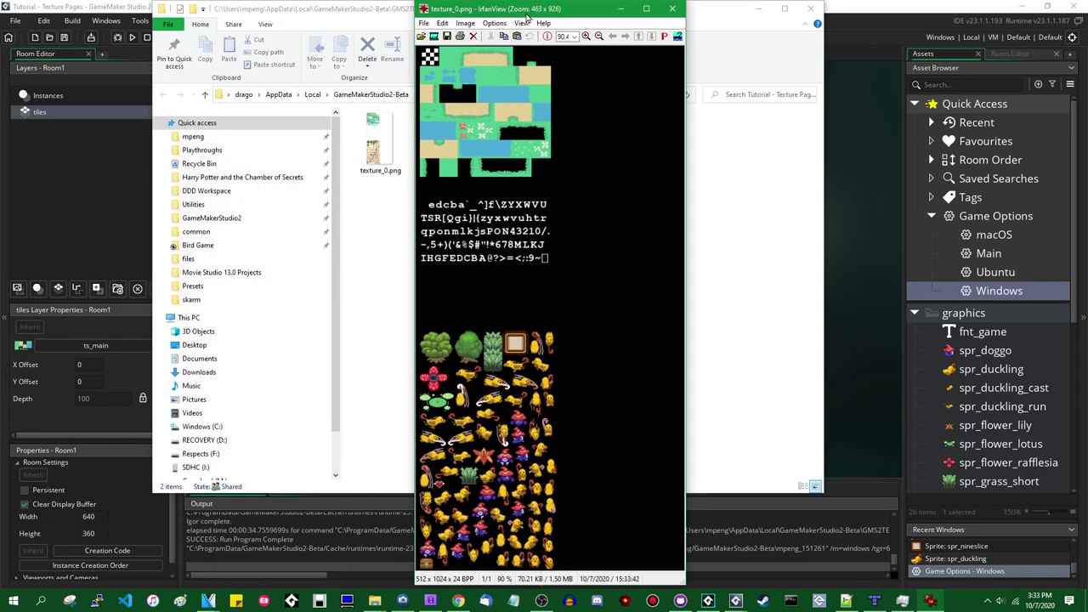
left_click(576, 40)
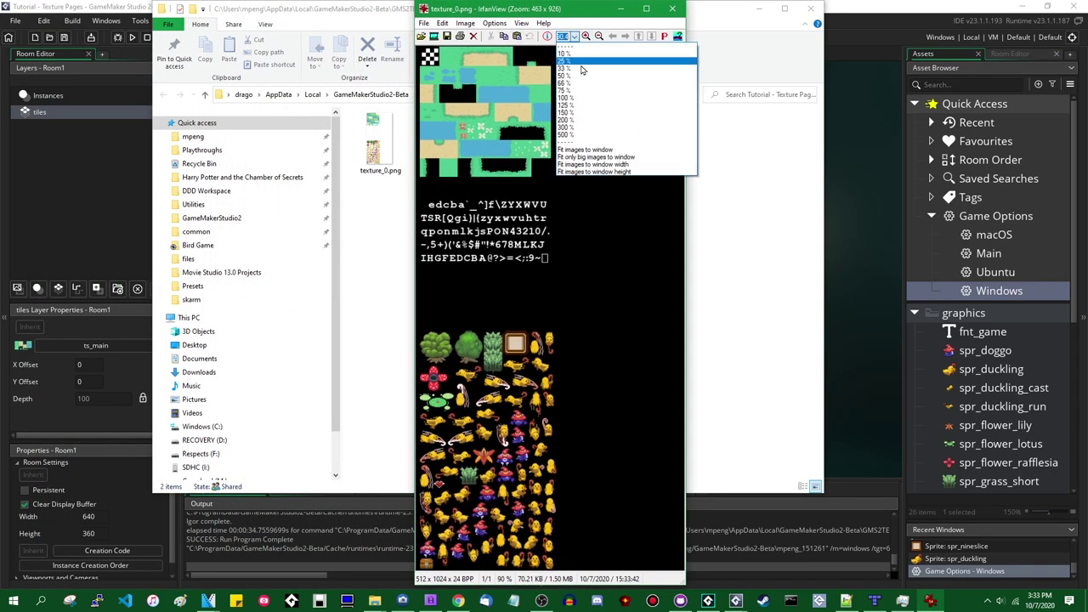
left_click(575, 124)
left_click_drag(676, 10, 590, 10)
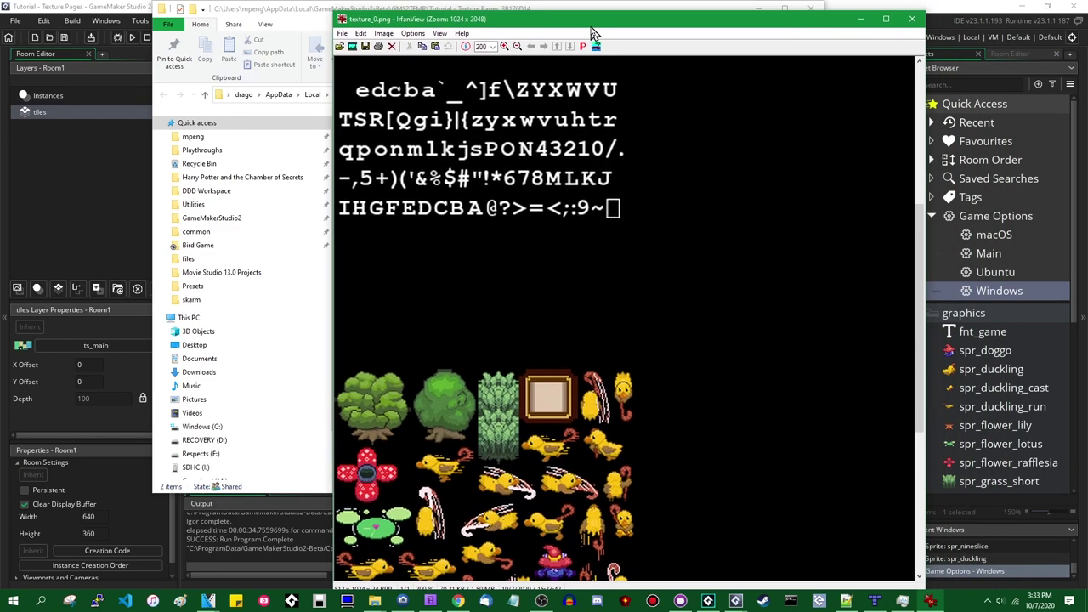
- Go back to the start of the texture page image and move the file folder and IrfanView windows so both are accessible
left_click_drag(916, 238, 916, 142)
left_click(255, 9)
left_click_drag(255, 8, 174, 9)
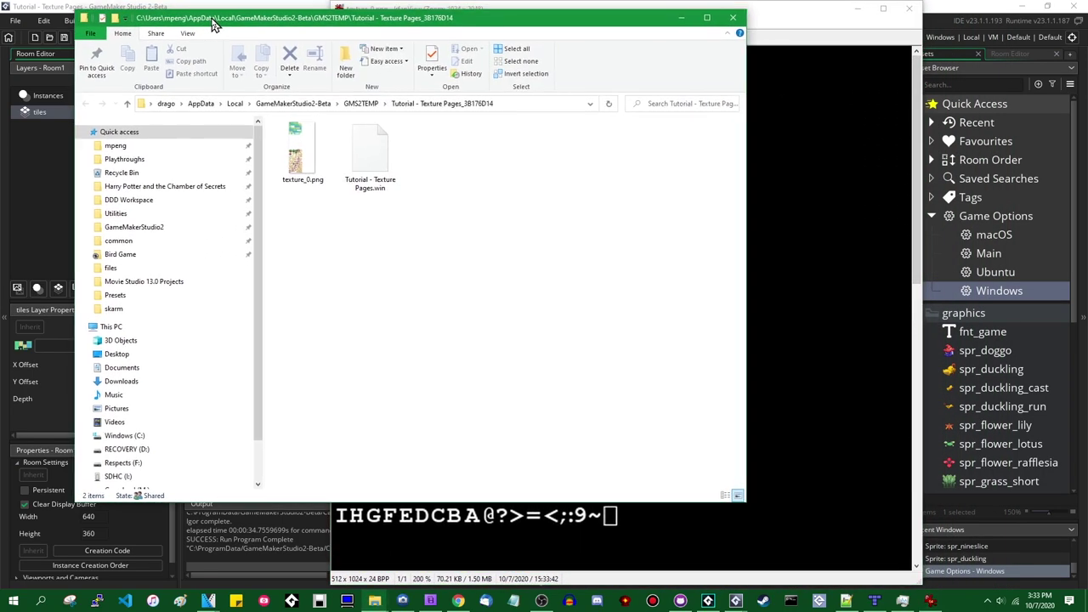
left_click(744, 35)
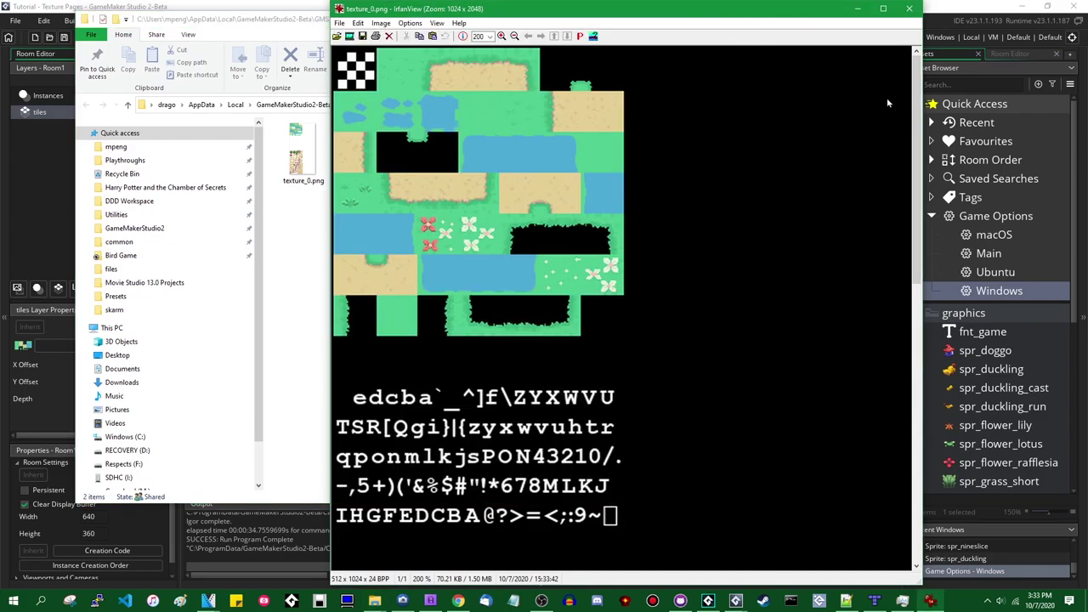
left_click_drag(790, 10, 757, 17)
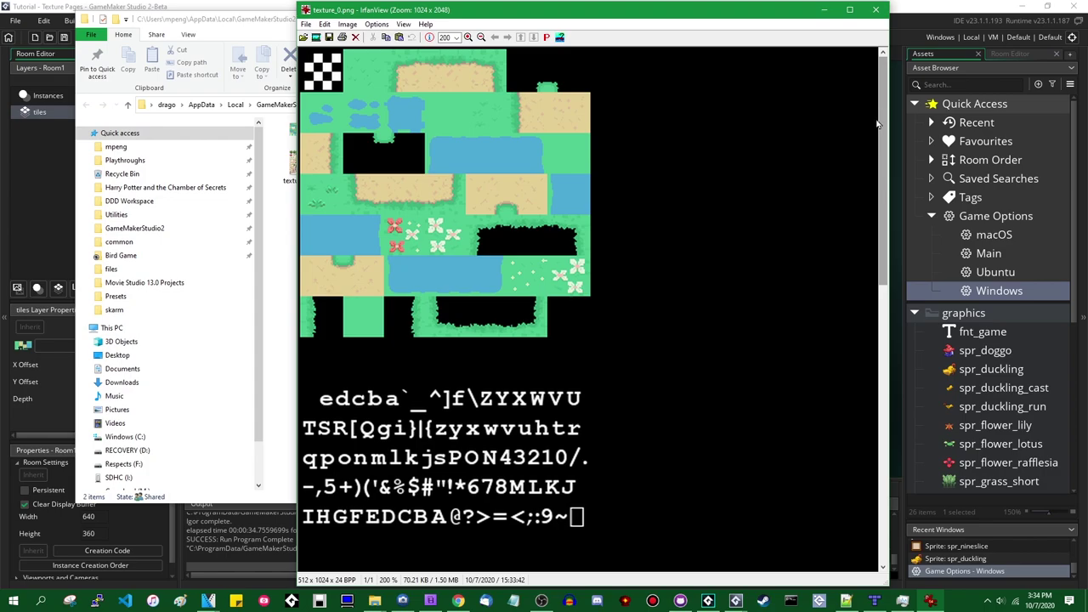
- Examine the whole texture_0.png page, from the tile set and font characters to the packed sprite frames
scroll(623, 325, "down", 3)
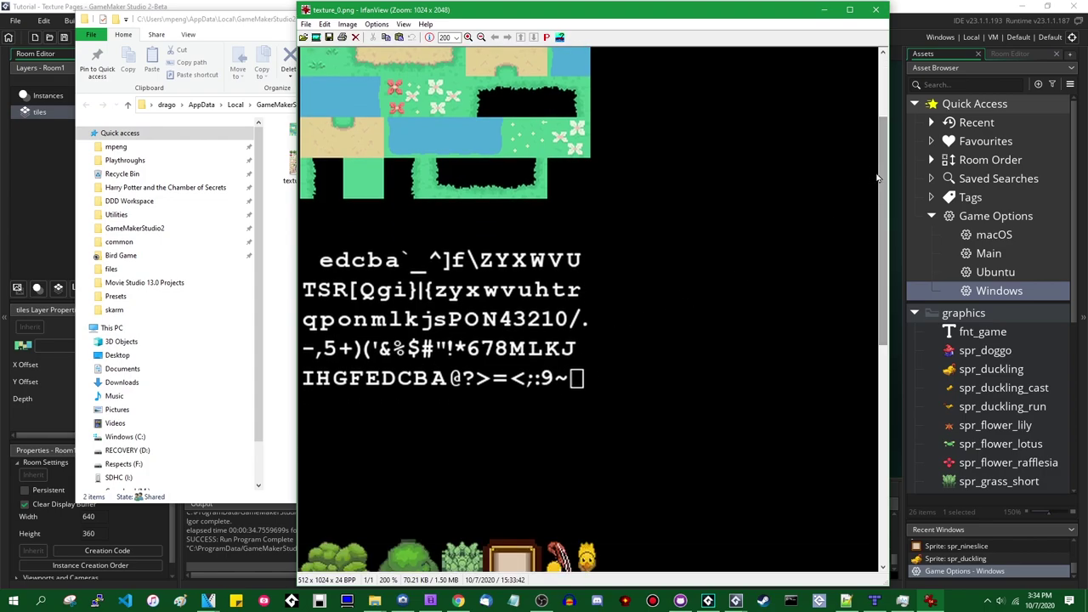
left_click_drag(880, 178, 879, 375)
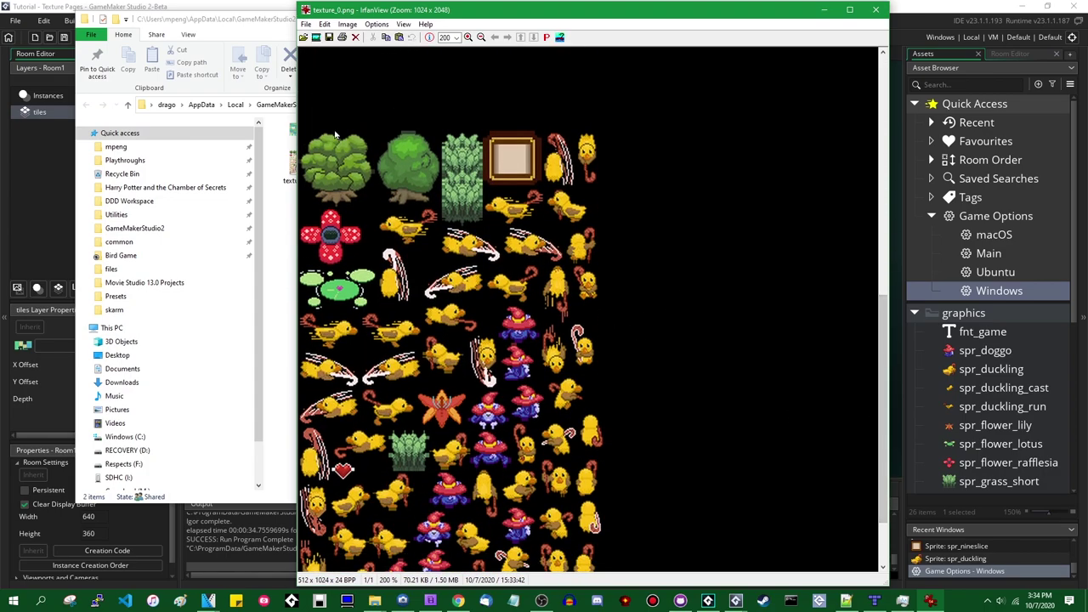
left_click_drag(884, 335, 884, 347)
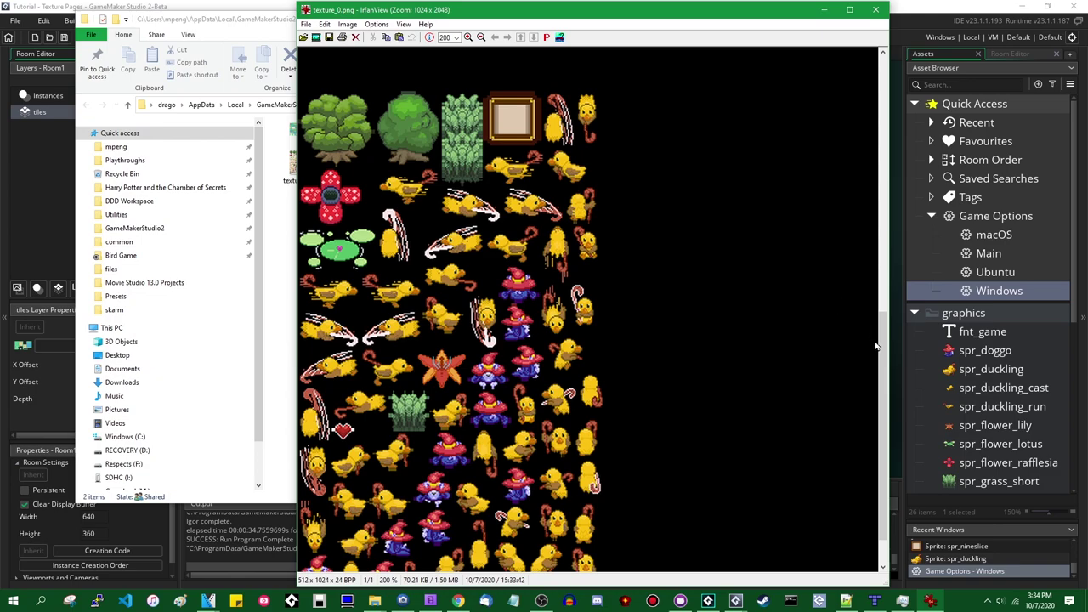
left_click_drag(878, 345, 879, 358)
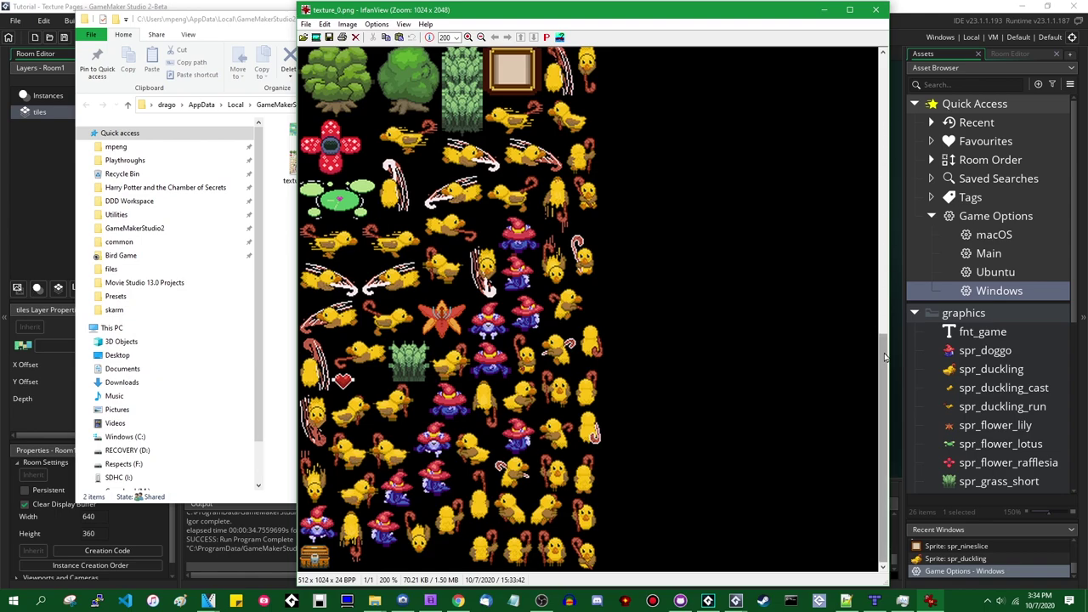
left_click_drag(883, 399, 884, 55)
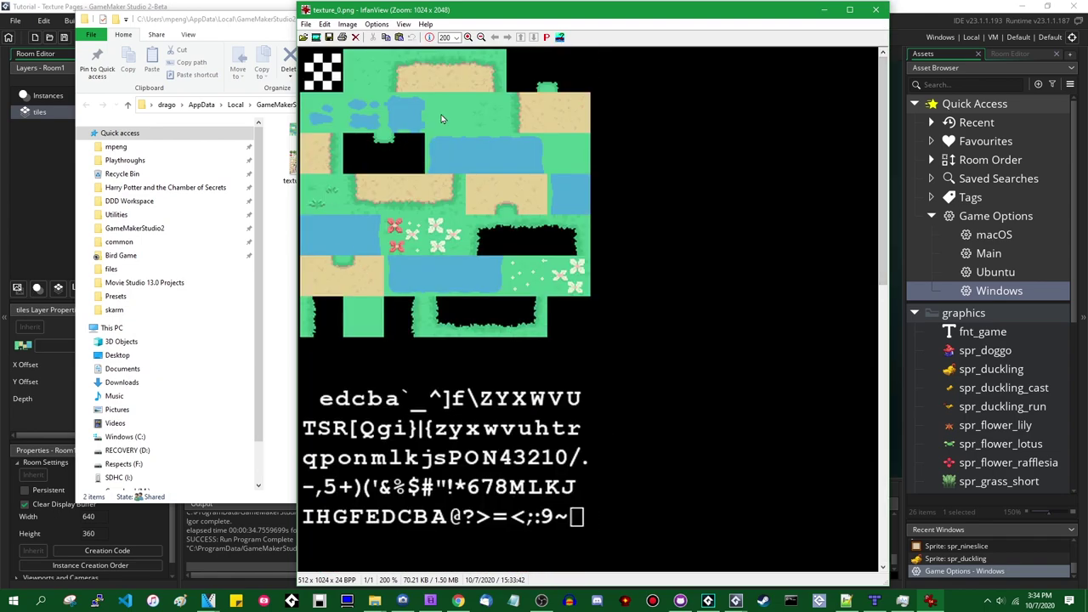
left_click_drag(883, 170, 883, 447)
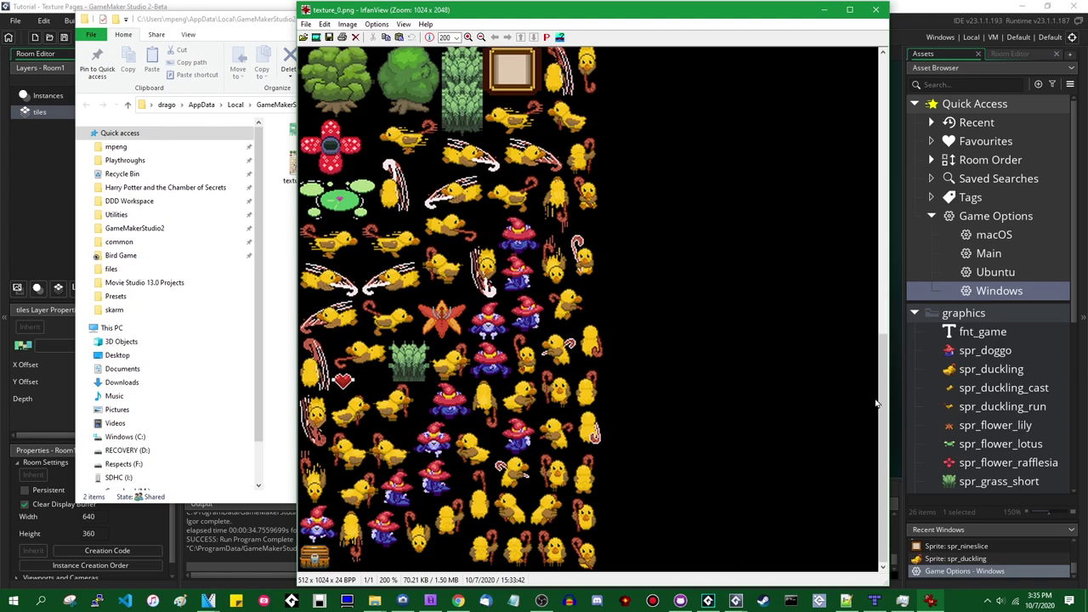
mouse_move(890, 403)
left_mouse_down()
mouse_move(928, 153)
mouse_move(885, 295)
mouse_move(885, 399)
left_mouse_up()
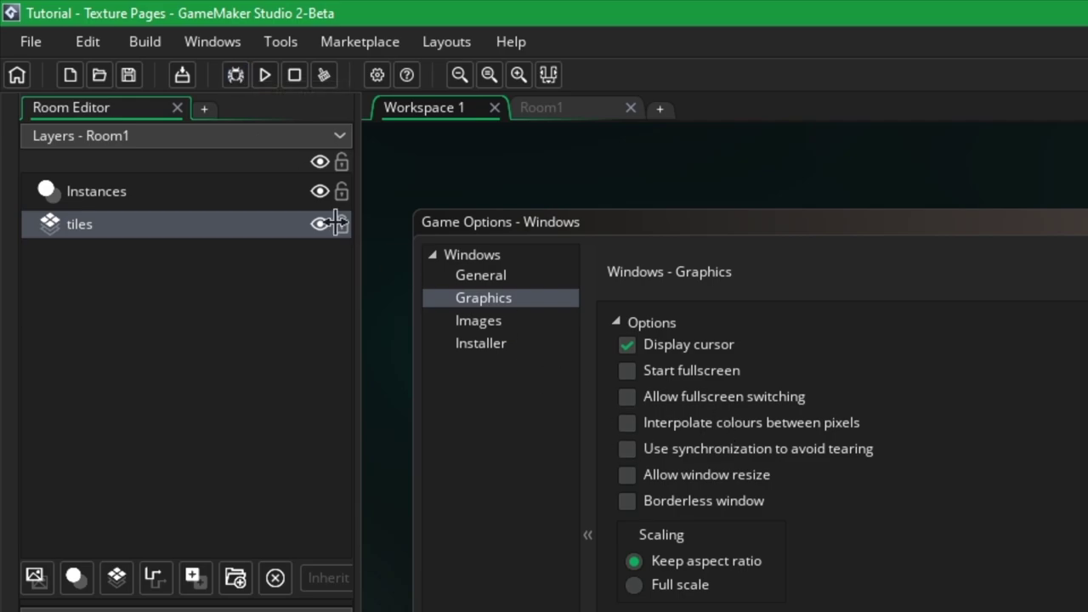
- Run the game in debug mode and show the debugger's Surfaces & Textures window
left_click(238, 76)
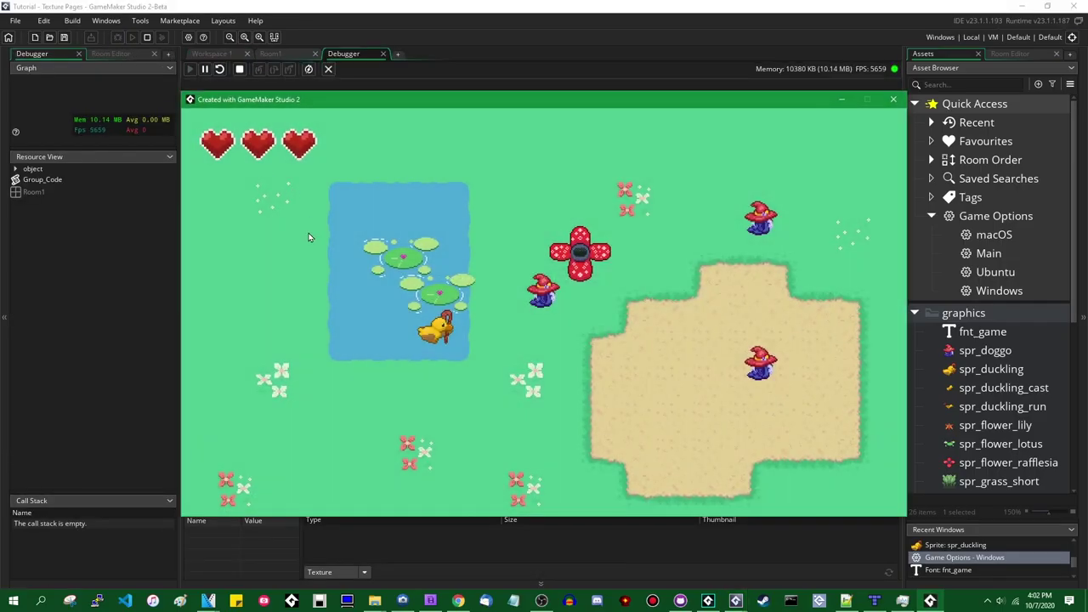
left_click(613, 5)
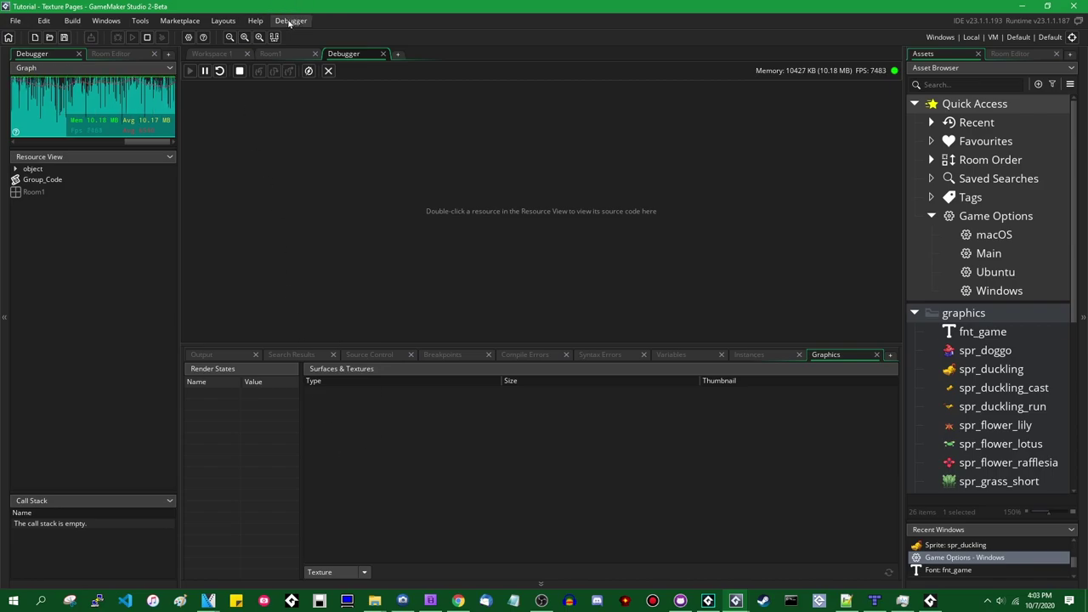
left_click(289, 20)
mouse_move(306, 34)
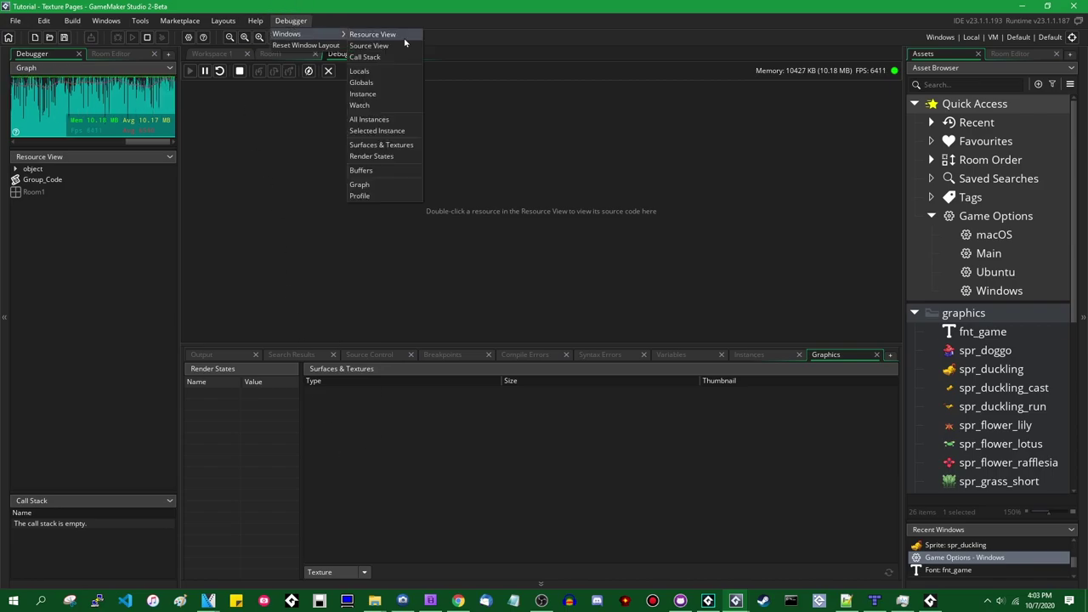
left_click(410, 146)
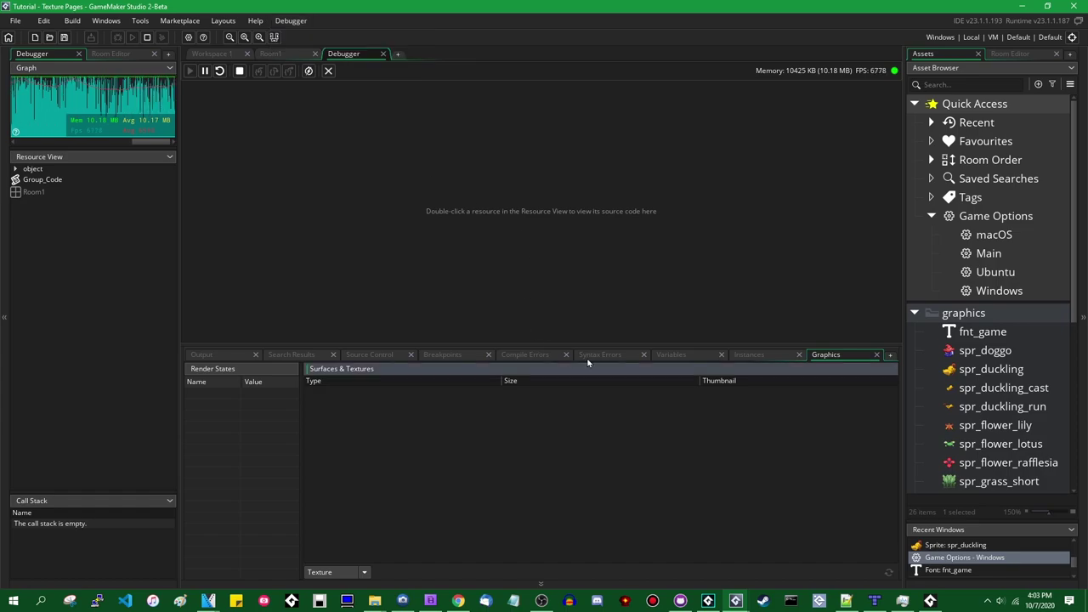
- List the Texture entries with the game paused, refresh their data and preview the Texture 1 thumbnail
left_click(364, 572)
left_click(357, 560)
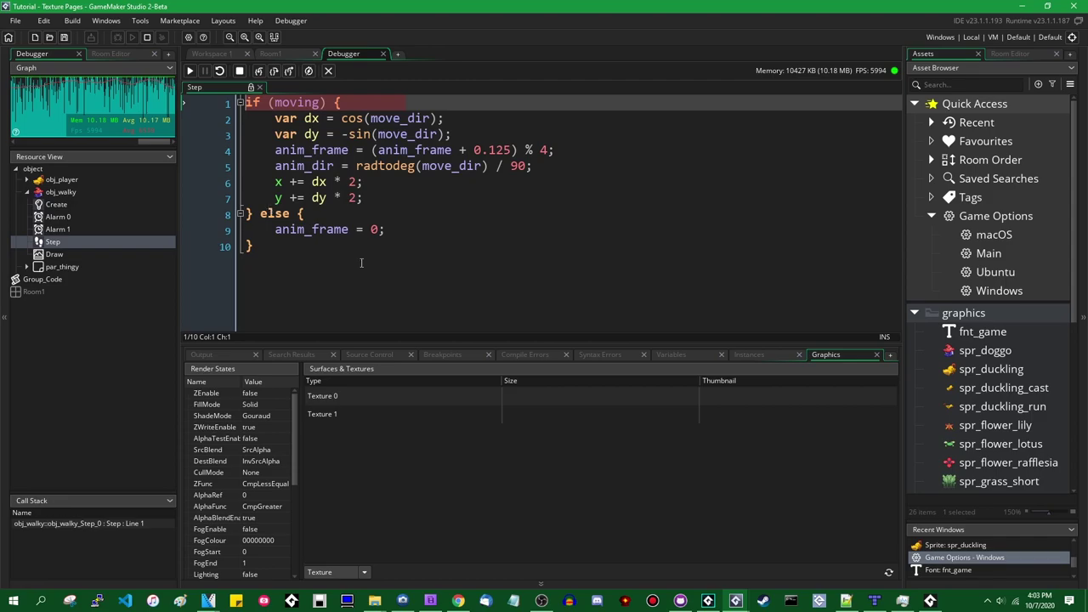
left_click(888, 572)
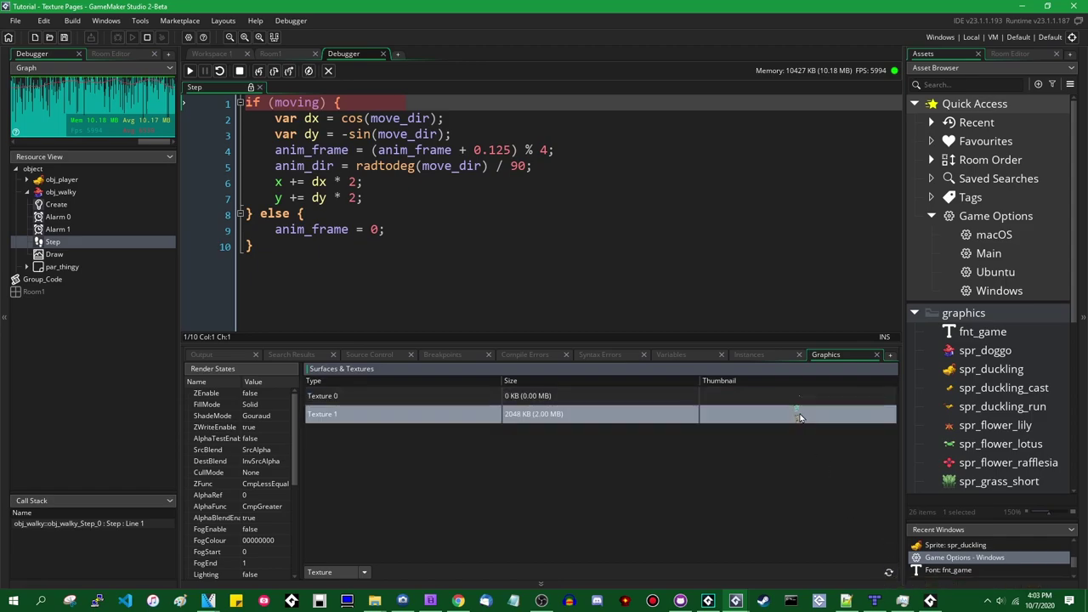
mouse_move(802, 416)
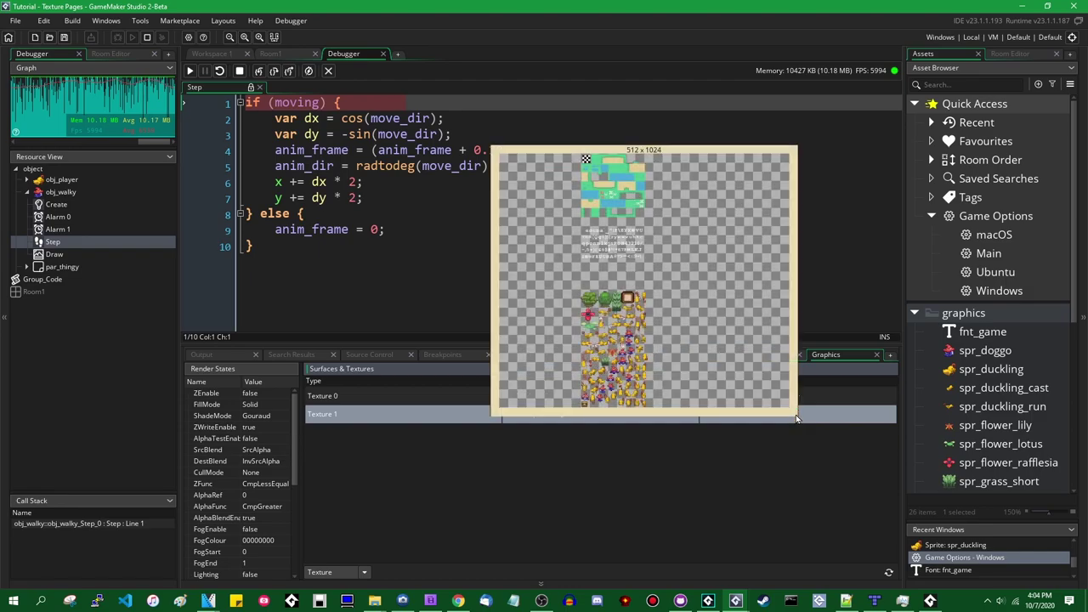
- Close the debugging session and shrink the Output area so the whole Windows game options dialog is in view
left_click(382, 54)
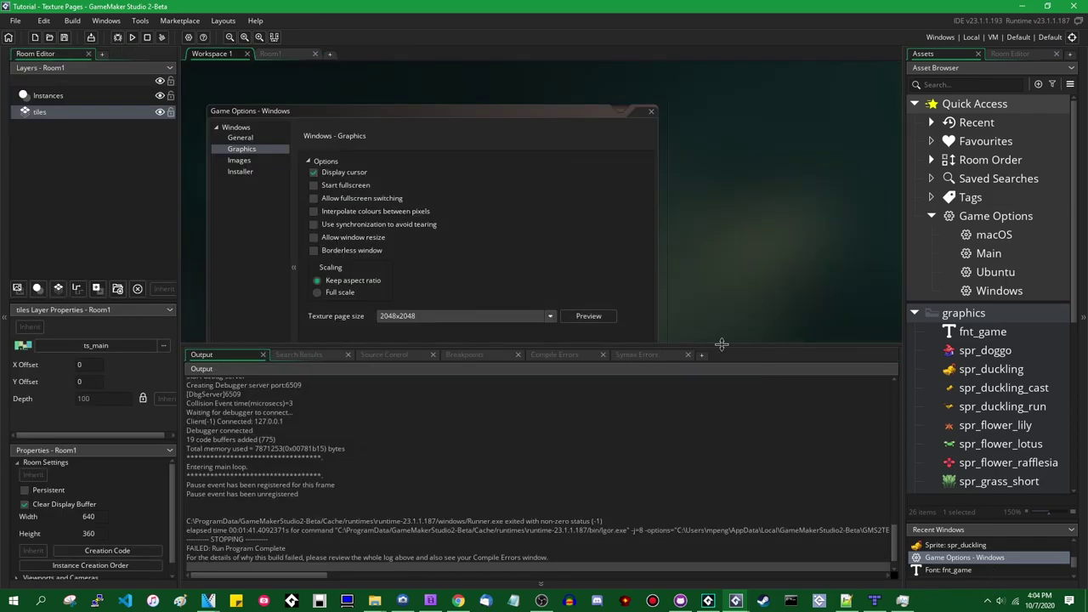
left_click_drag(721, 344, 736, 486)
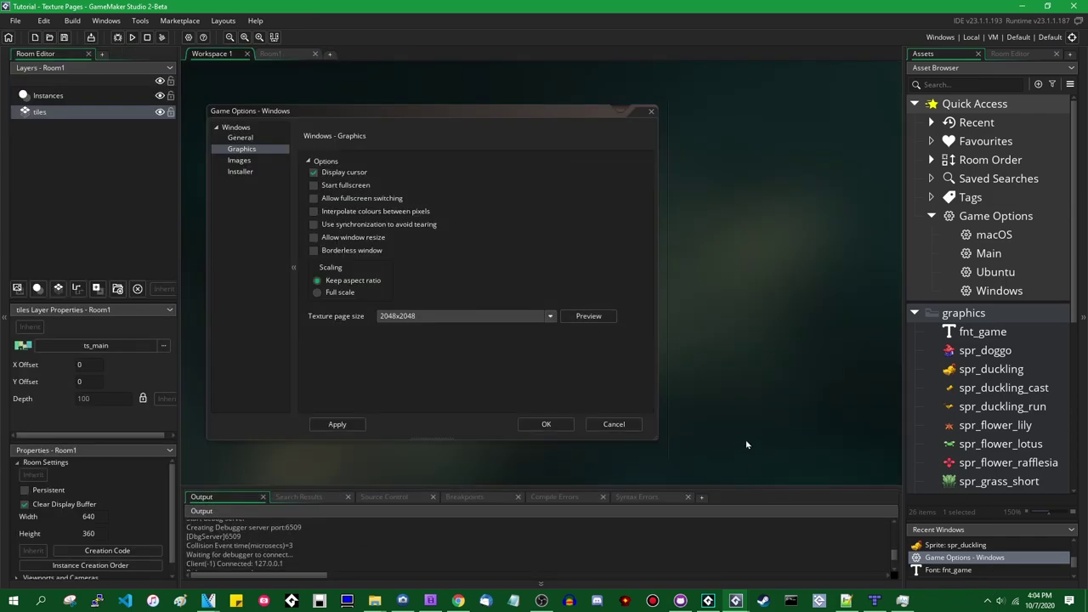
scroll(779, 393, "down", 3)
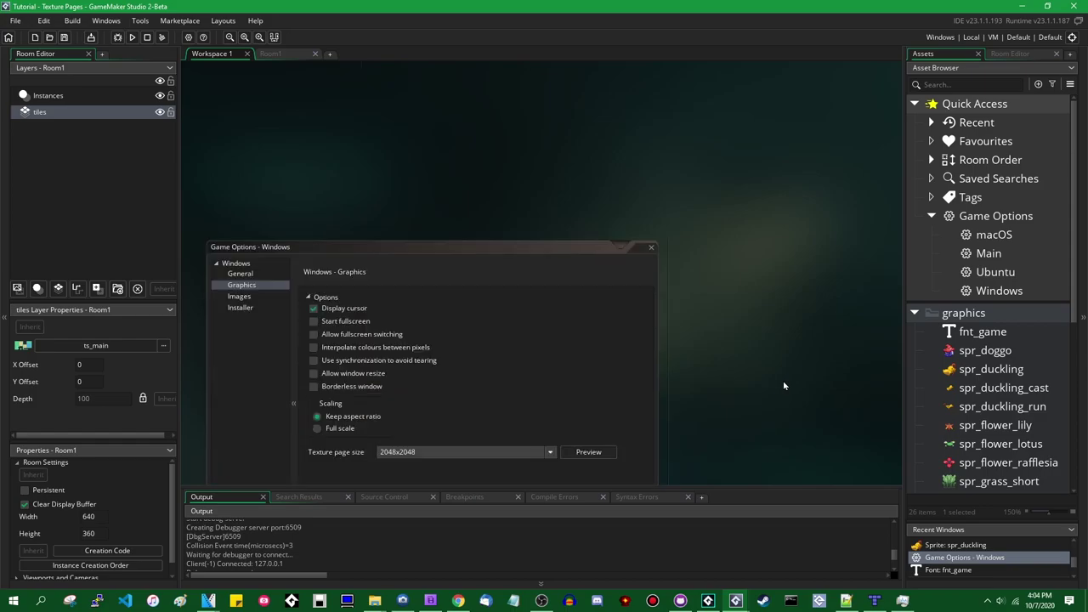
scroll(783, 386, "up", 3)
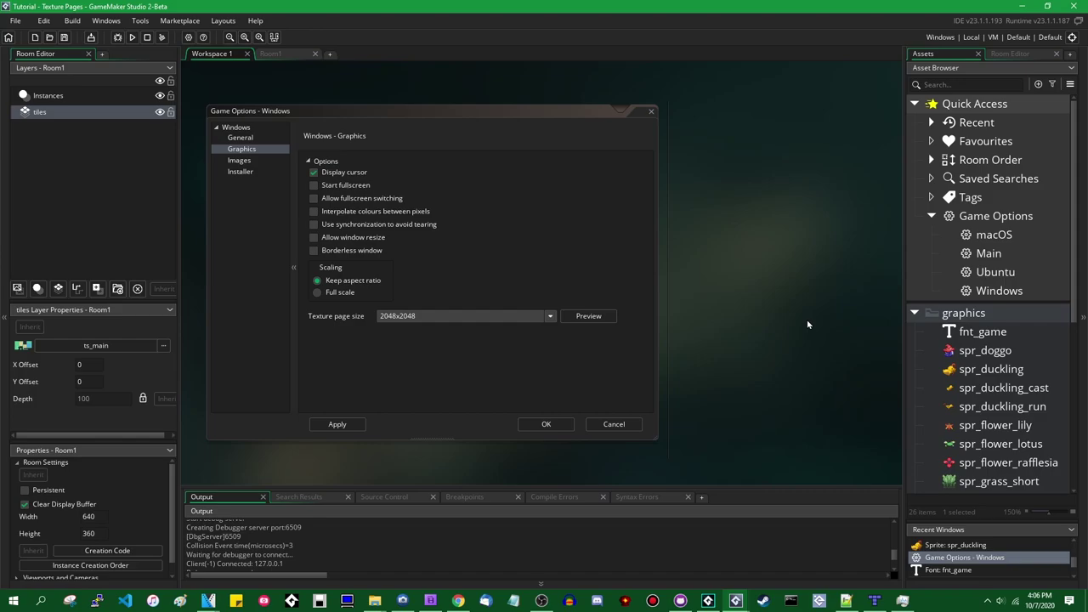
- Try a texture page size of 4096x4096, return it to 2048x2048 and accept the Windows game options
left_click(510, 315)
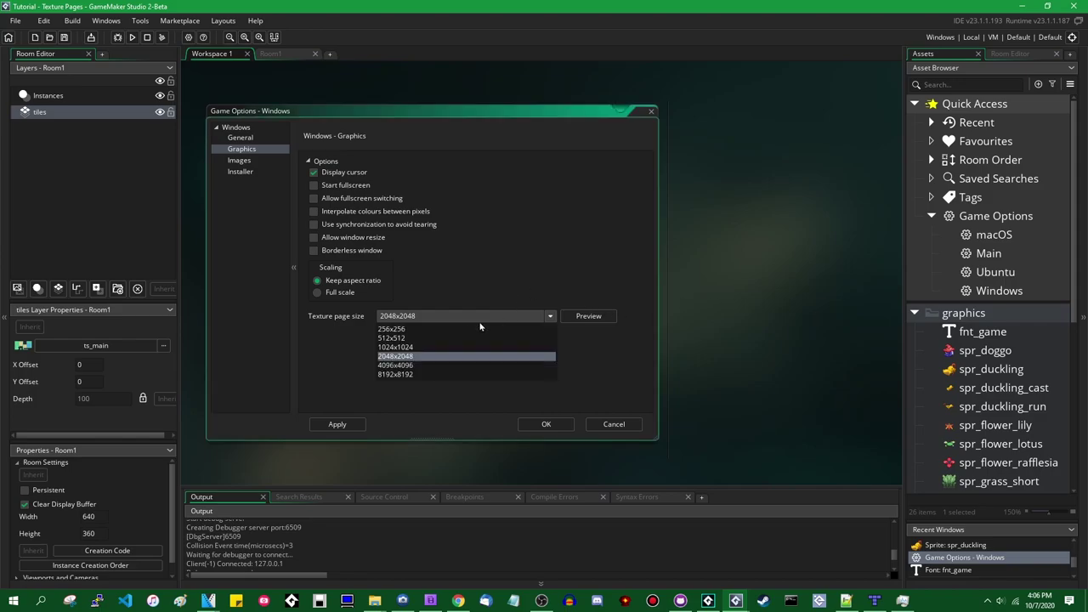
left_click(440, 365)
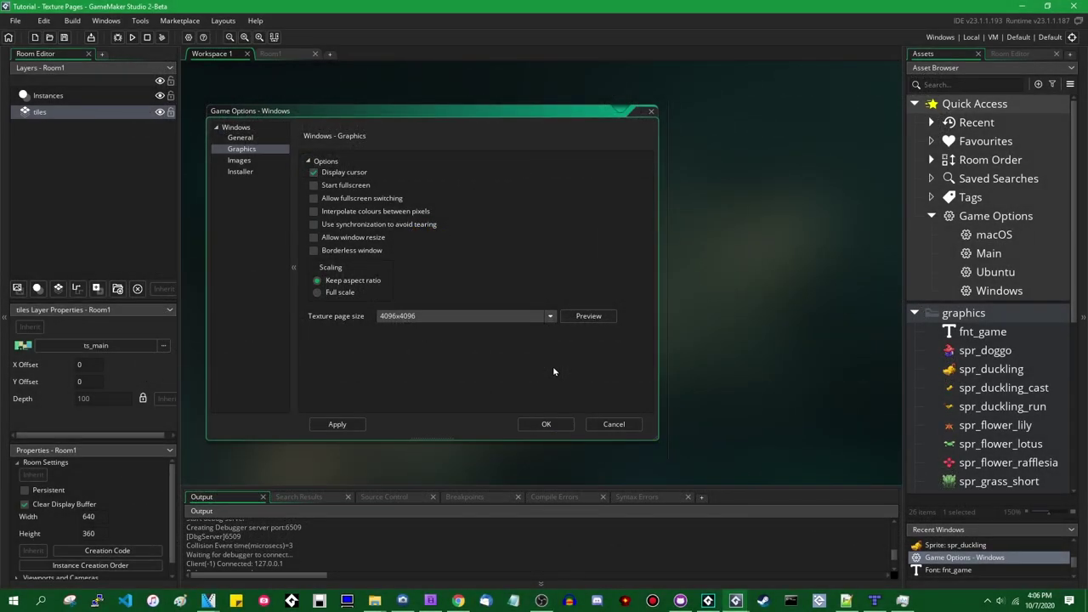
left_click(550, 316)
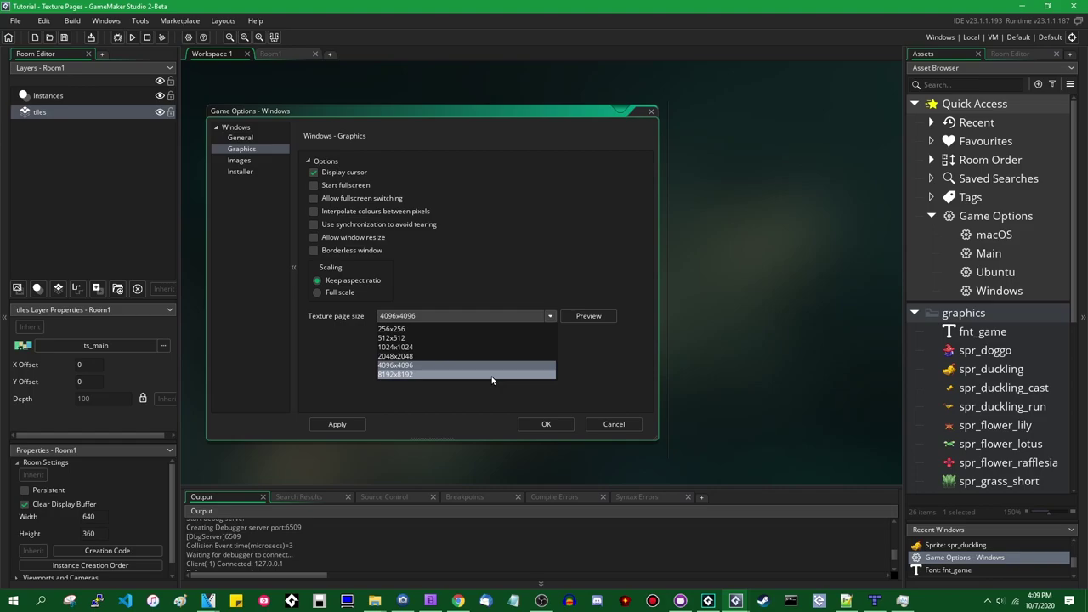
left_click(484, 356)
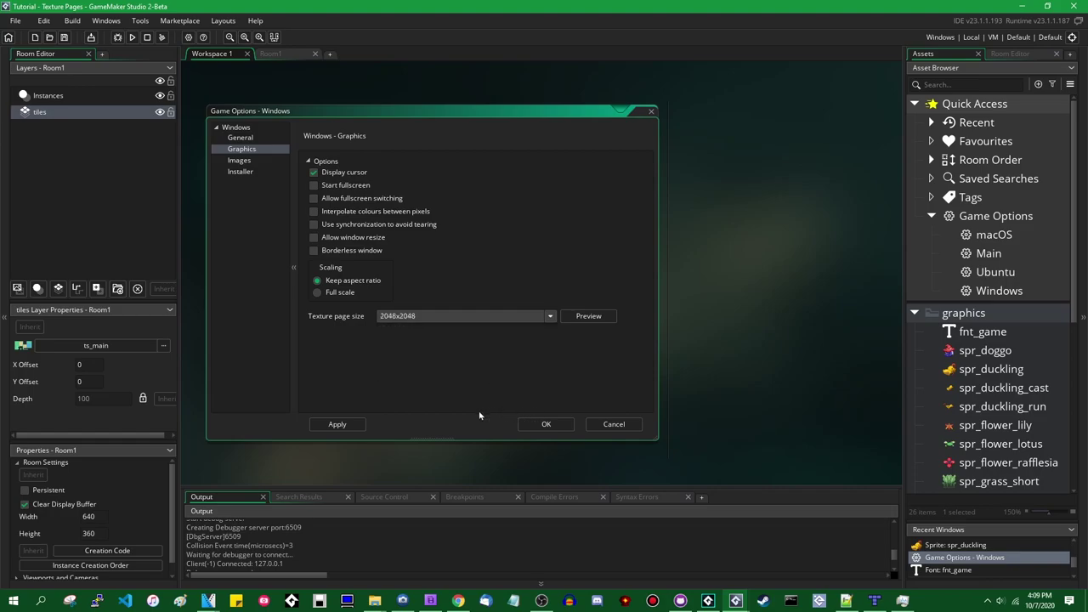
left_click(546, 428)
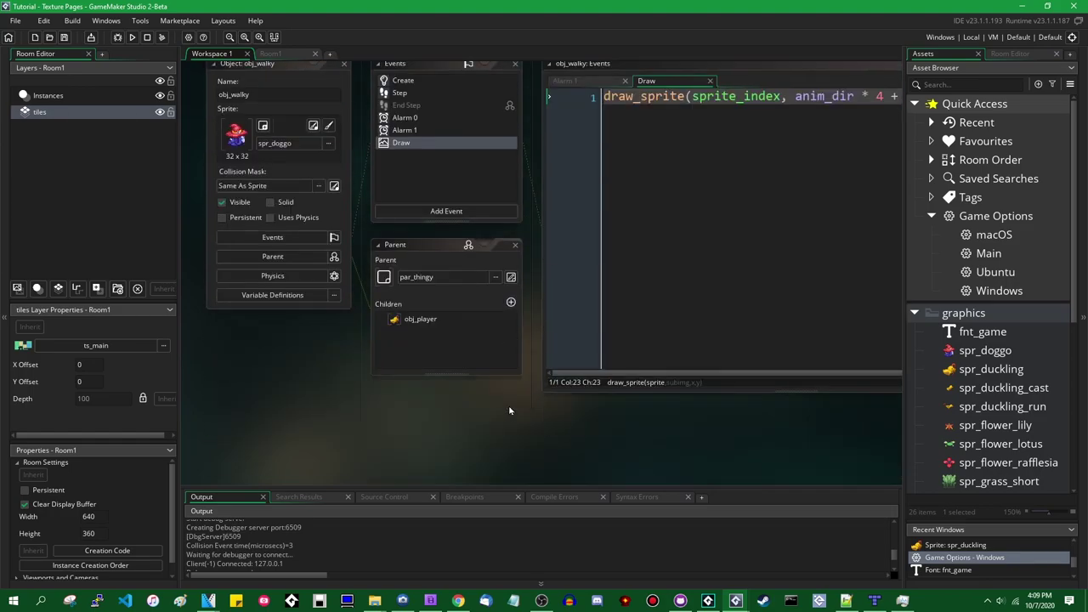
- Open the spr_duckling sprite and enable Separate Texture Page in its texture settings
scroll(983, 317, "down", 2)
double_click(1003, 323)
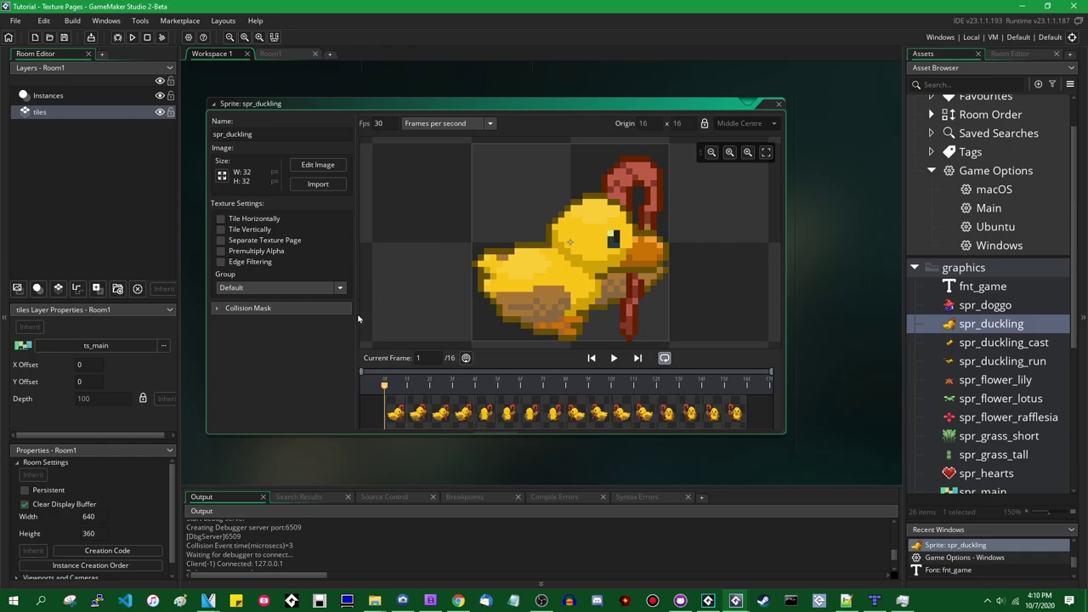
left_click(263, 241)
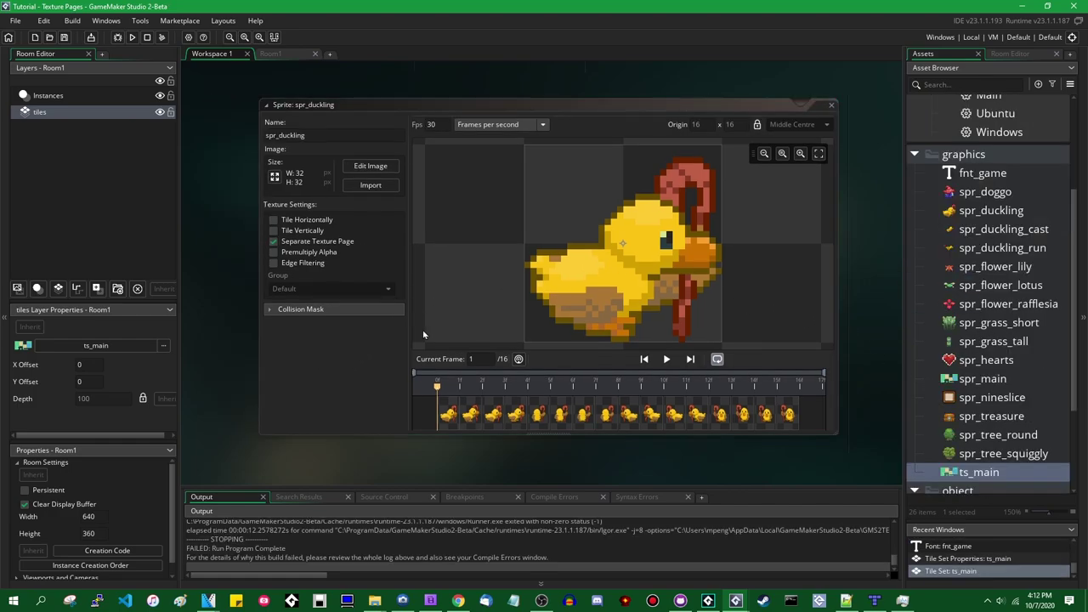
- Point out the individual frames in the spr_duckling timeline
left_click(442, 398)
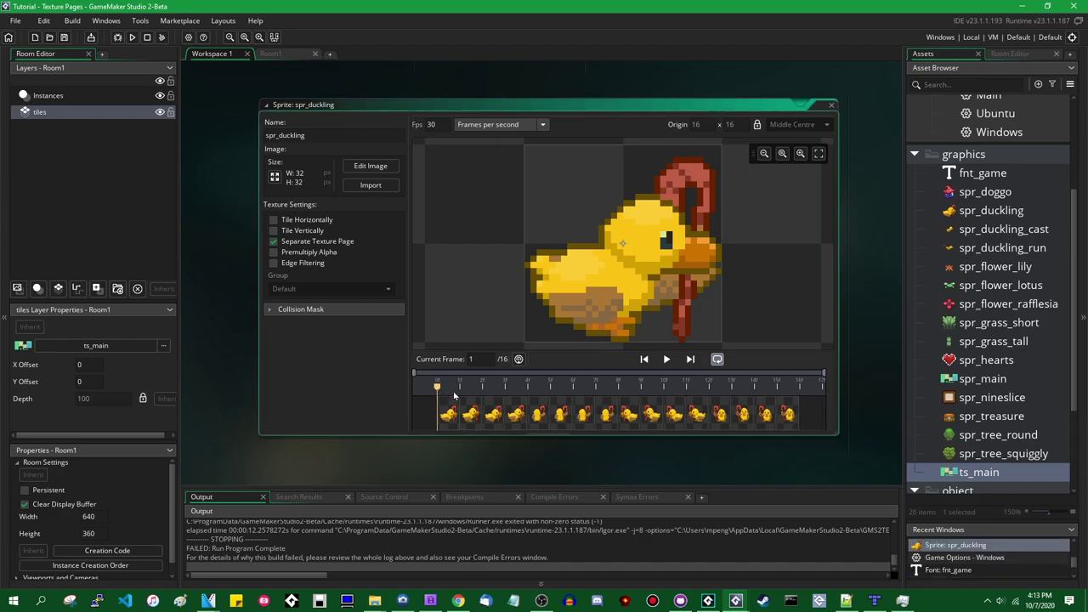
left_click(441, 401)
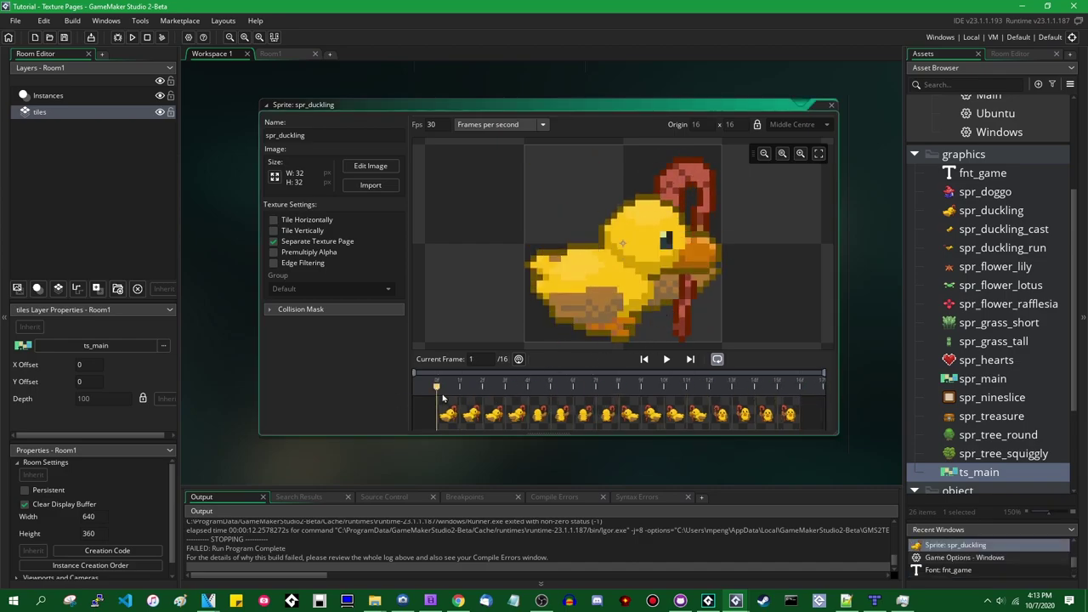
left_click_drag(438, 388, 394, 410)
left_click_drag(436, 388, 408, 406)
- Debug the game again, move the duckling, pause, refresh the Surfaces & Textures list and preview the Texture 1 thumbnail
left_click(132, 37)
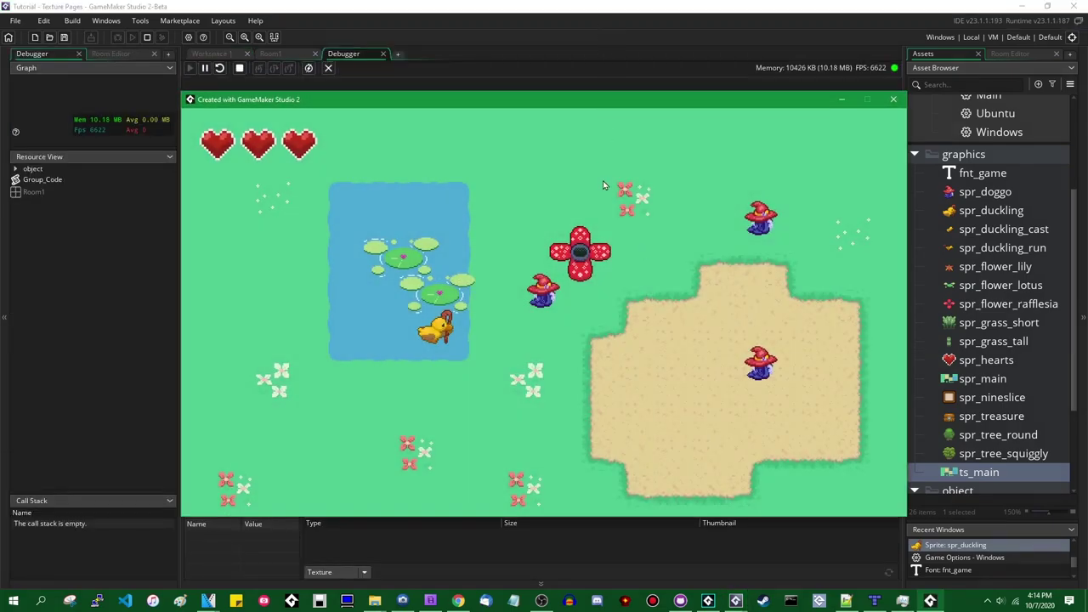
key("Right")
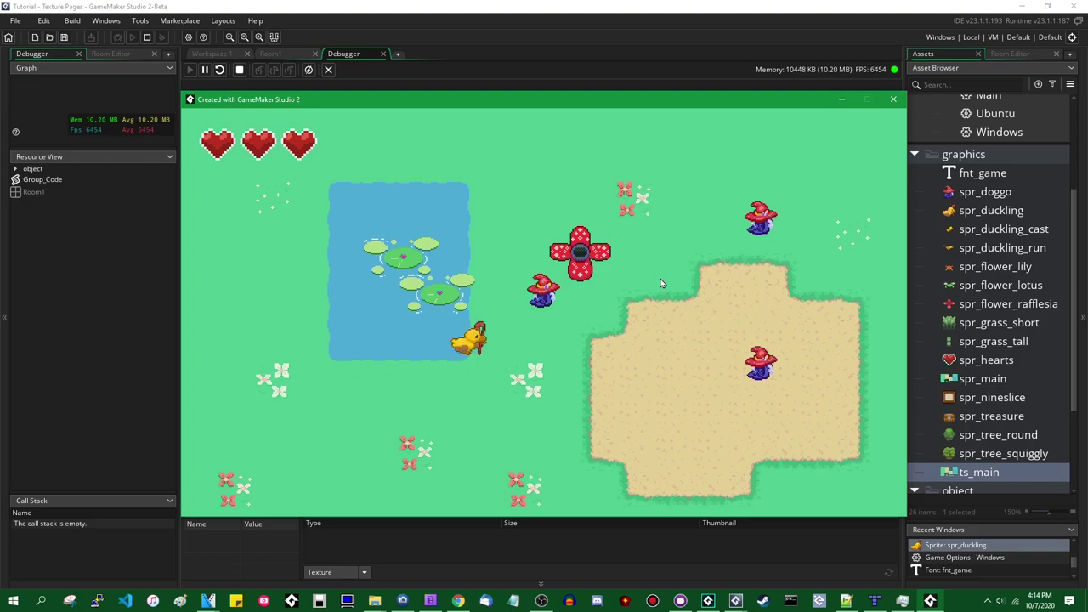
left_click(660, 35)
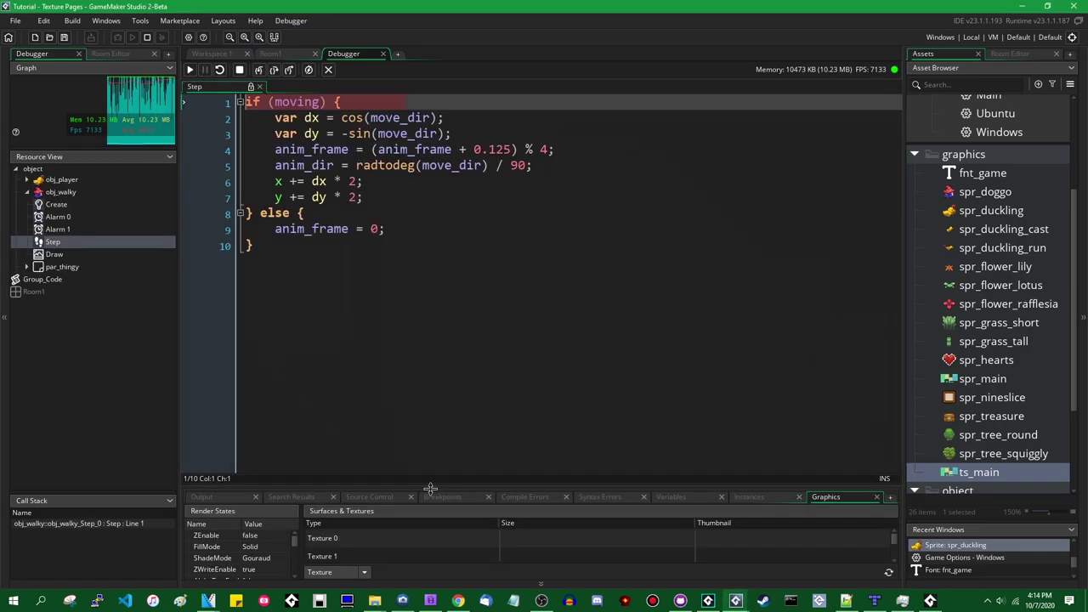
left_click(888, 571)
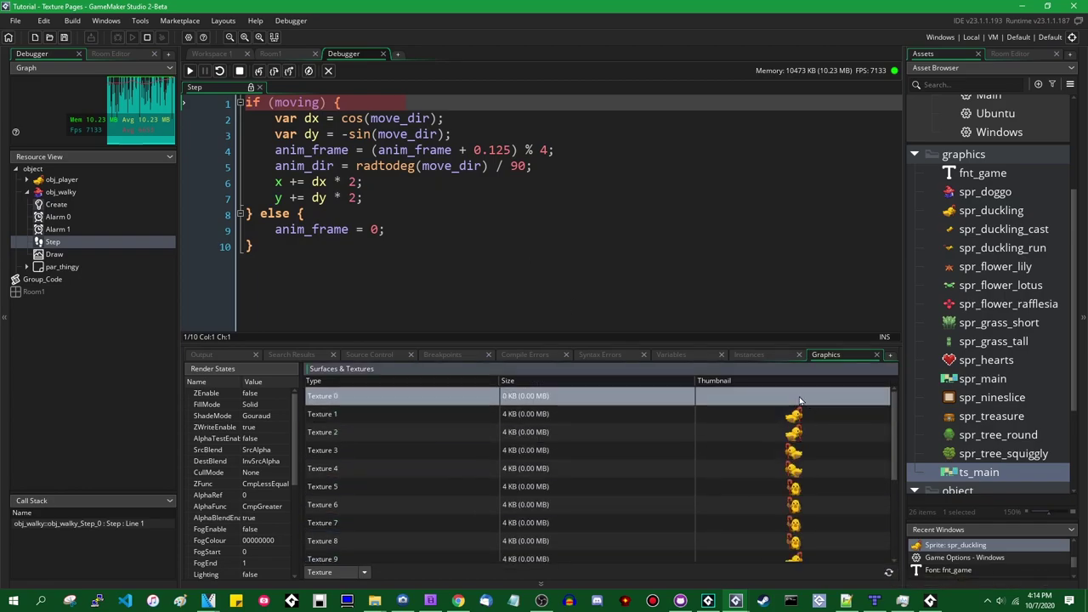
mouse_move(789, 400)
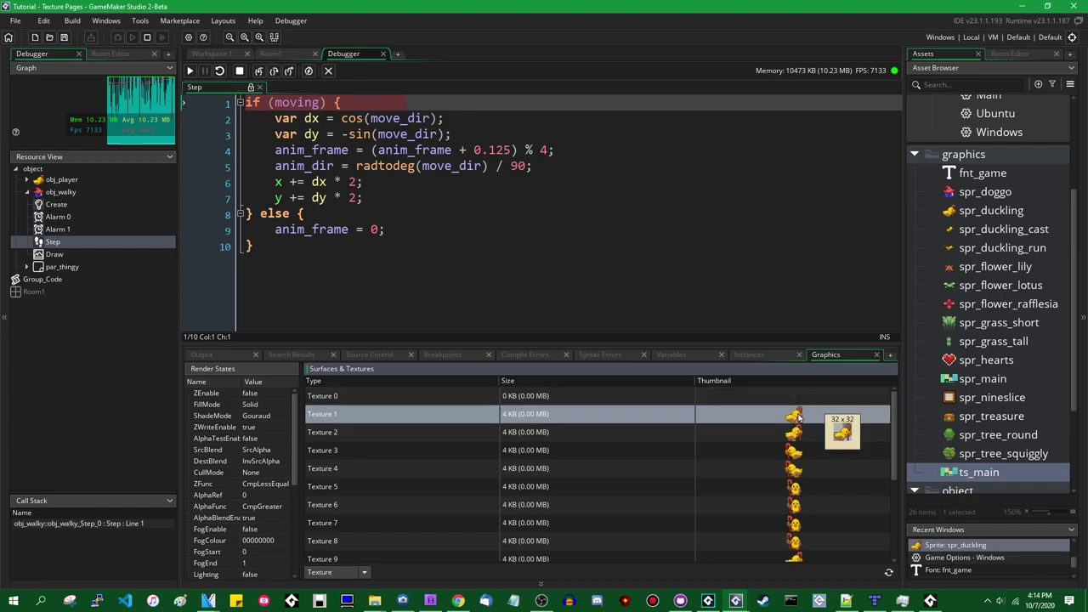
- Examine the Surfaces & Textures list, preview the Texture 17 thumbnail and compare it with the separate duckling textures
scroll(794, 459, "down", 3)
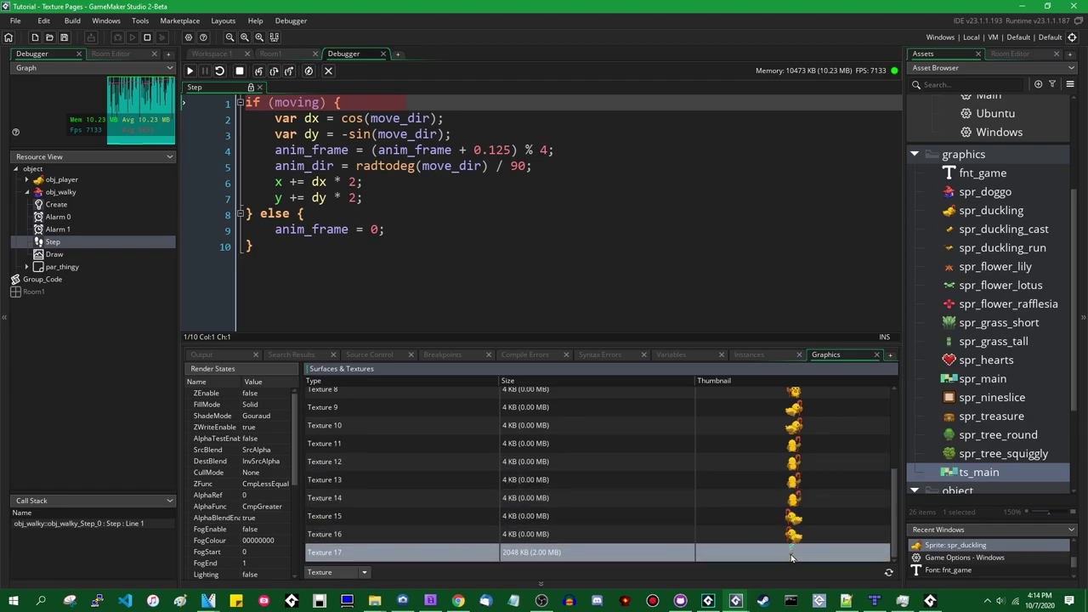
mouse_move(790, 561)
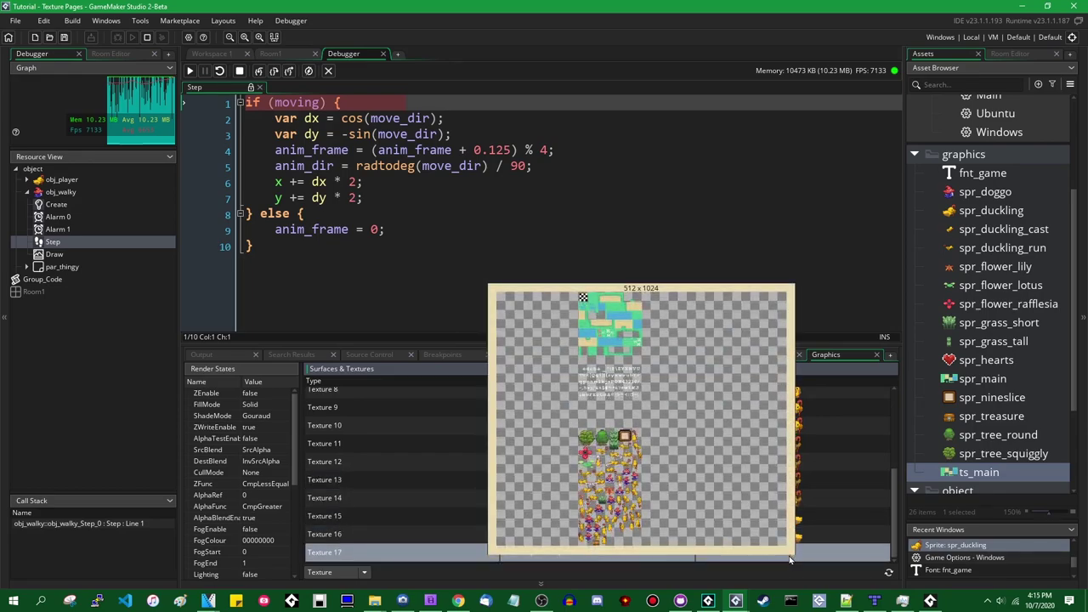
scroll(792, 505, "up", 2)
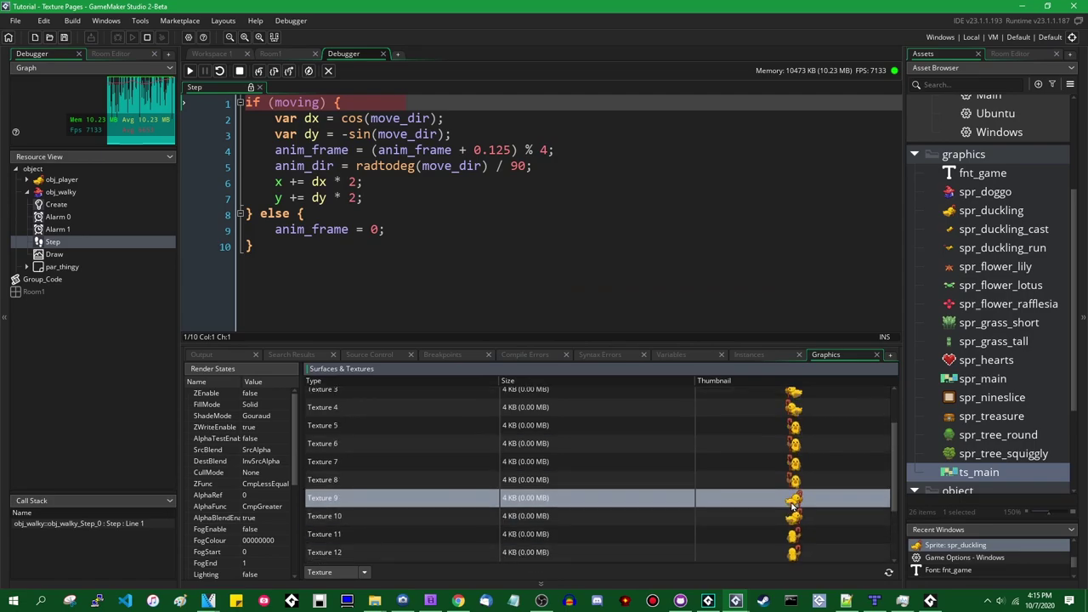
scroll(791, 518, "down", 2)
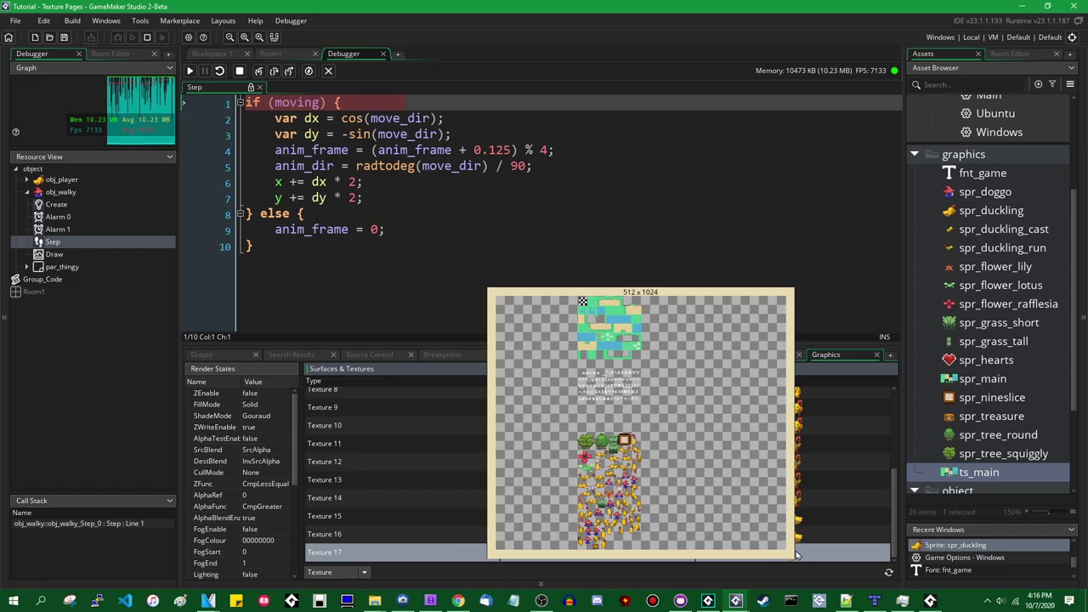
scroll(794, 509, "up", 3)
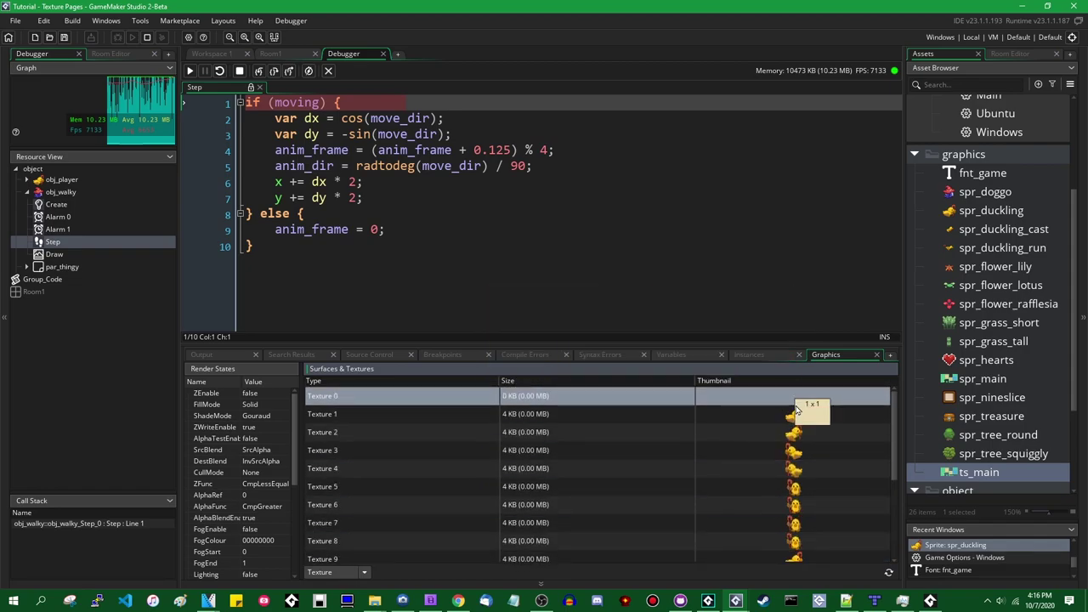
scroll(793, 458, "down", 1)
scroll(792, 459, "down", 2)
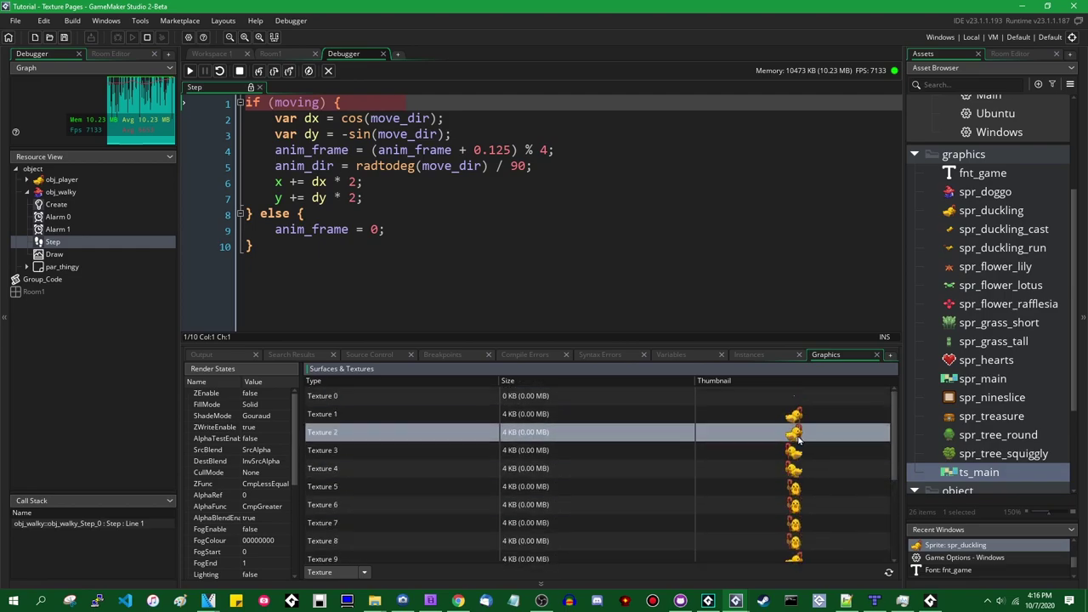
scroll(796, 439, "down", 1)
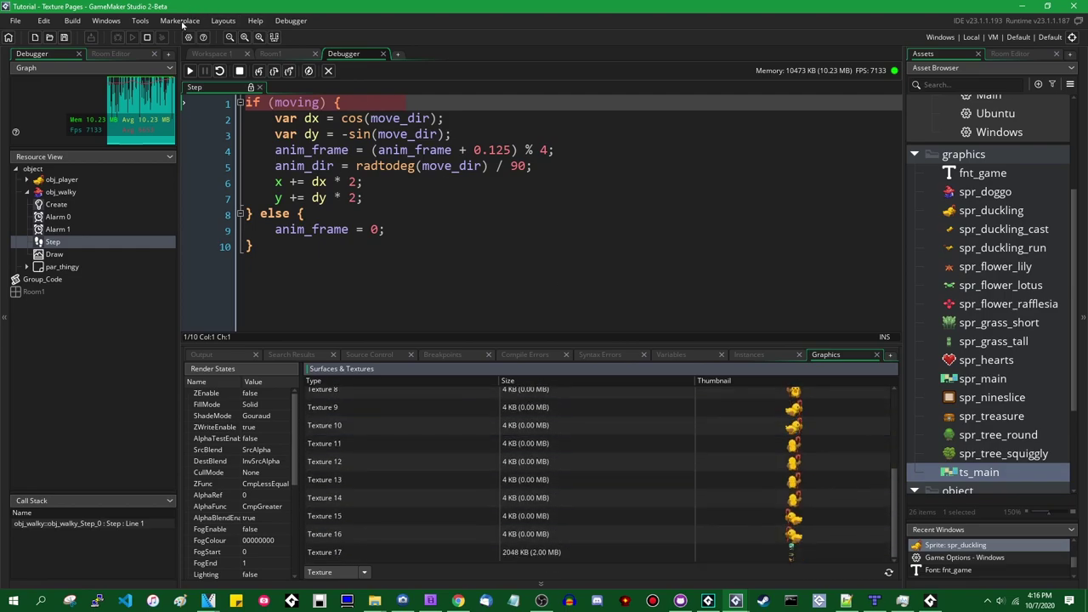
- Return to the workspace and review the spr_duckling texture settings and frame timeline
left_click(210, 54)
scroll(362, 270, "down", 3)
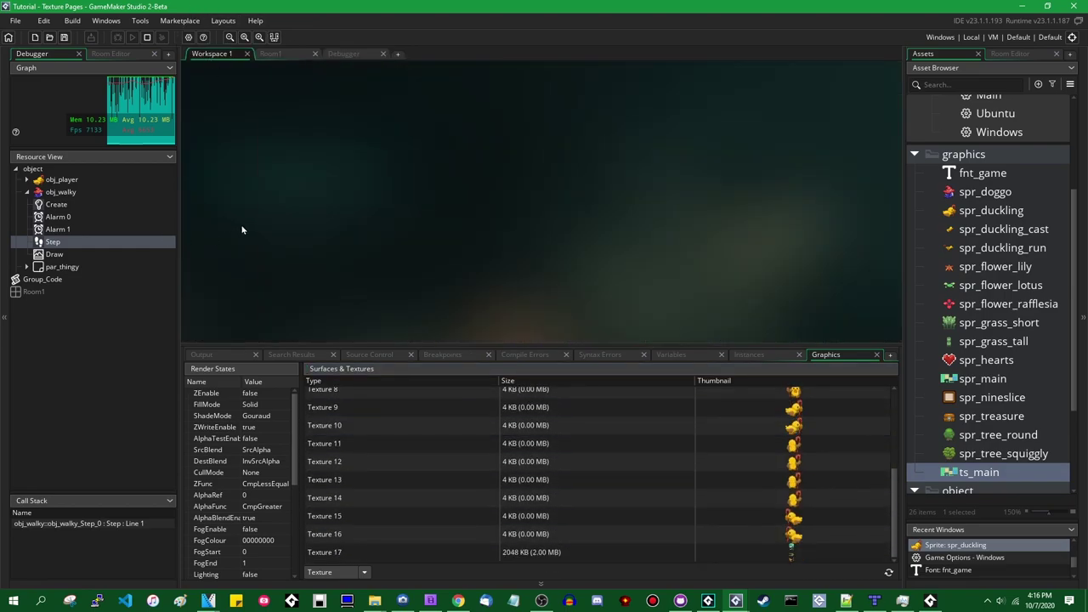
scroll(362, 269, "up", 3)
scroll(362, 269, "down", 3)
scroll(362, 270, "up", 2)
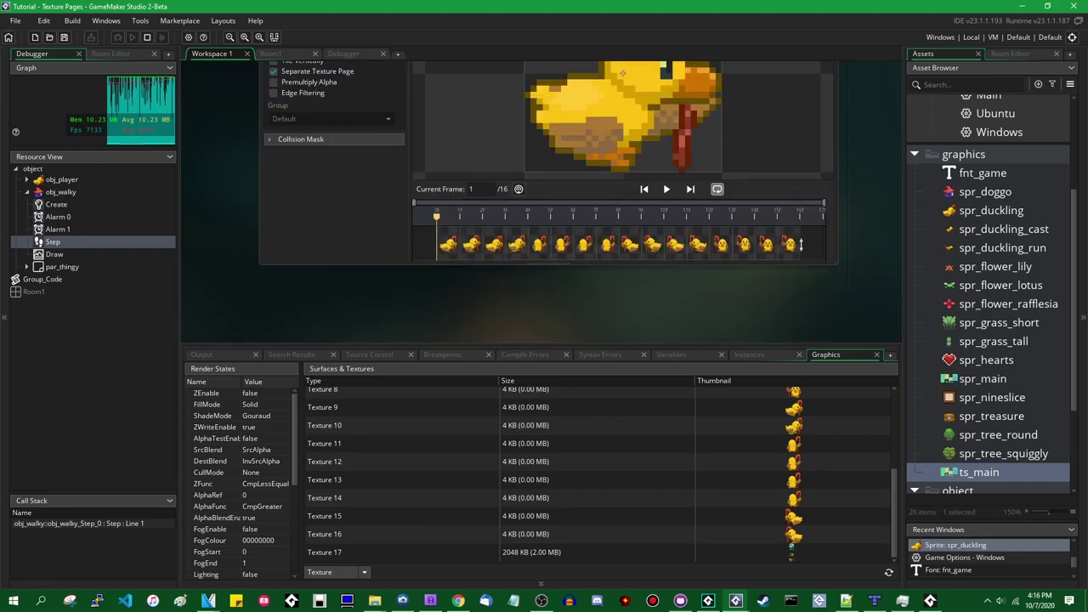
- Open the Windows and Ubuntu game options and show the available texture page sizes in the Windows graphics options
double_click(1002, 133)
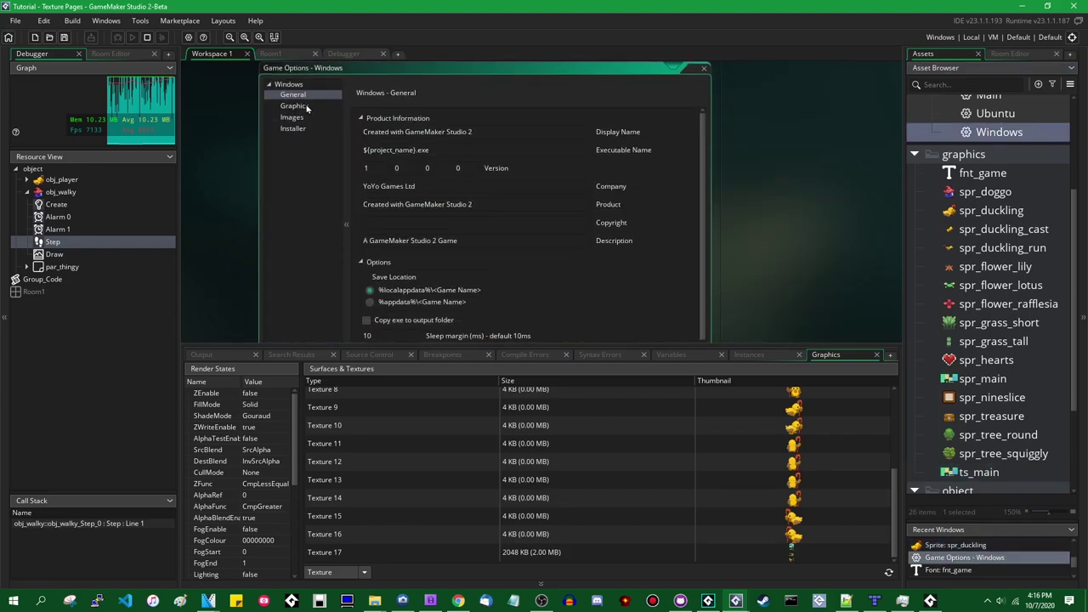
double_click(1005, 116)
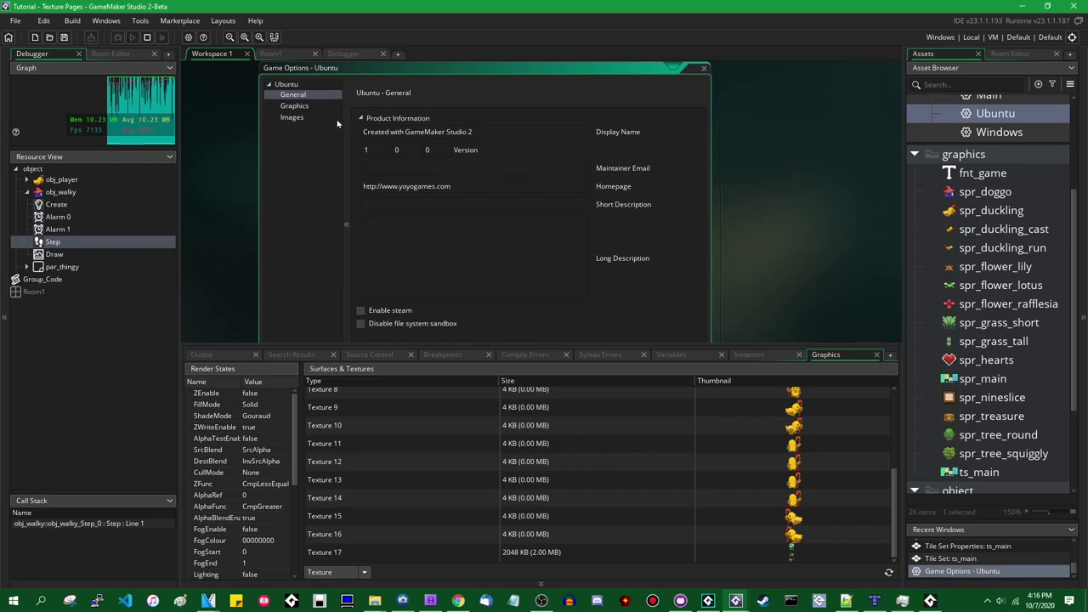
left_click(304, 108)
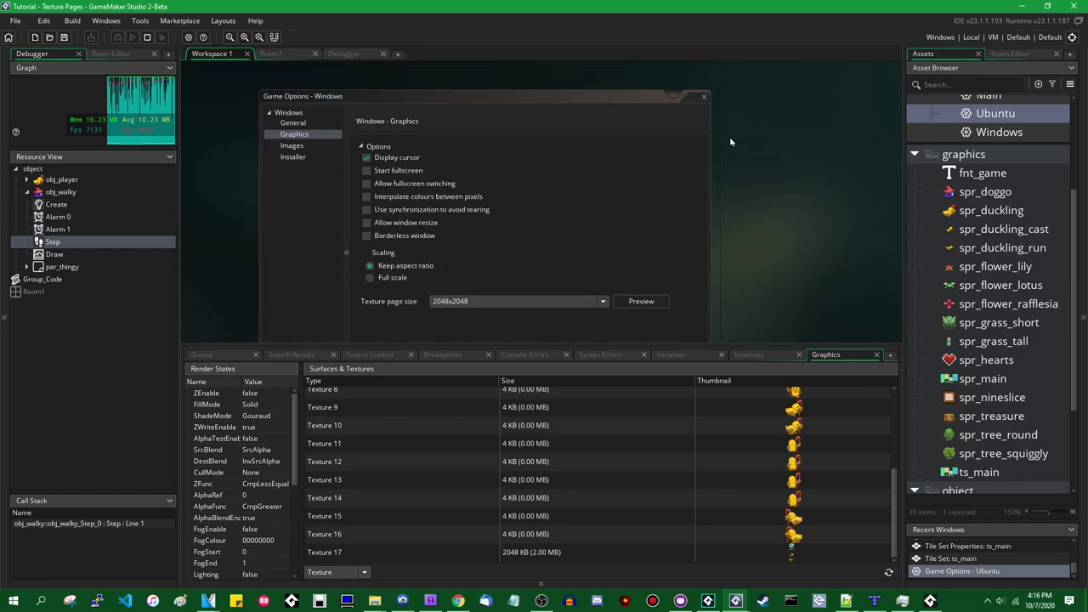
left_click(476, 278)
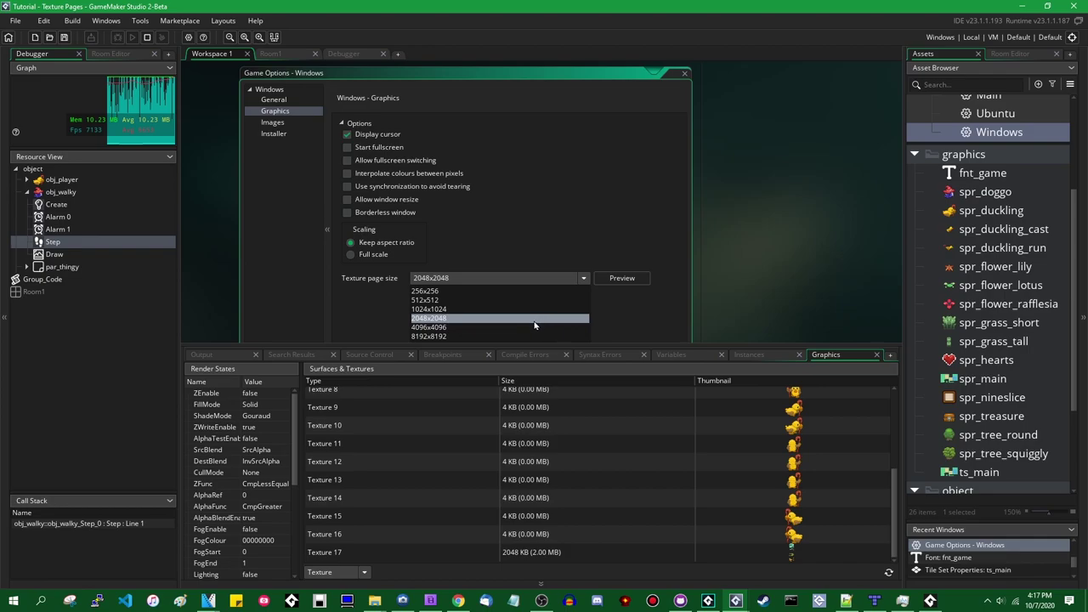
- Look through the duckling entries in the Surfaces & Textures list and preview the Texture 10 thumbnail
scroll(801, 490, "up", 4)
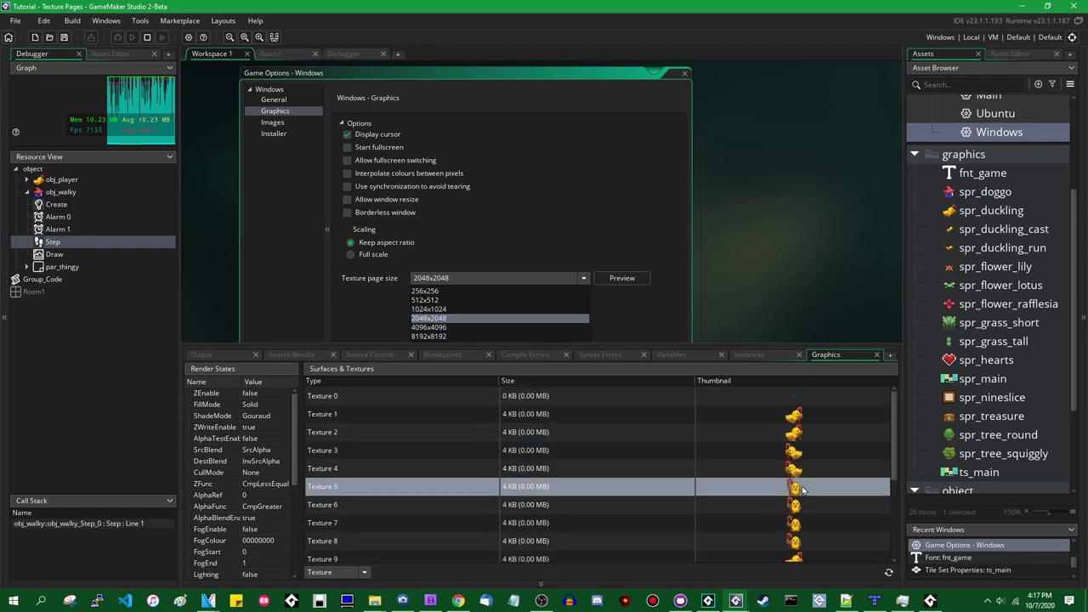
scroll(790, 543, "down", 4)
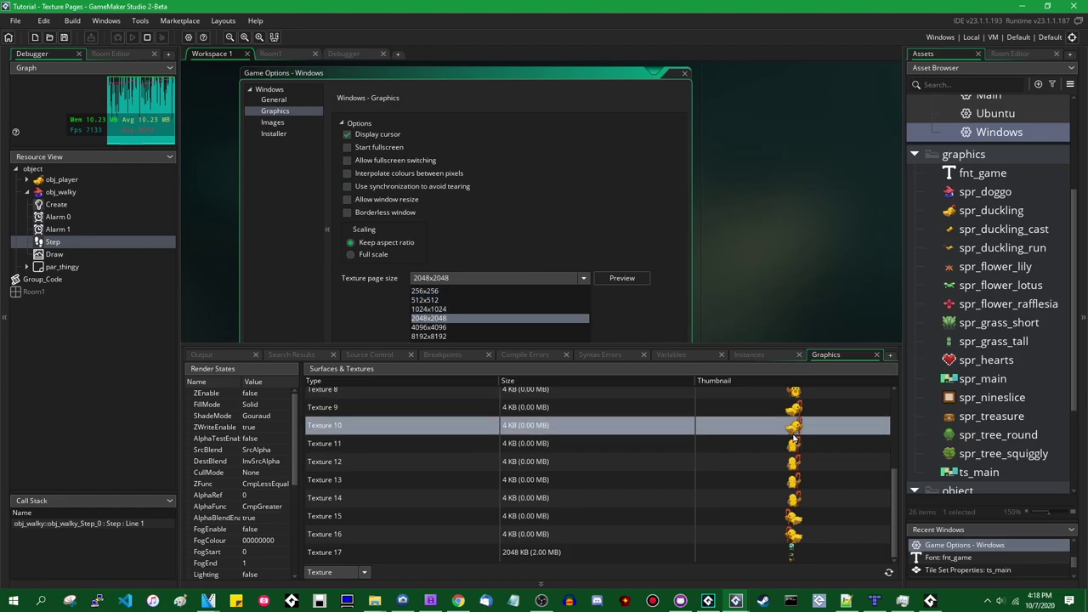
mouse_move(794, 432)
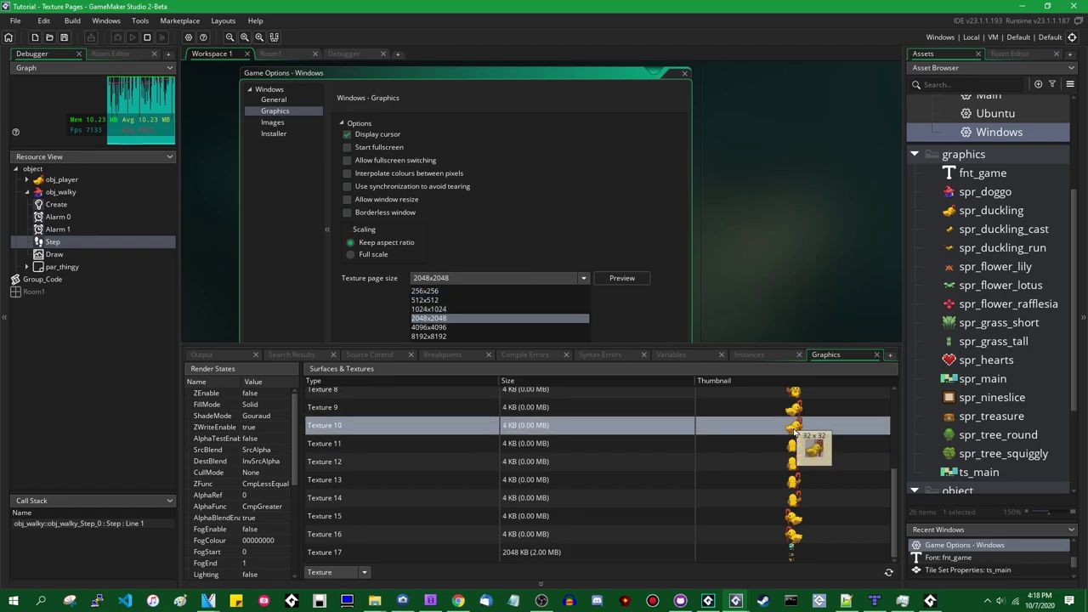
- Close the Windows game options and end the debugging session
left_click(682, 82)
left_click(684, 74)
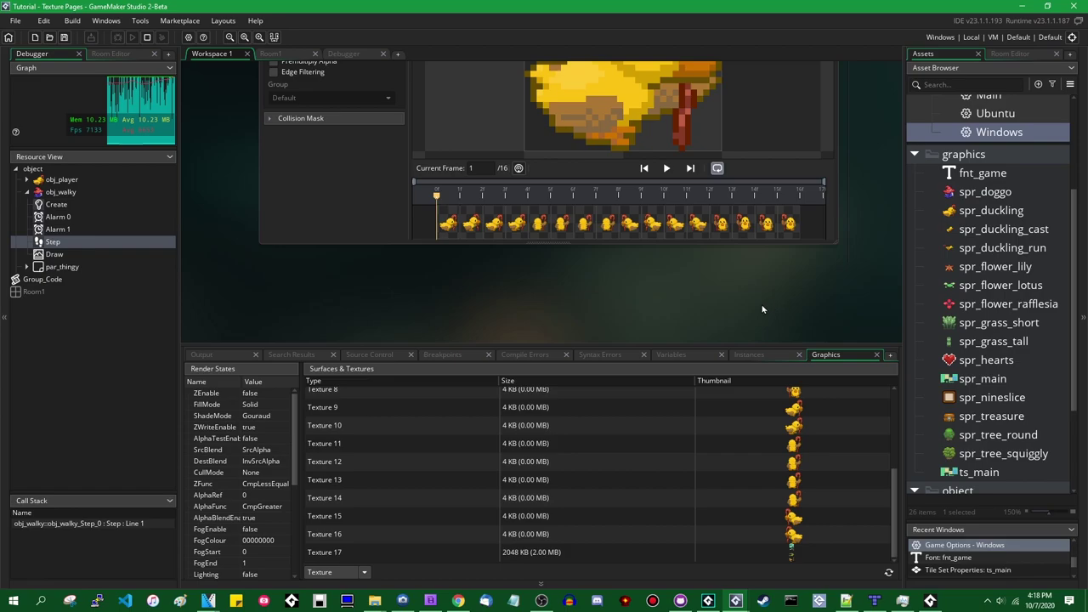
mouse_move(796, 433)
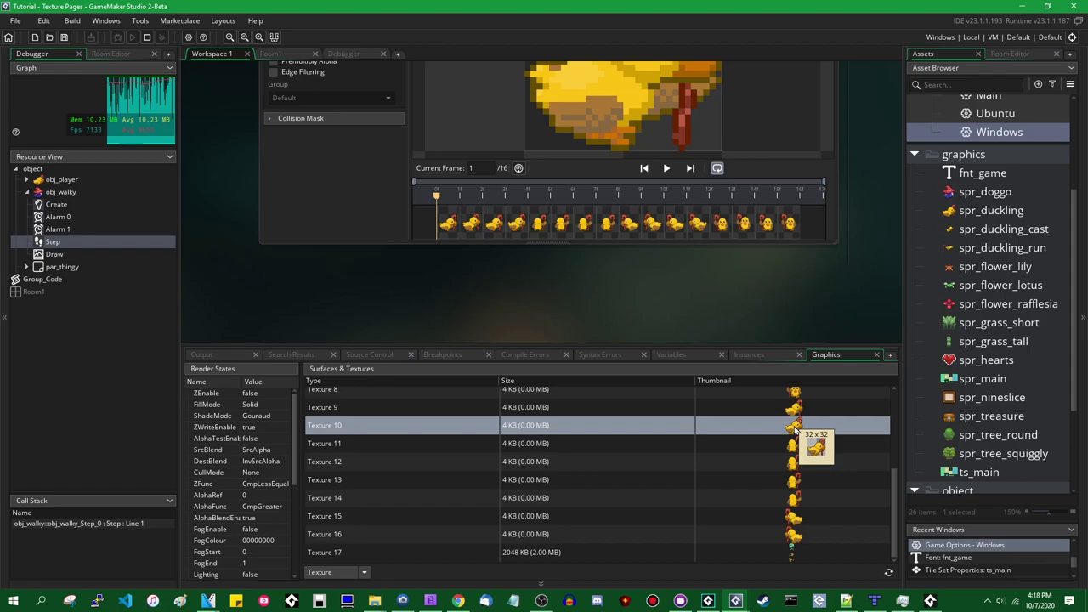
left_click_drag(791, 349, 791, 455)
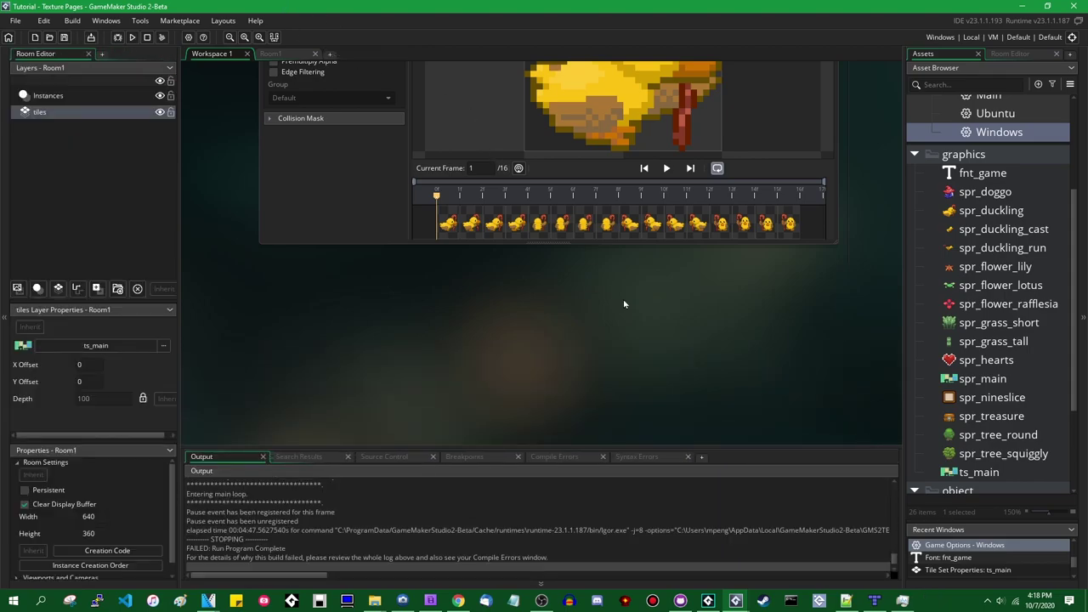
- Open the Texture Groups editor, widen its window and reposition it in the workspace
scroll(799, 368, "up", 2)
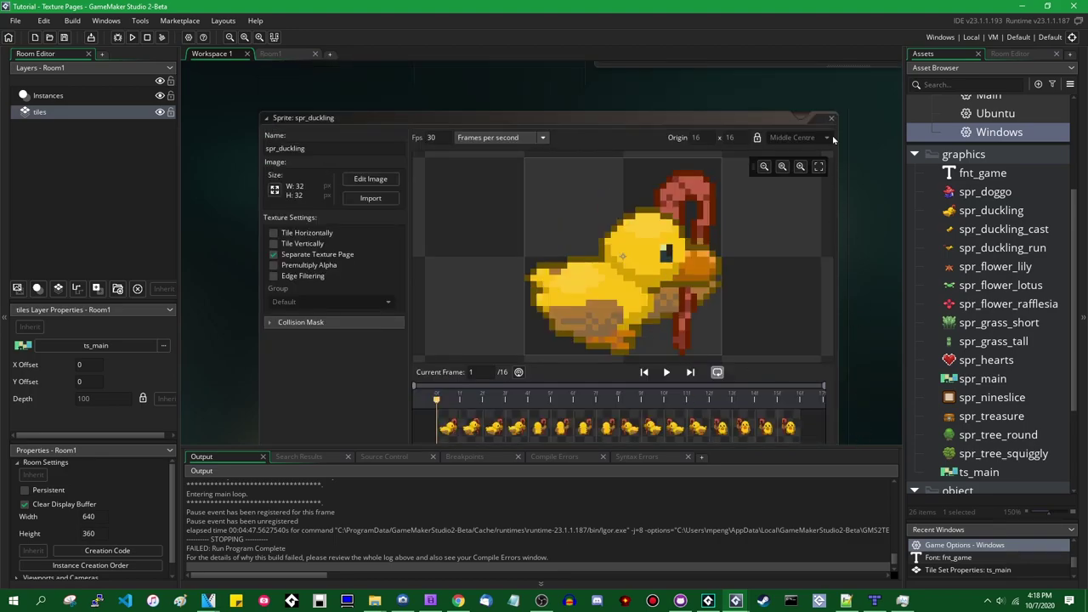
left_click(142, 25)
left_click(155, 38)
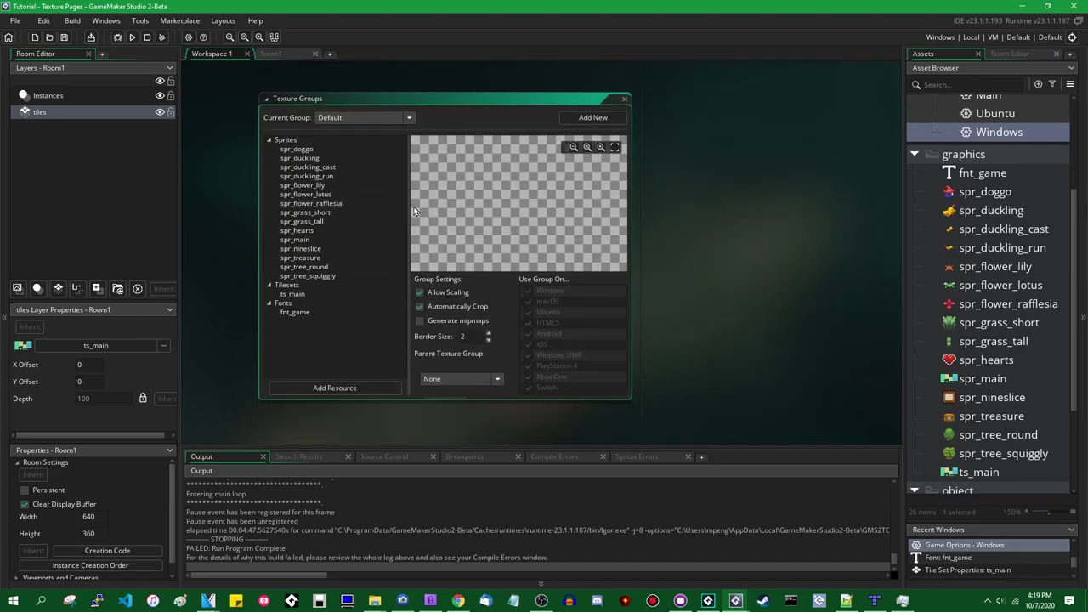
left_click_drag(632, 164, 887, 248)
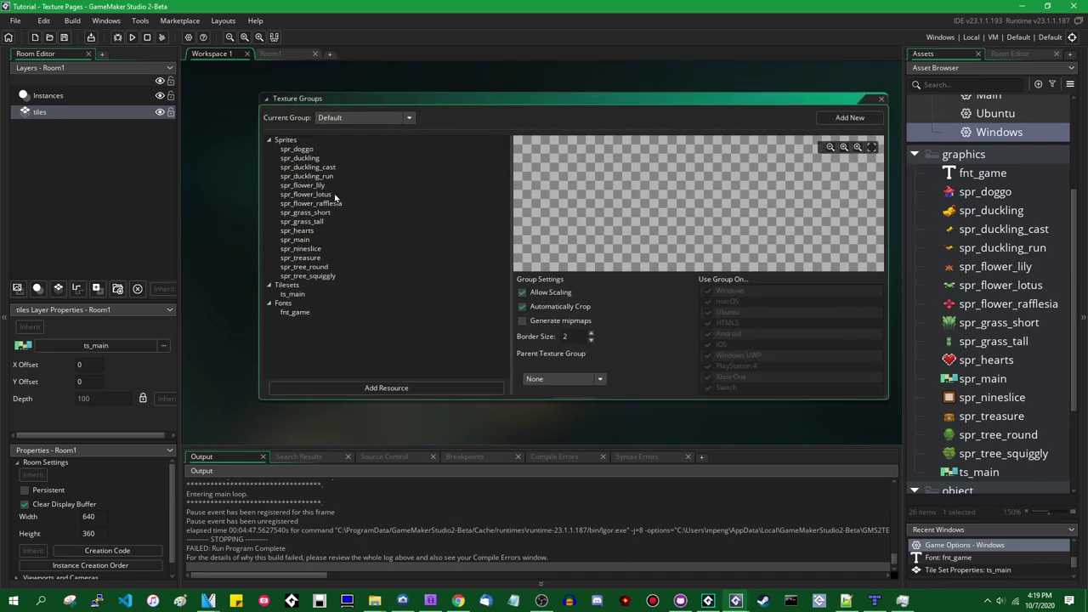
left_click_drag(441, 102, 409, 97)
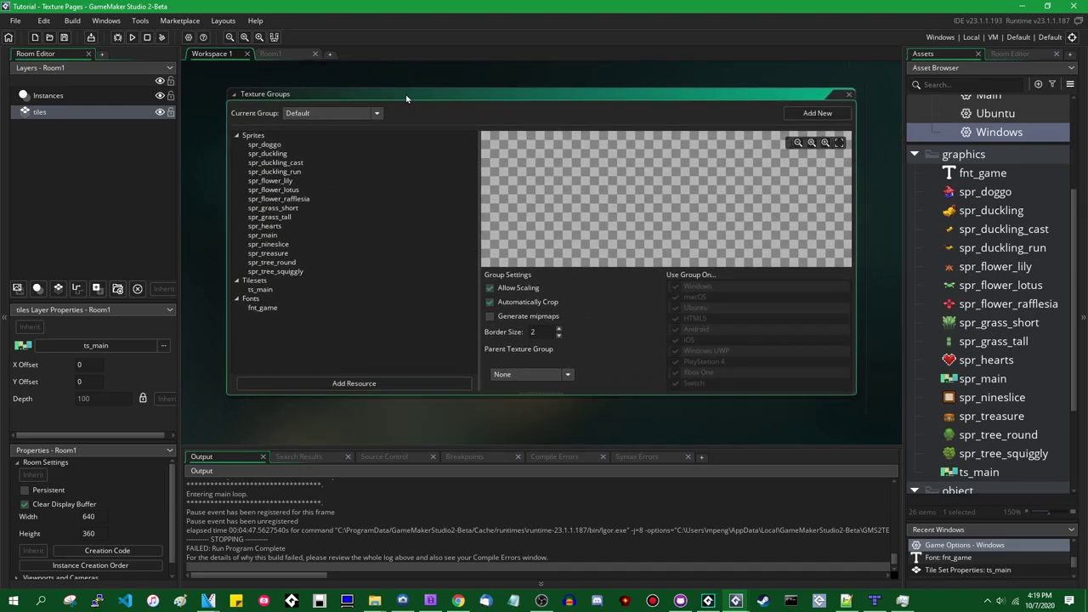
- Preview sprites of the Default texture group from spr_doggo through spr_duckling_run, plus spr_main
left_click(272, 144)
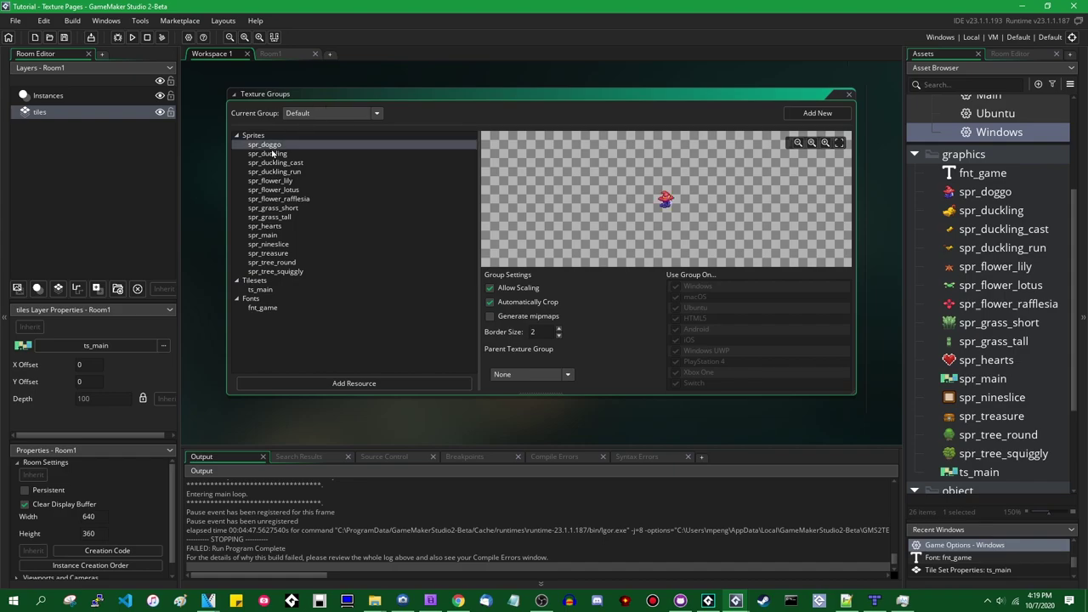
left_click(272, 154)
left_click(273, 162)
left_click(274, 172)
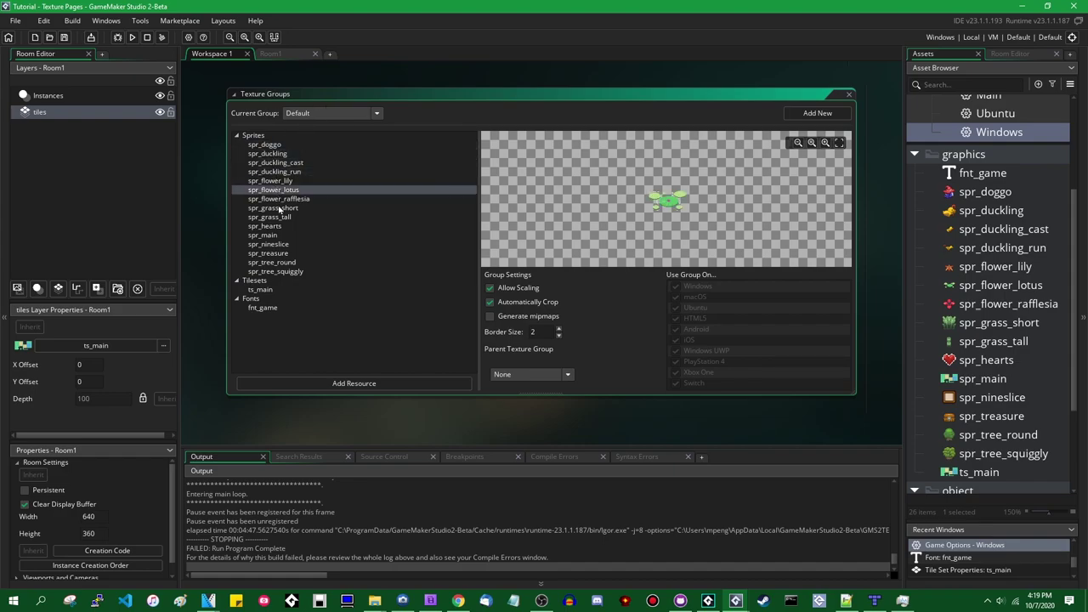
left_click(282, 236)
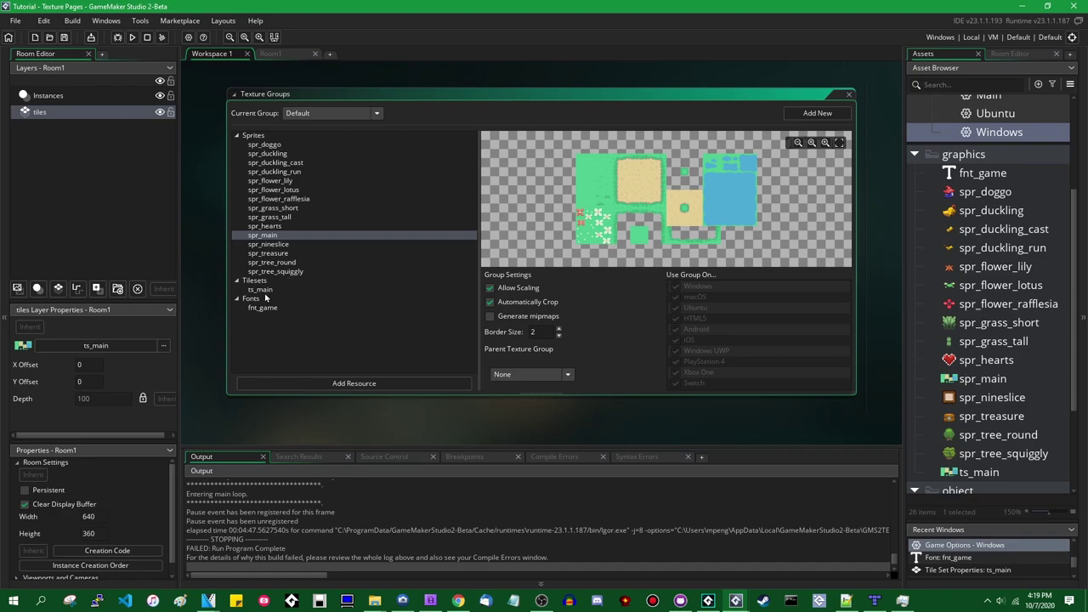
- Preview the ts_main tile set and the full fnt_game font texture in the Default group
left_click(263, 291)
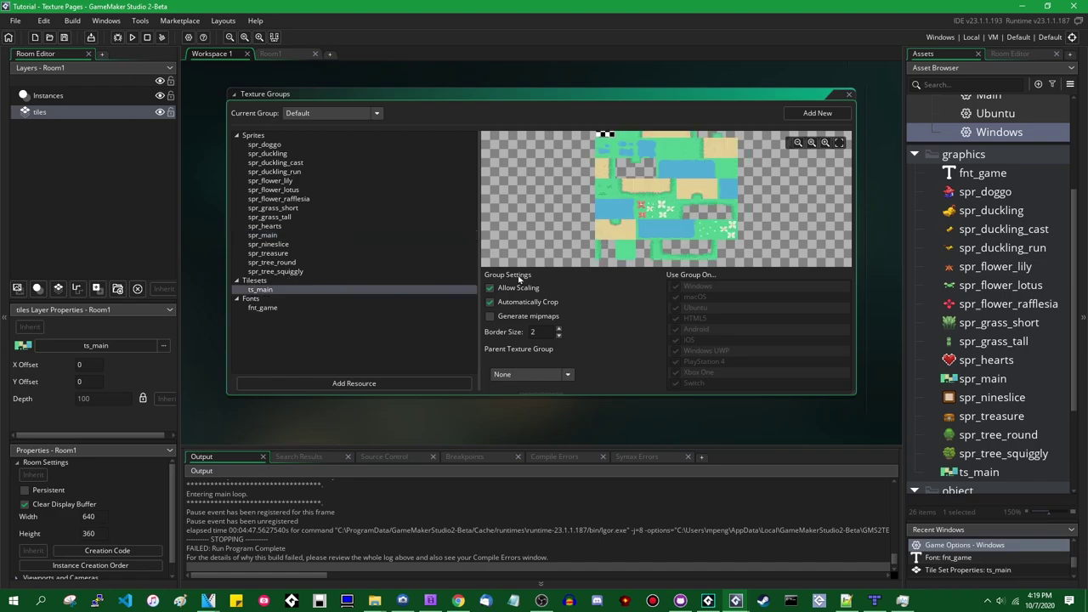
left_click(276, 310)
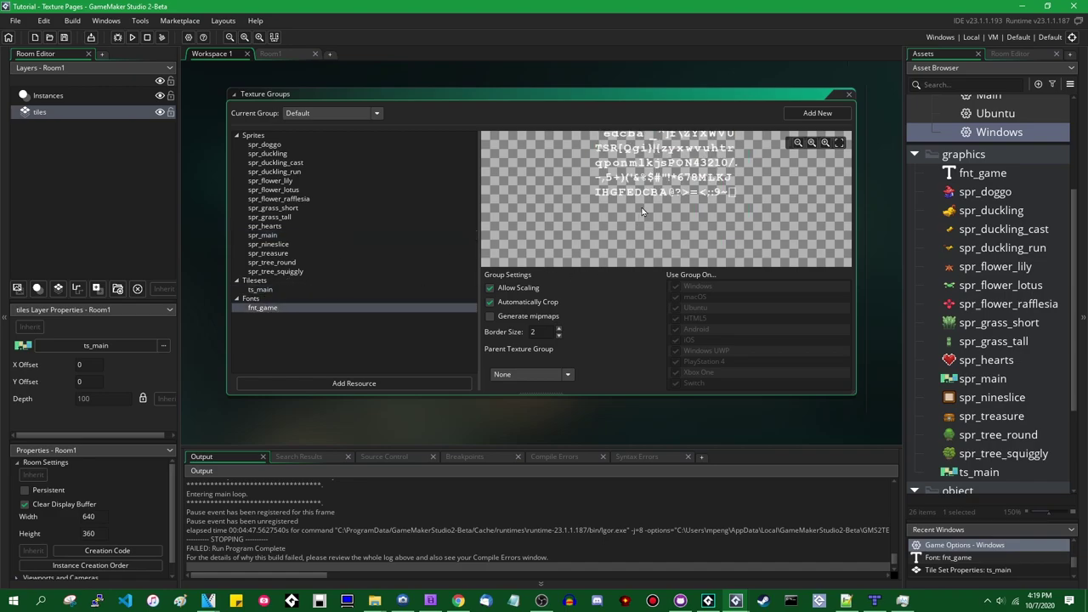
left_click_drag(632, 209, 633, 228)
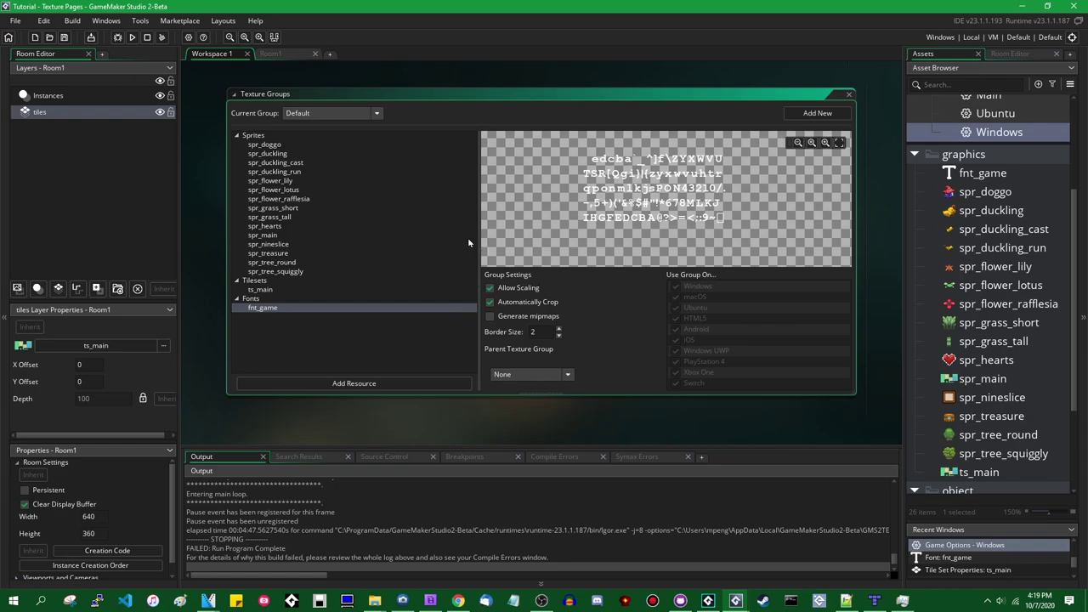
- Preview spr_duckling_run, spr_grass_short, spr_main and spr_treasure in the Default texture group
left_click(268, 171)
left_click(273, 209)
left_click(264, 235)
left_click(267, 253)
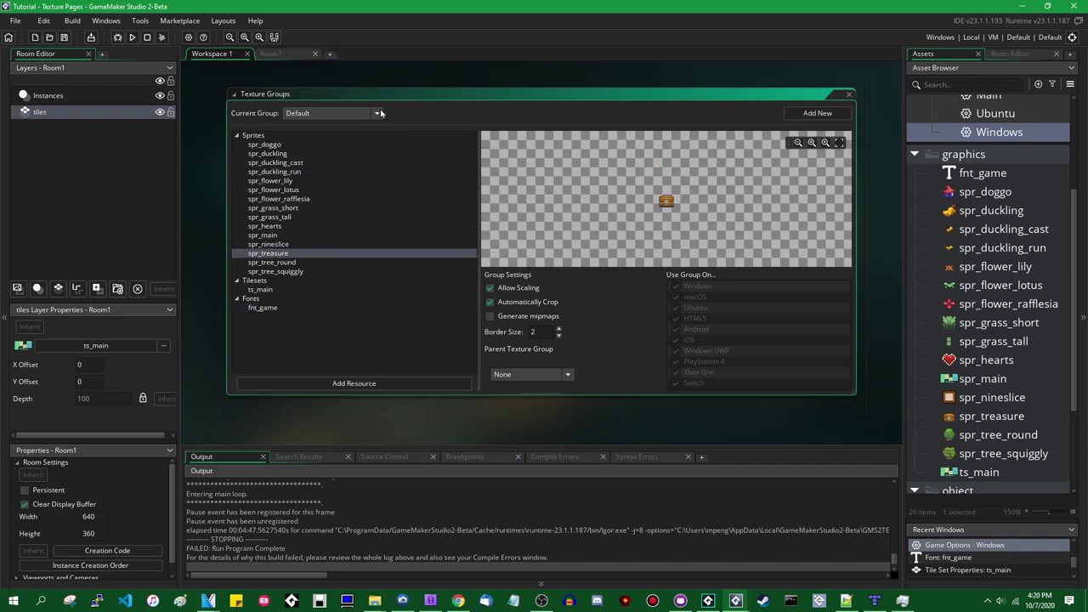
- Add a new texture group and name it UserInterface
left_click(816, 113)
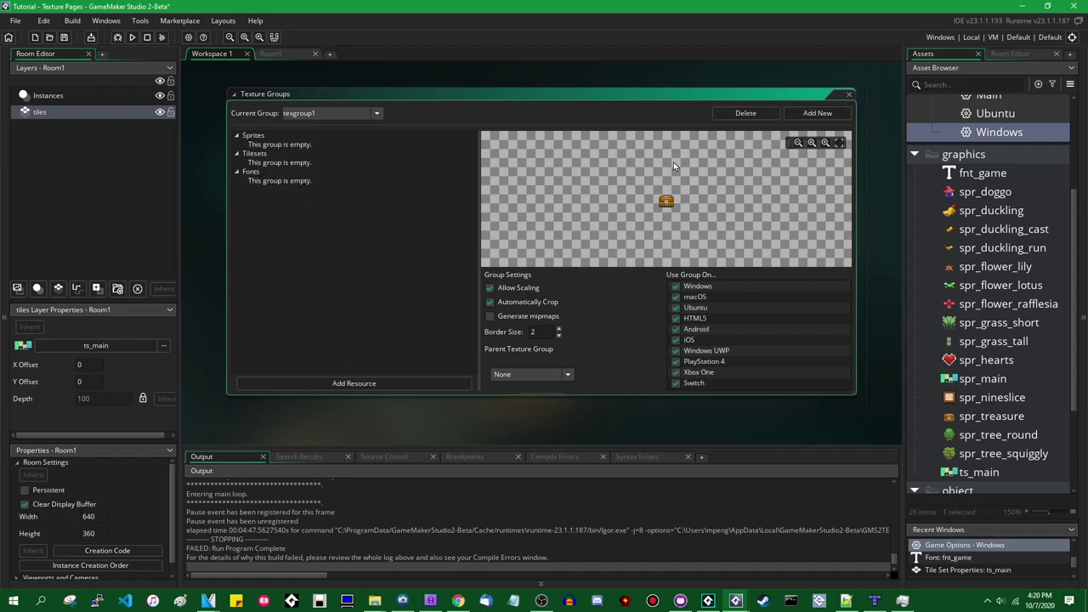
double_click(335, 111)
type("UserInterface")
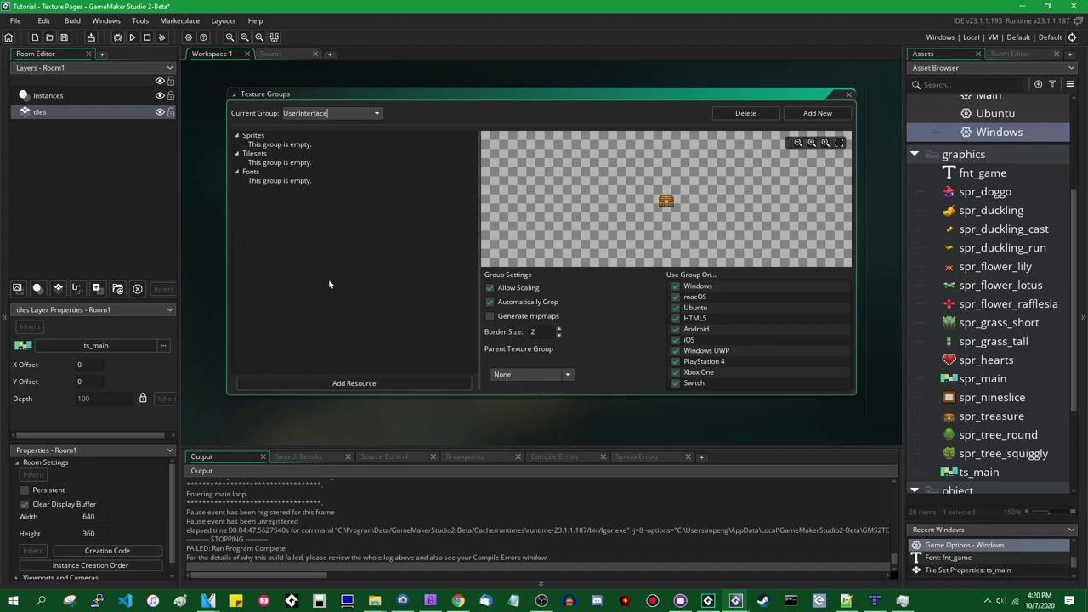
key("Return")
- Add the fnt_game font from the graphics folder to the UserInterface texture group
left_click(344, 384)
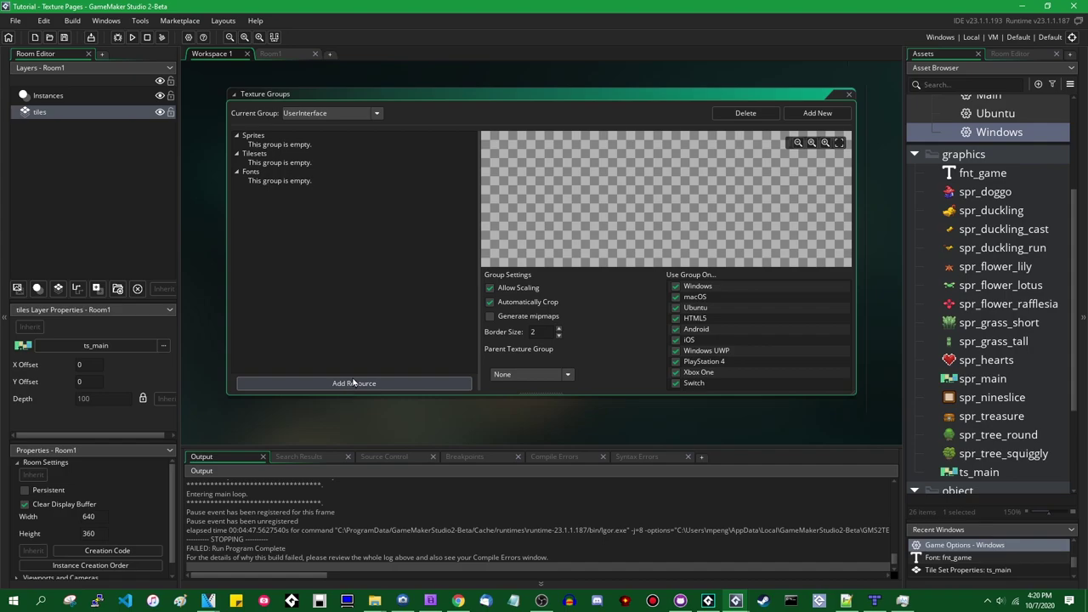
left_click(349, 383)
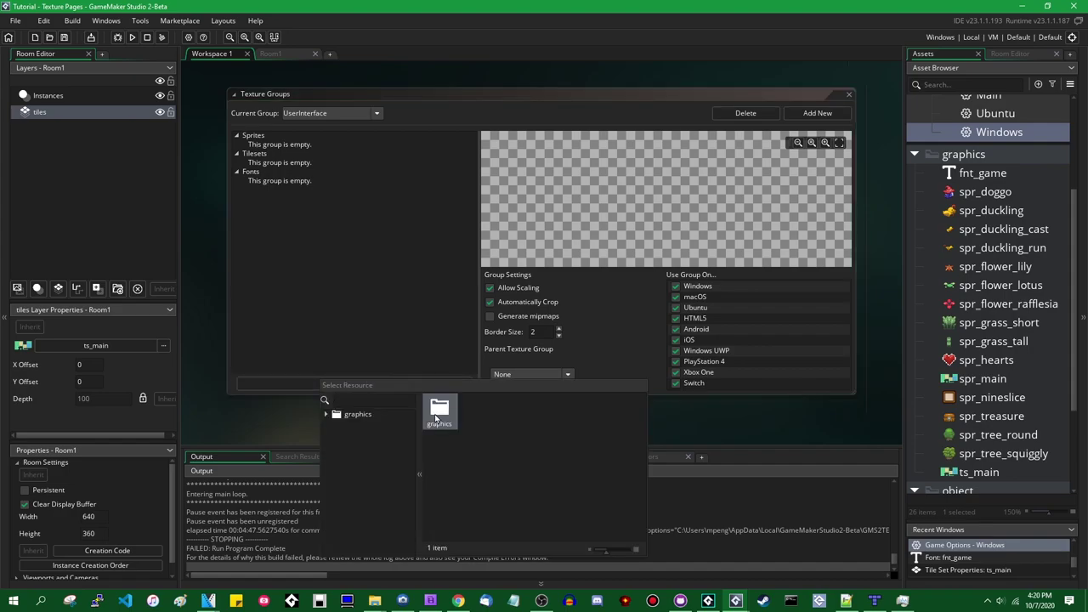
double_click(440, 411)
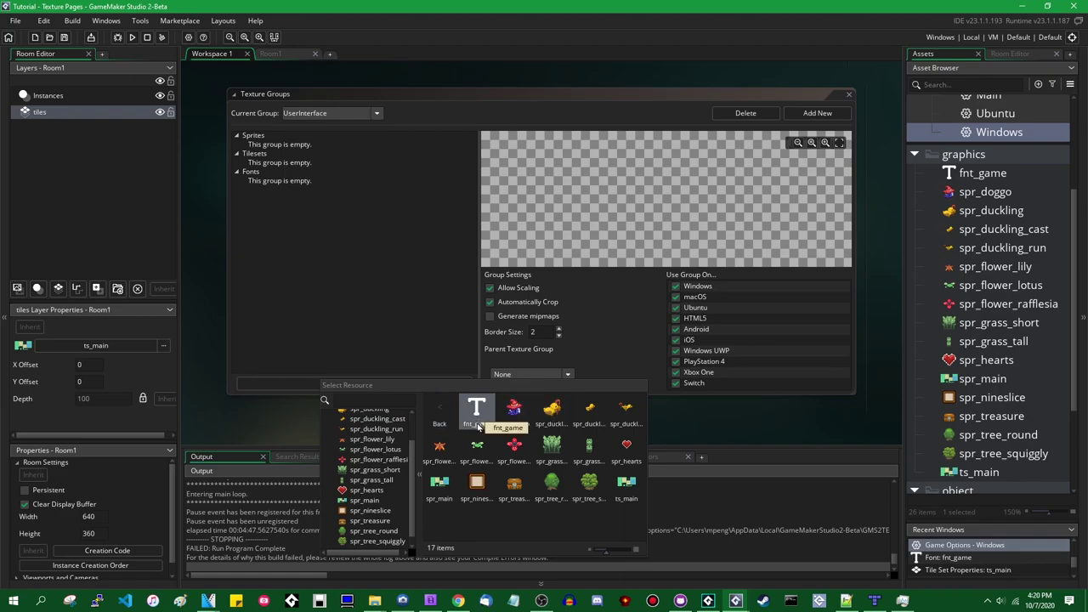
double_click(477, 411)
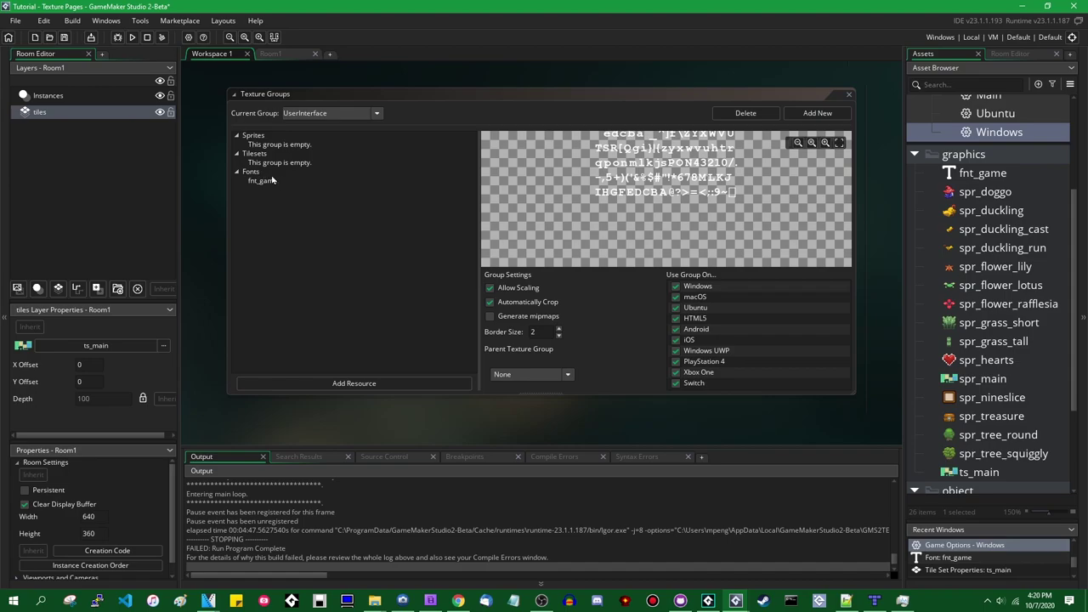
- Turn off the separate texture page setting of the spr_duckling sprite
double_click(991, 210)
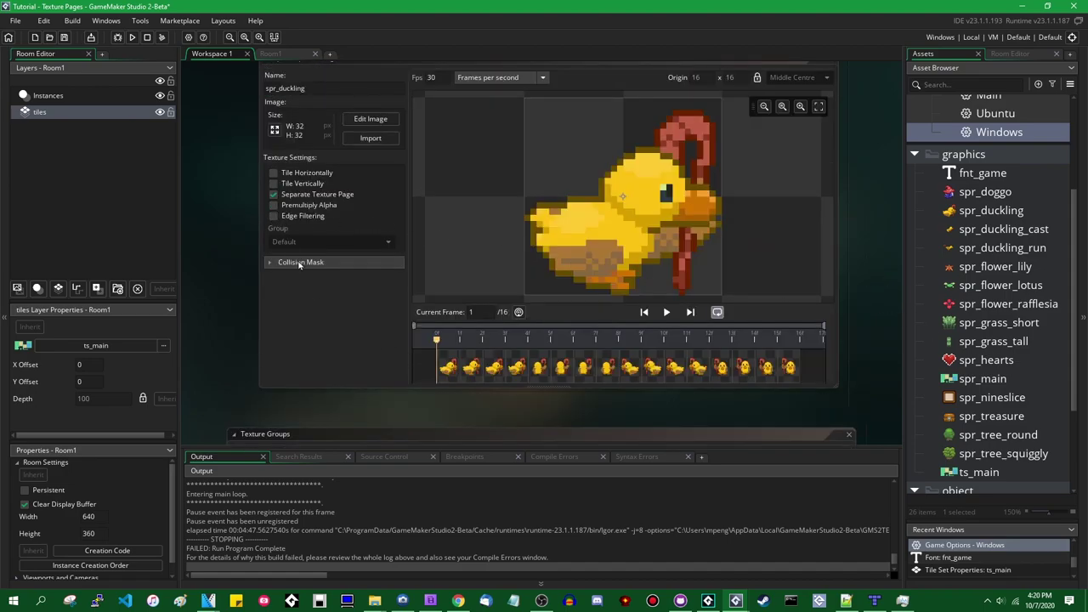
left_click(273, 193)
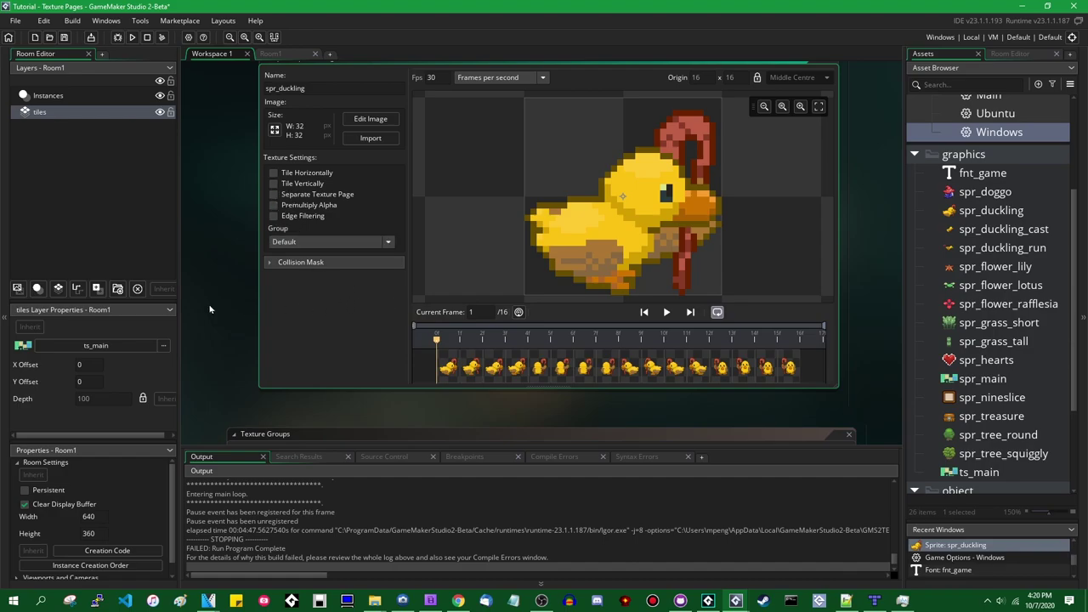
- Assign spr_nineslice to the UserInterface texture group in its sprite settings and check the group's contents
double_click(973, 398)
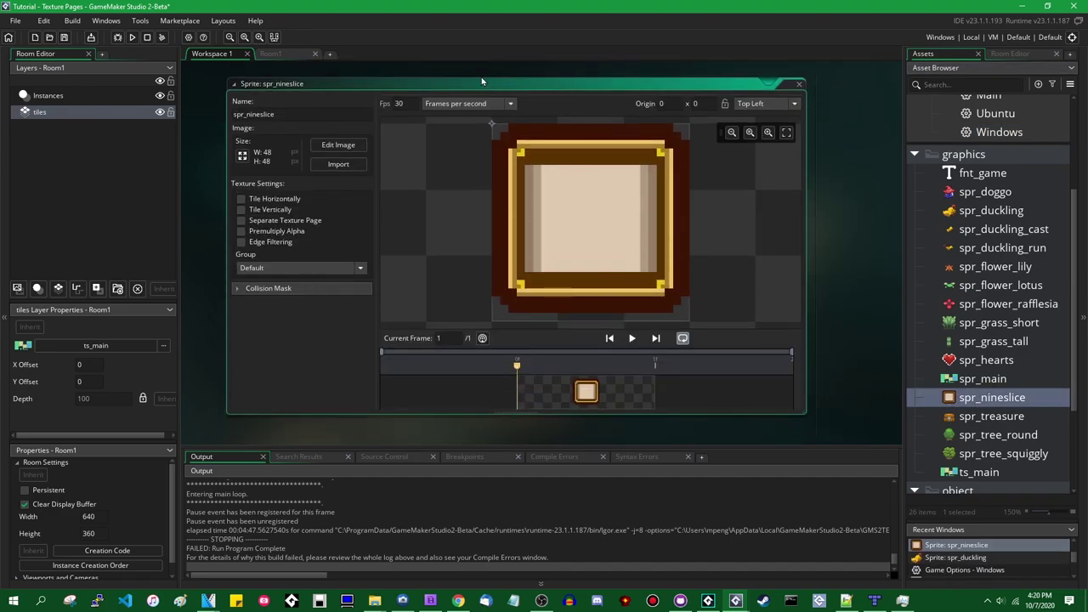
left_click(269, 269)
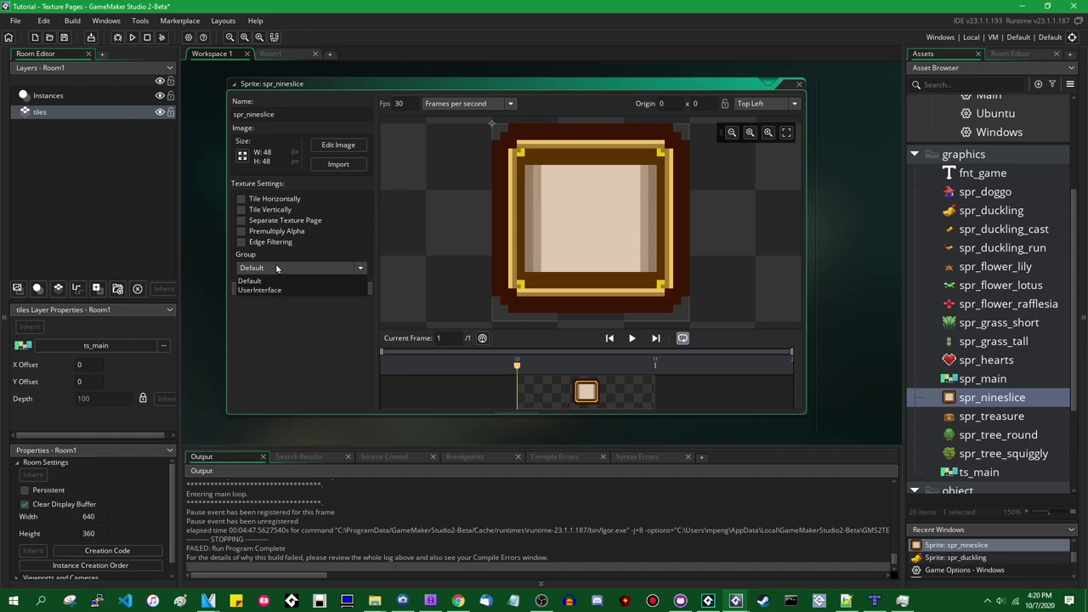
left_click(275, 292)
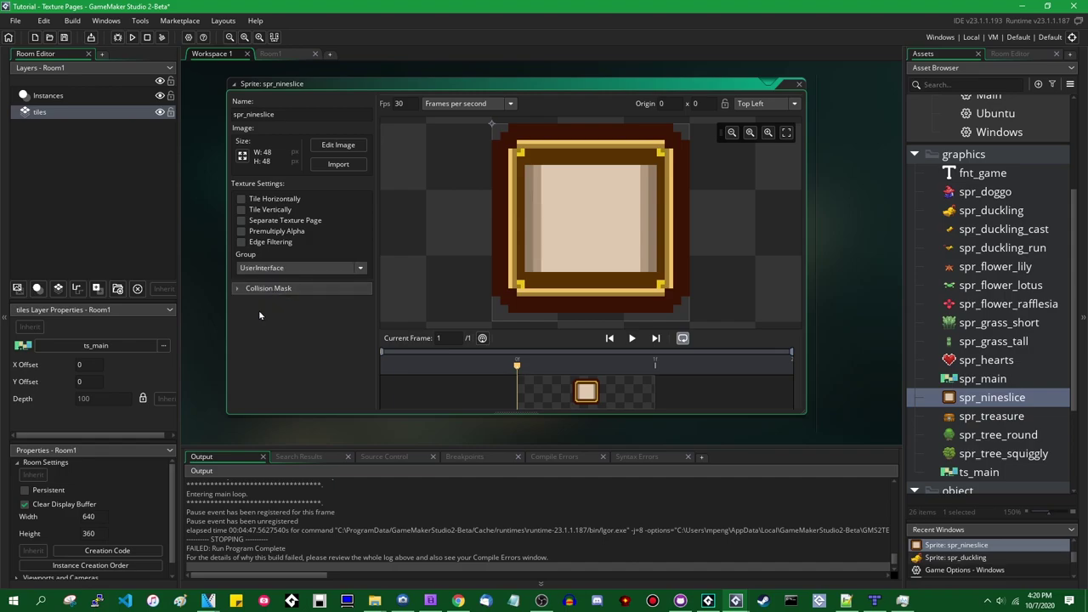
key("ctrl+t")
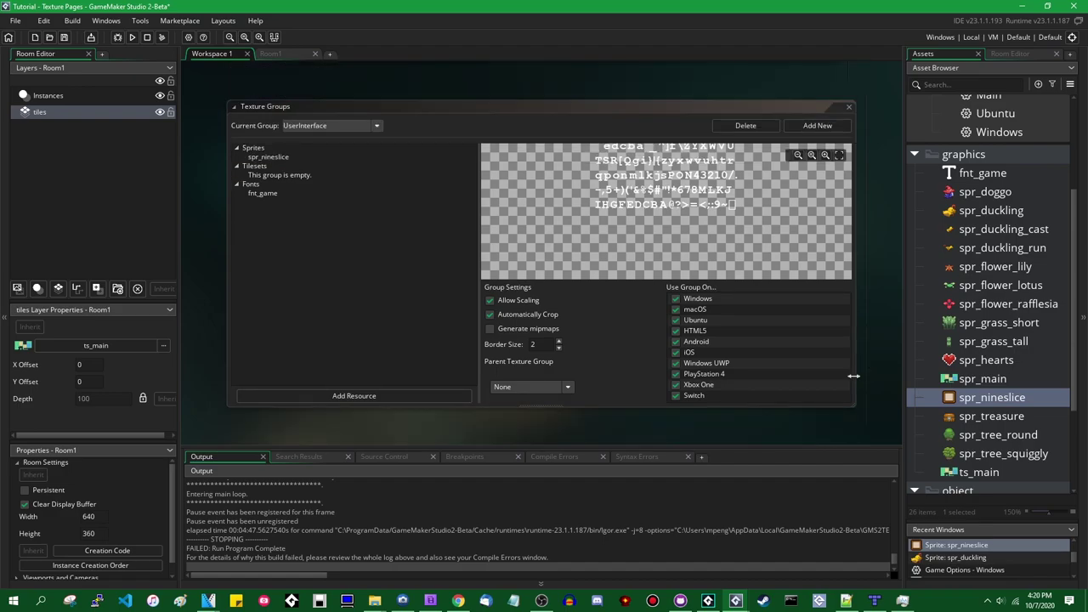
scroll(866, 380, "down", 3)
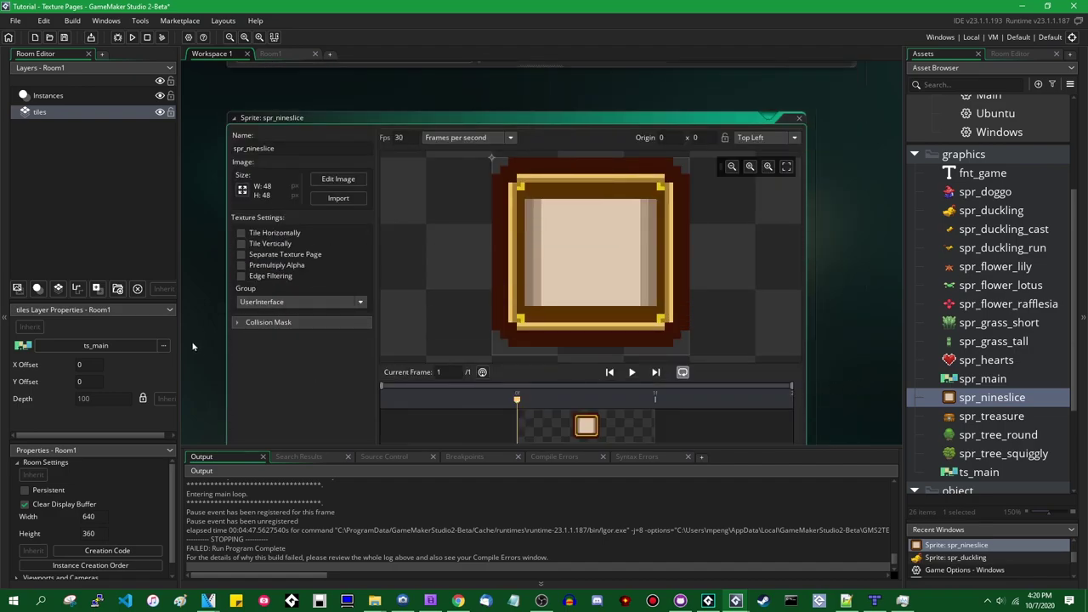
scroll(195, 348, "up", 3)
- Assign spr_hearts to the UserInterface texture group directly from the asset browser
left_click(963, 365)
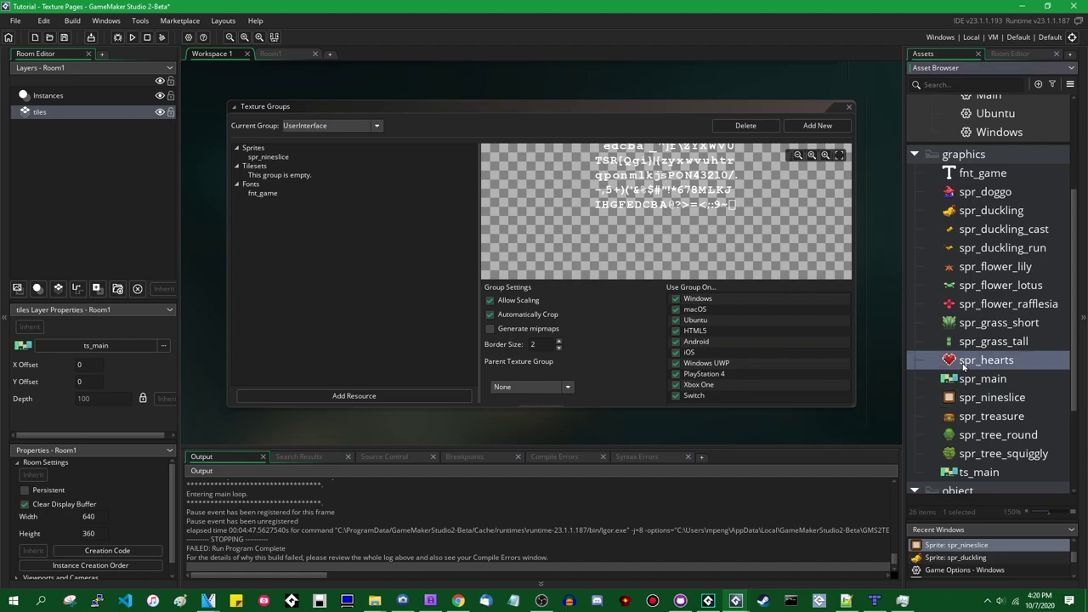
right_click(962, 366)
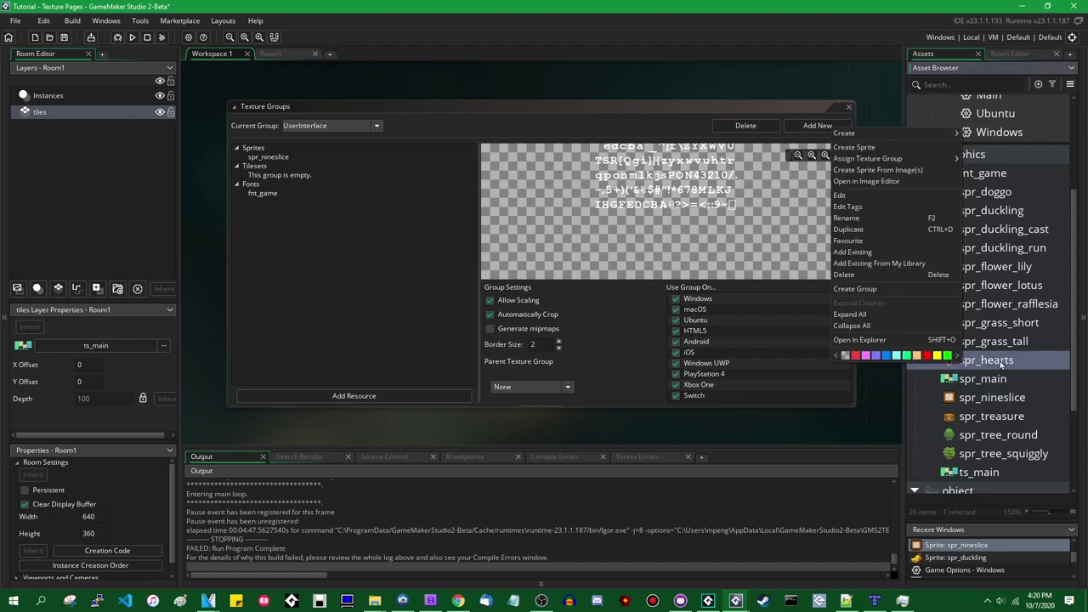
mouse_move(893, 161)
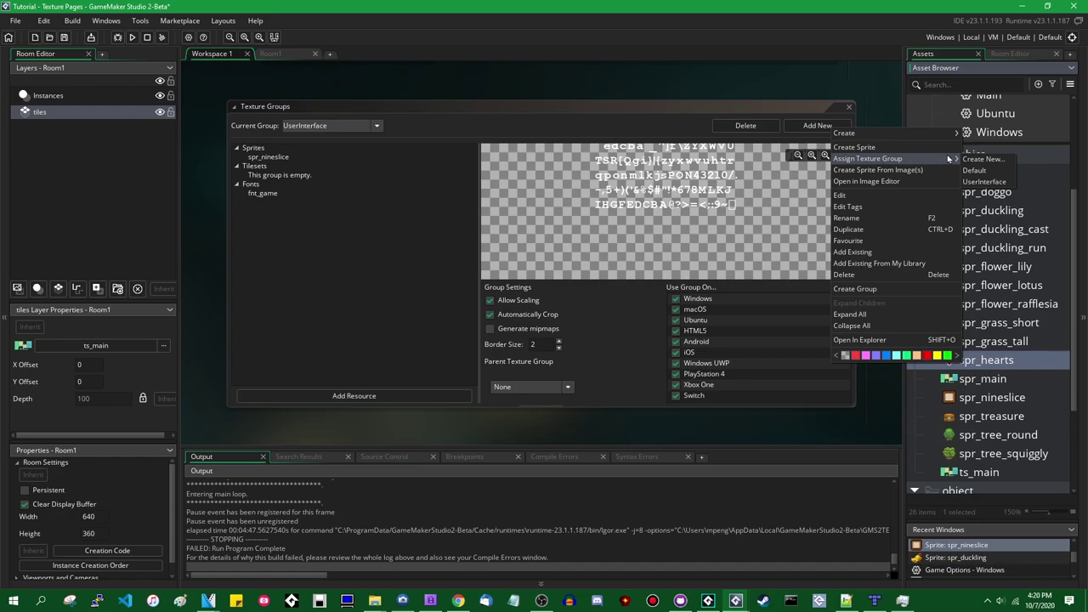
left_click(984, 182)
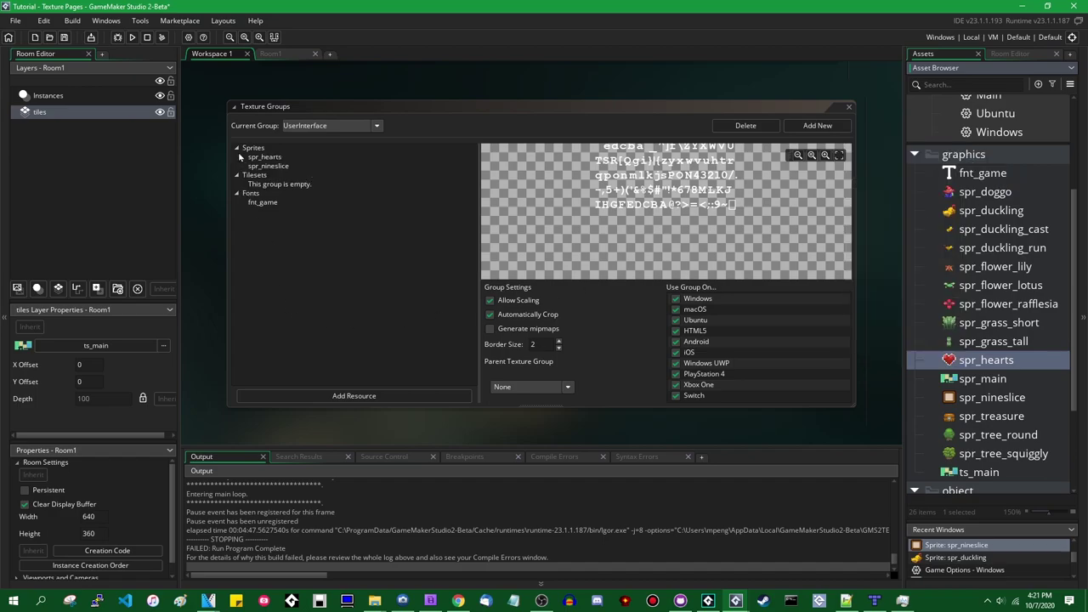
- Preview spr_hearts, spr_nineslice and fnt_game in the UserInterface texture group
left_click(265, 158)
left_click(270, 167)
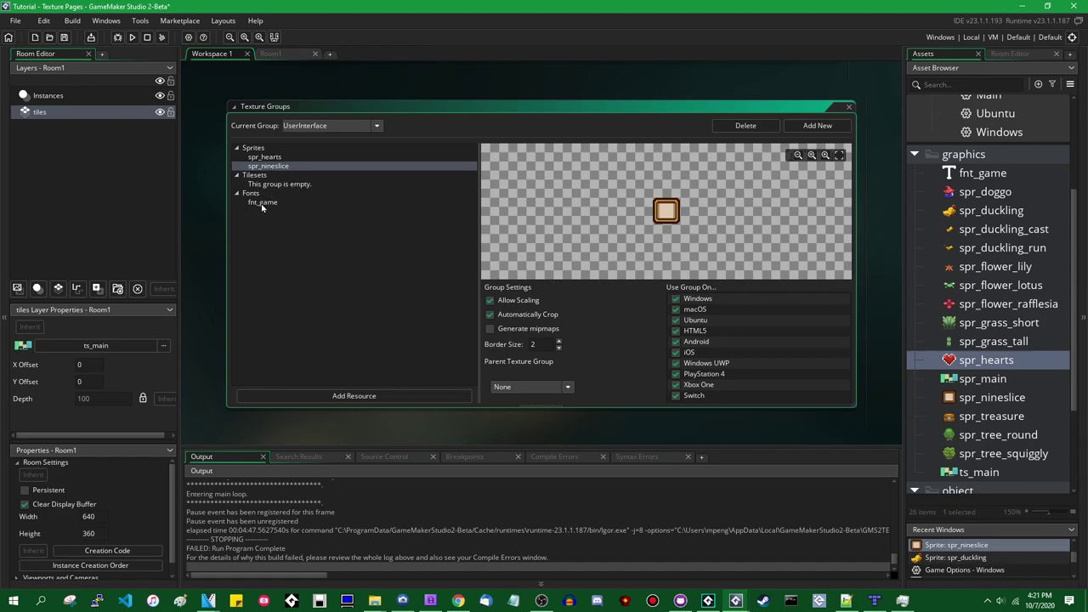
left_click(261, 204)
left_click(270, 168)
left_click(278, 159)
left_click(271, 167)
- Clean the build and run the game in the debugger with the Surfaces & Textures list enlarged
left_click(161, 37)
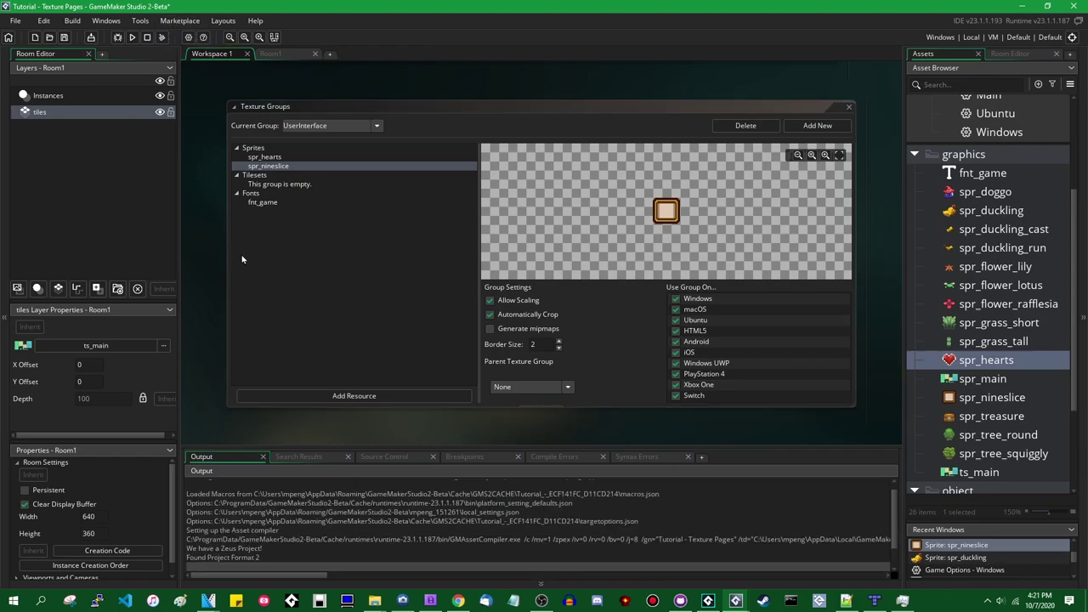
left_click(132, 37)
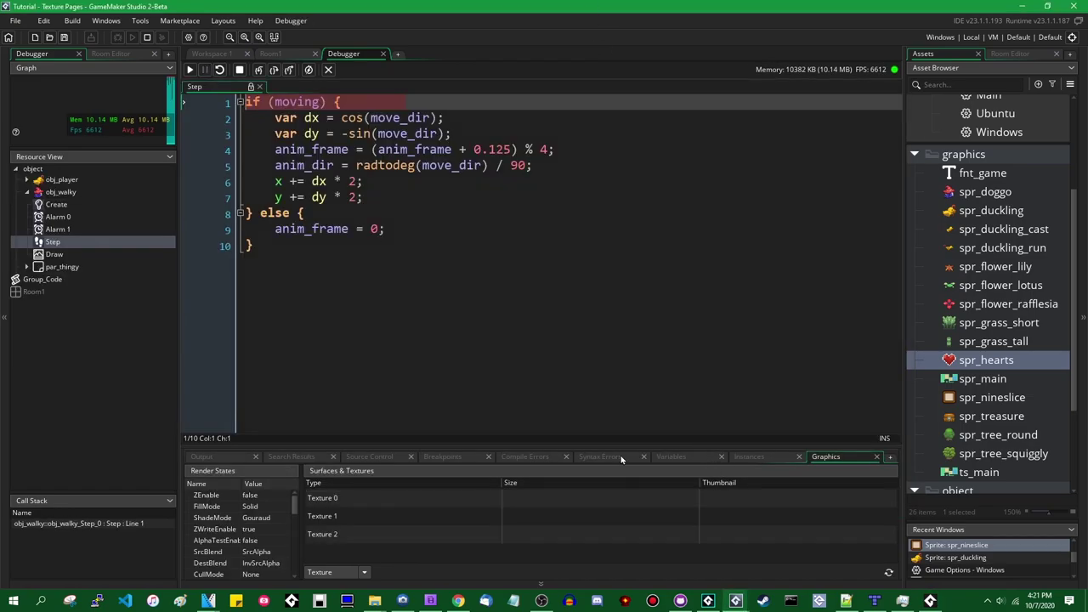
left_click_drag(622, 460, 626, 357)
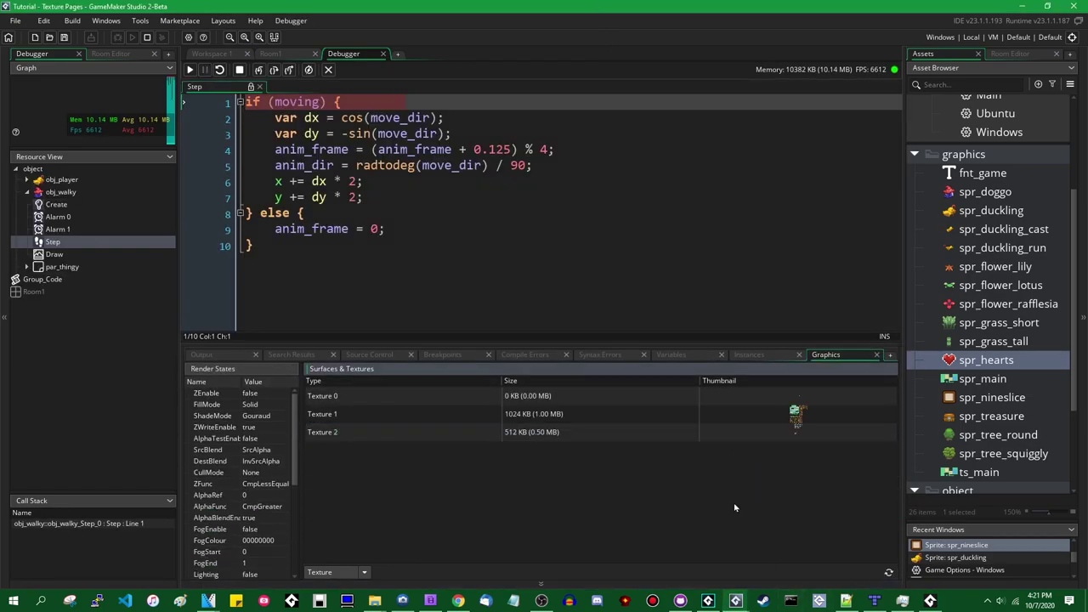
- Compare the contents of the texture pages Texture 0, Texture 1 and Texture 2 in the debugger
left_click(800, 397)
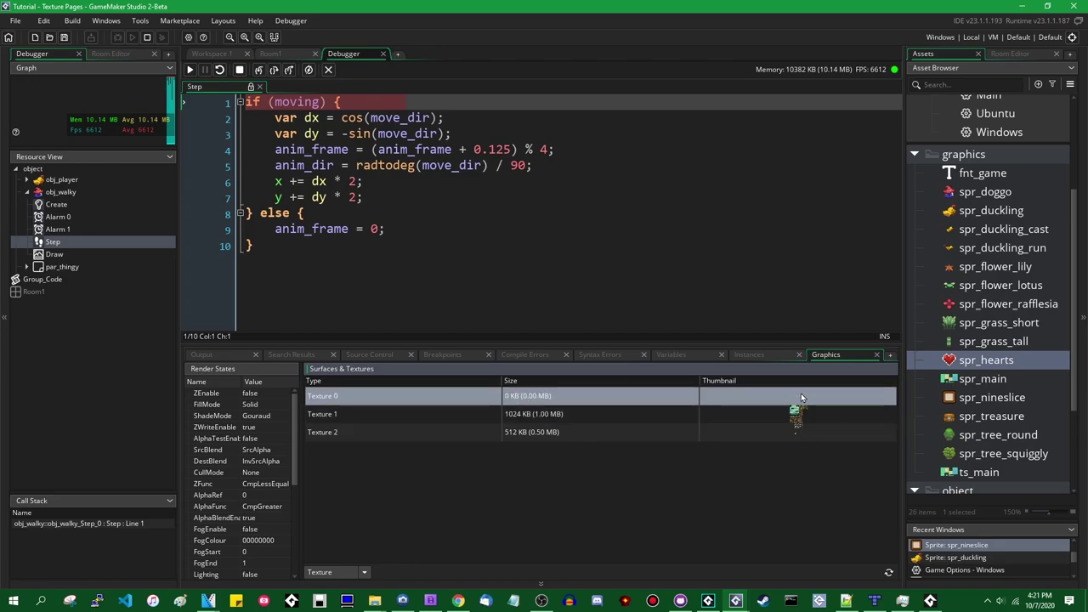
left_click(795, 416)
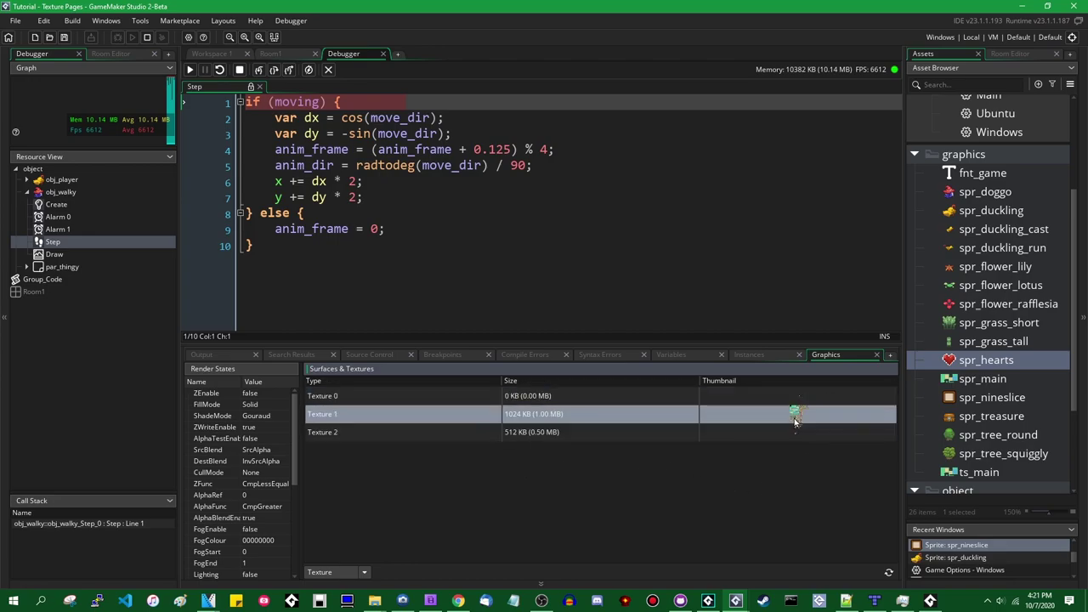
left_click(795, 430)
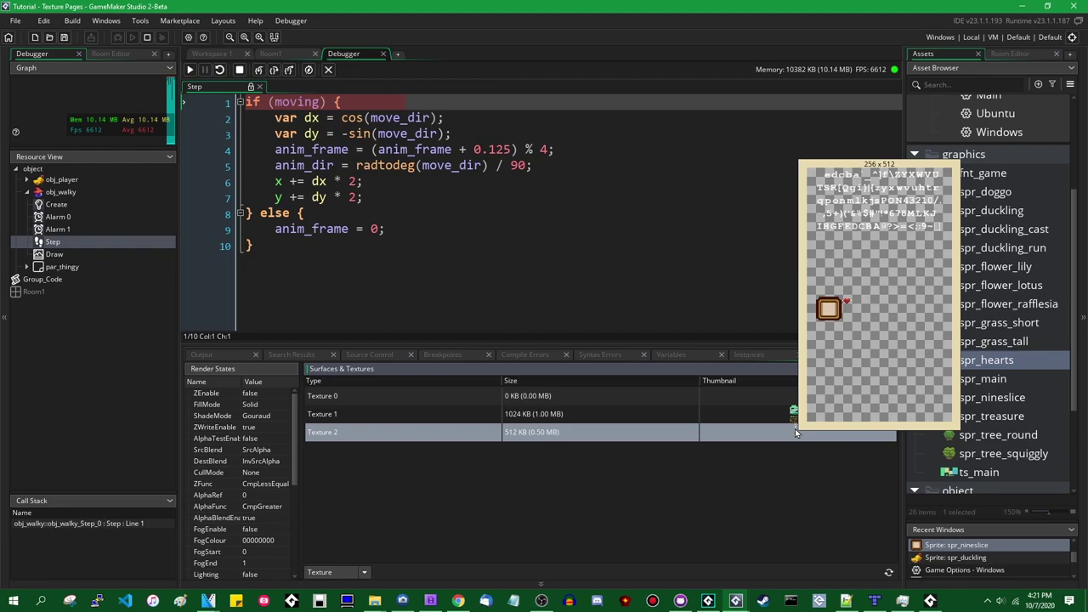
left_click(794, 417)
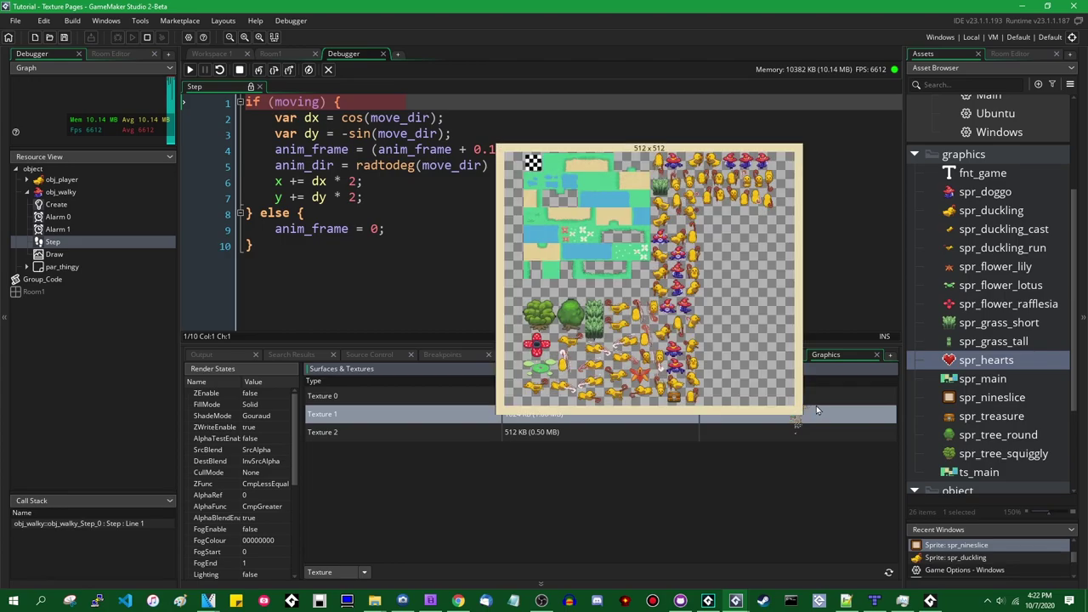
mouse_move(796, 430)
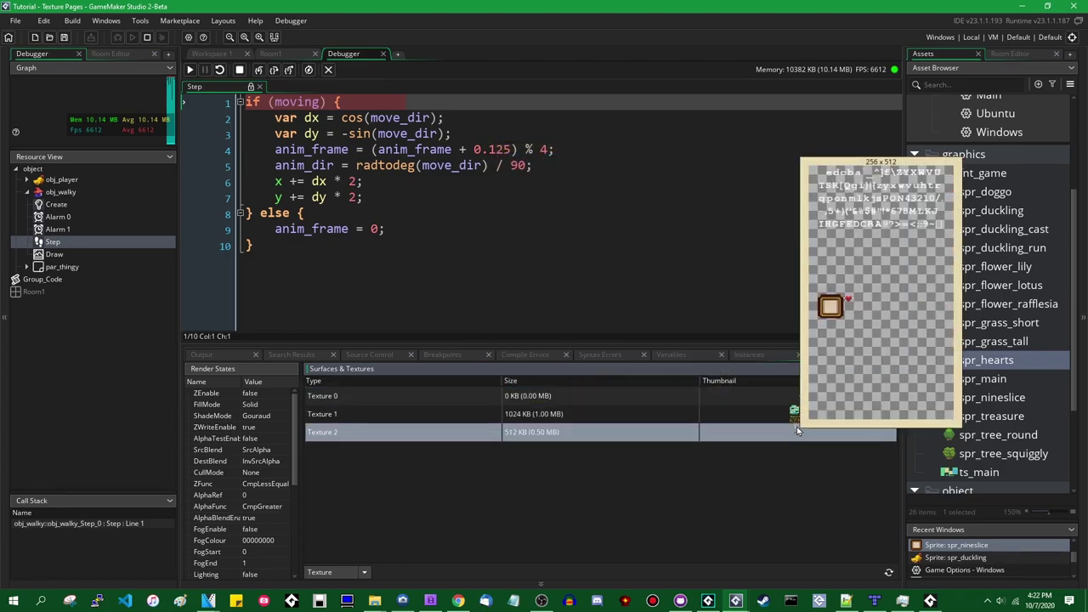
- Close the debugger and examine the GPU 0 performance in Task Manager
left_click(383, 54)
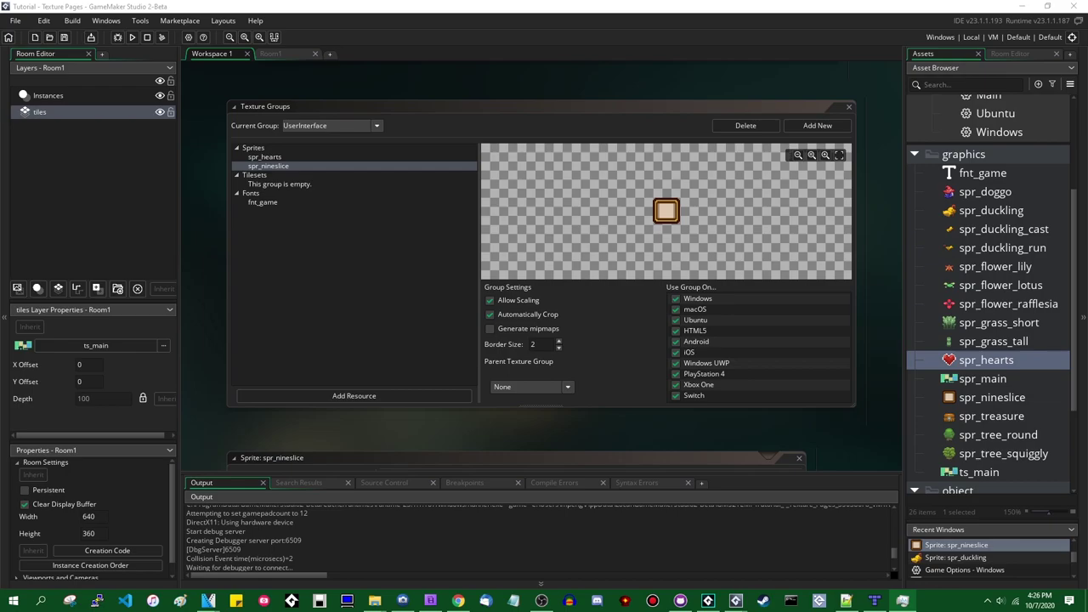
key("ctrl+shift+Escape")
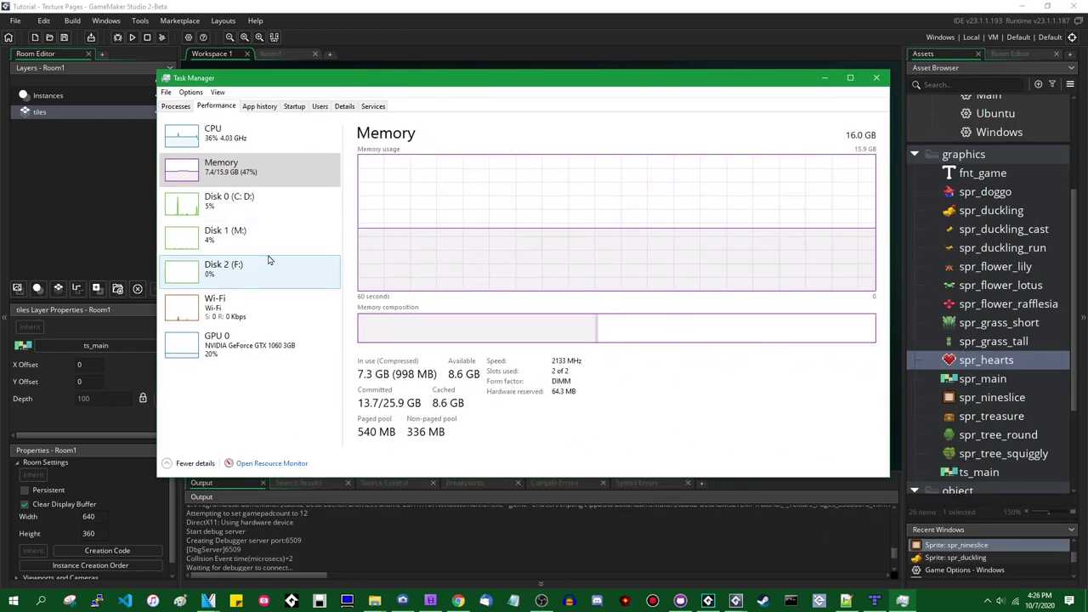
left_click(238, 350)
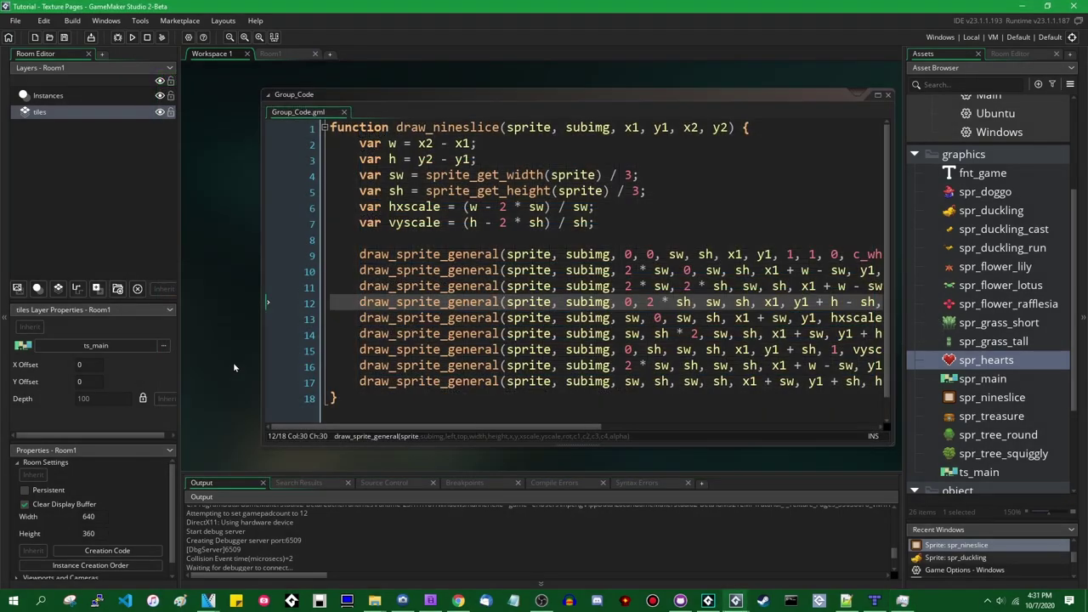
- Delete the UserInterface texture group and close the Texture Groups and spr_nineslice editors
scroll(229, 364, "down", 10)
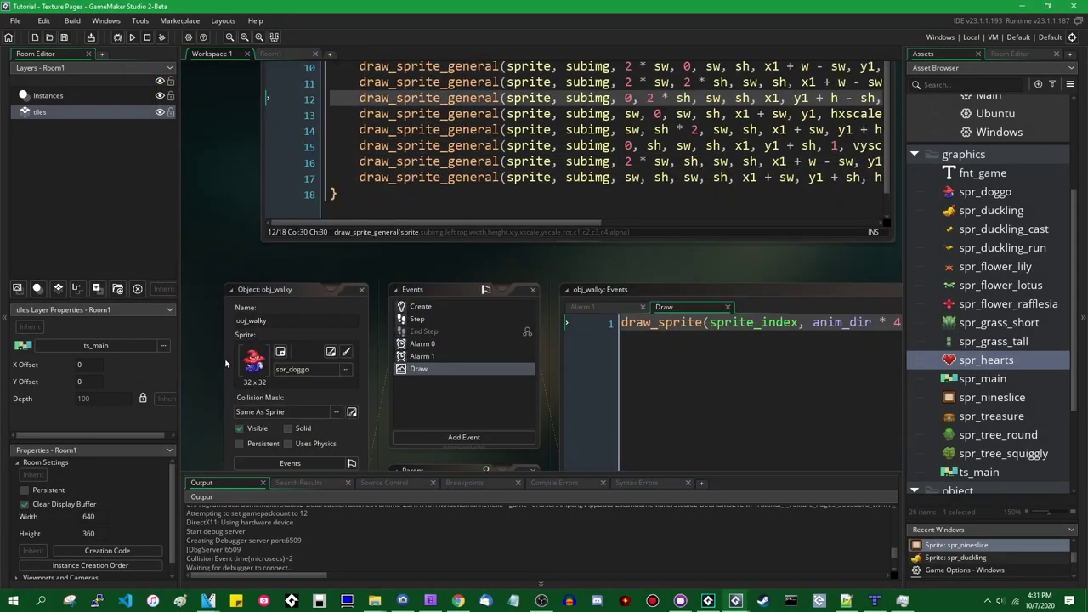
scroll(220, 363, "down", 12)
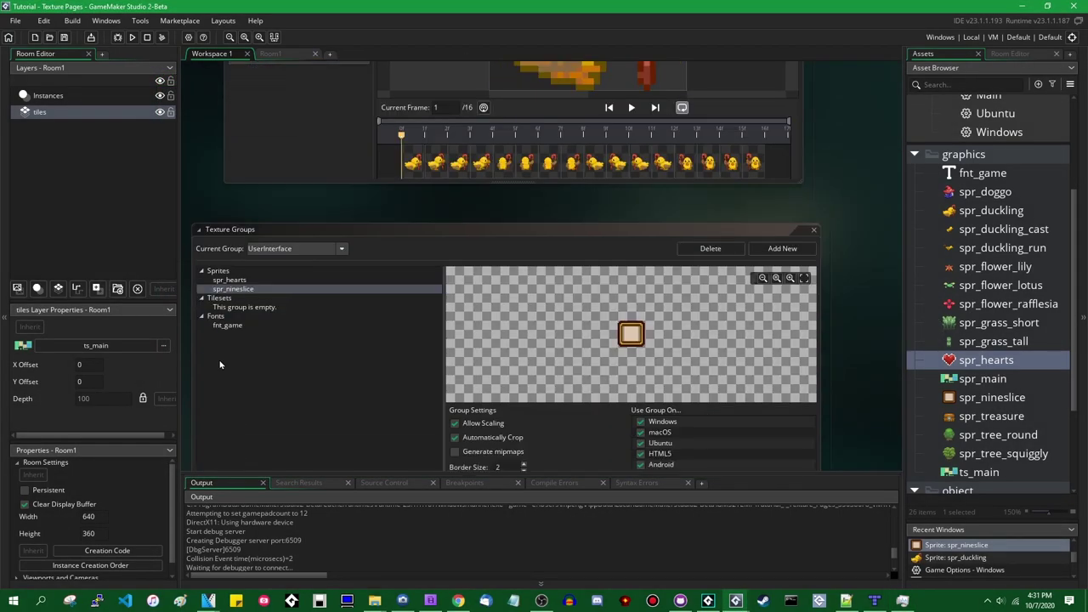
middle_click_drag(284, 329, 299, 321)
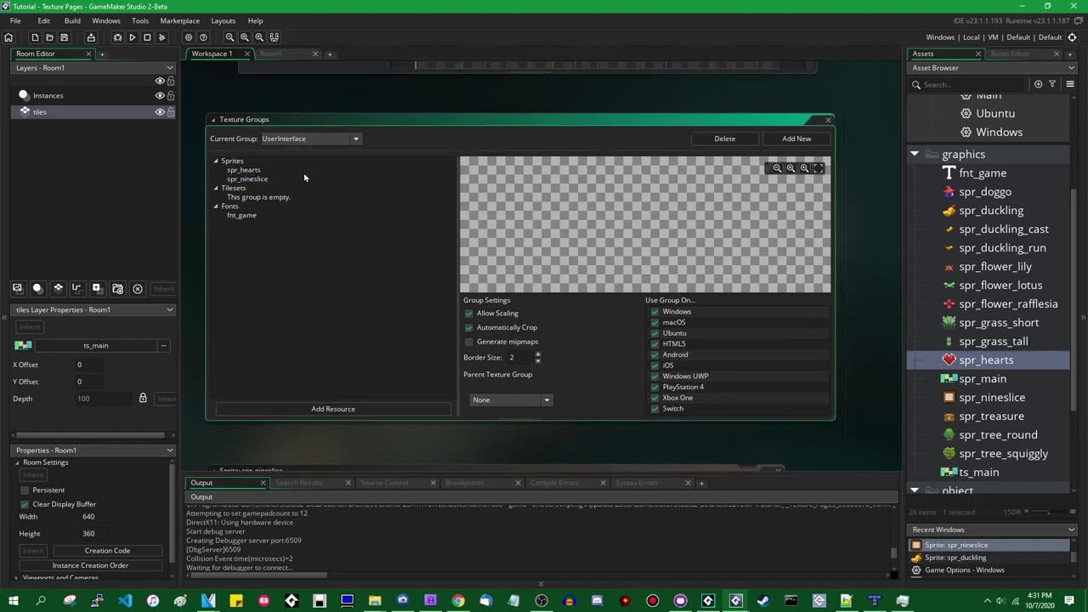
left_click(710, 142)
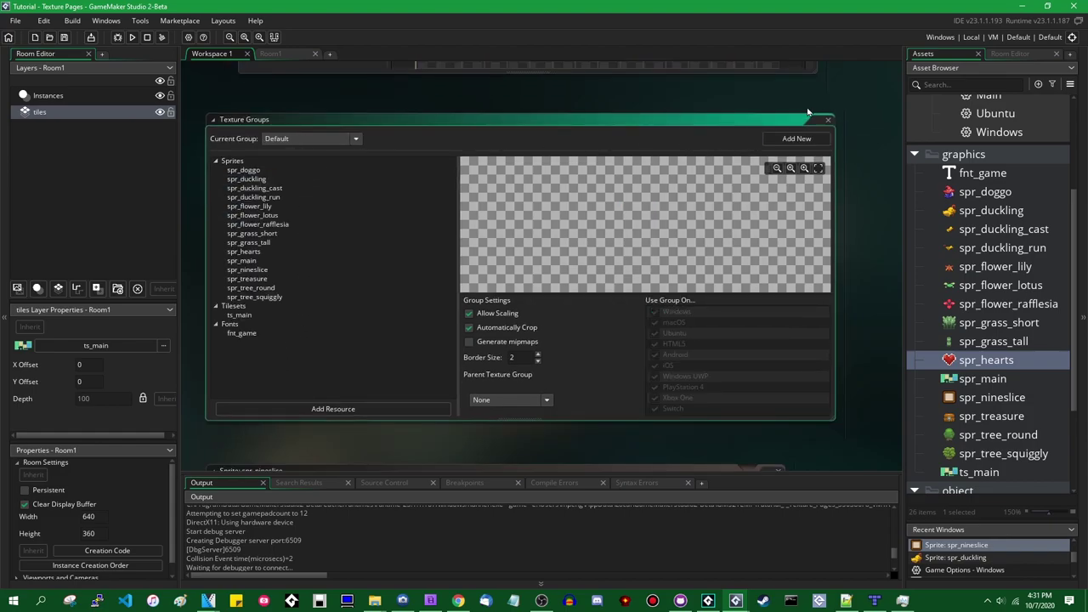
left_click(829, 121)
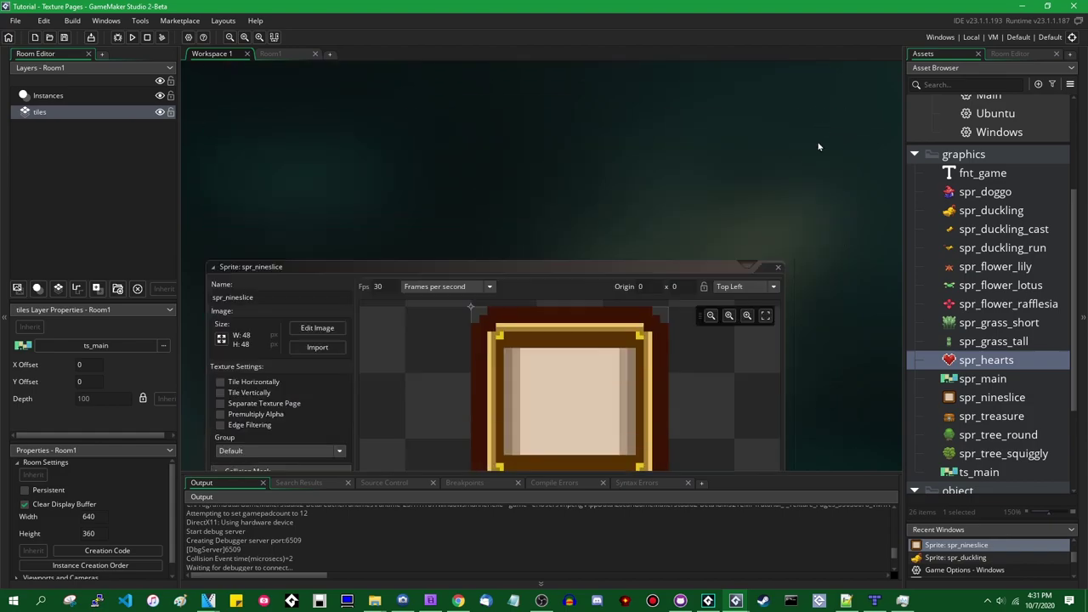
left_click(778, 269)
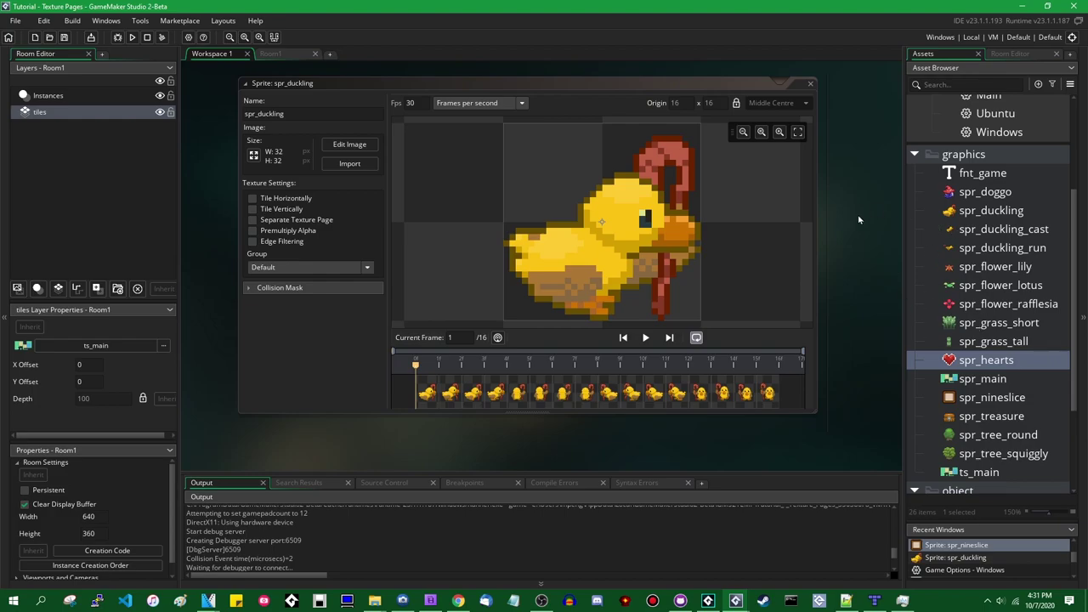
- Open the Create event code of obj_player for editing
scroll(858, 214, "up", 10)
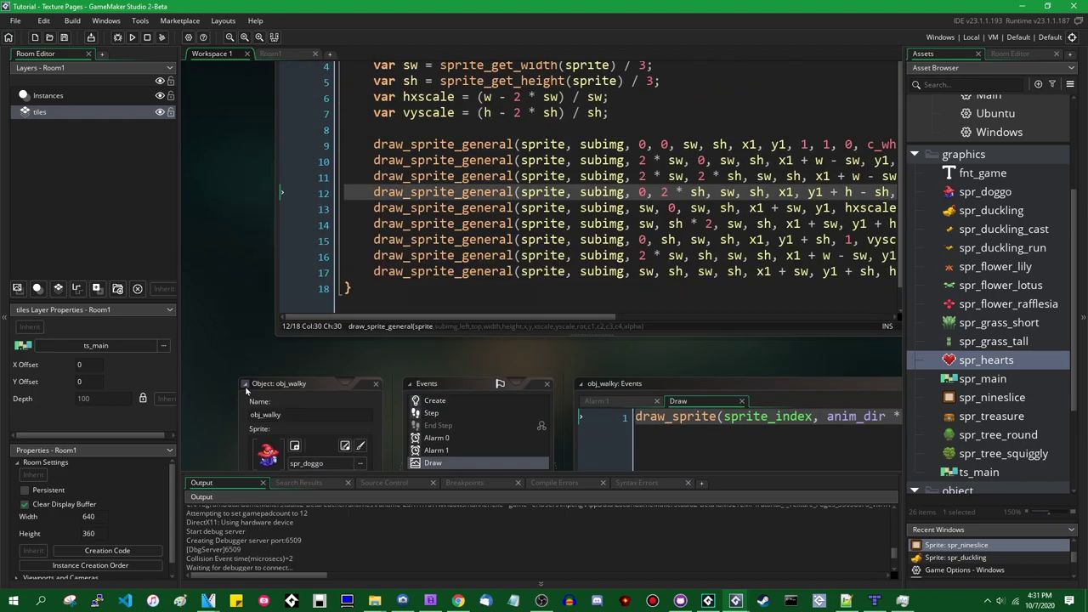
scroll(992, 350, "down", 3)
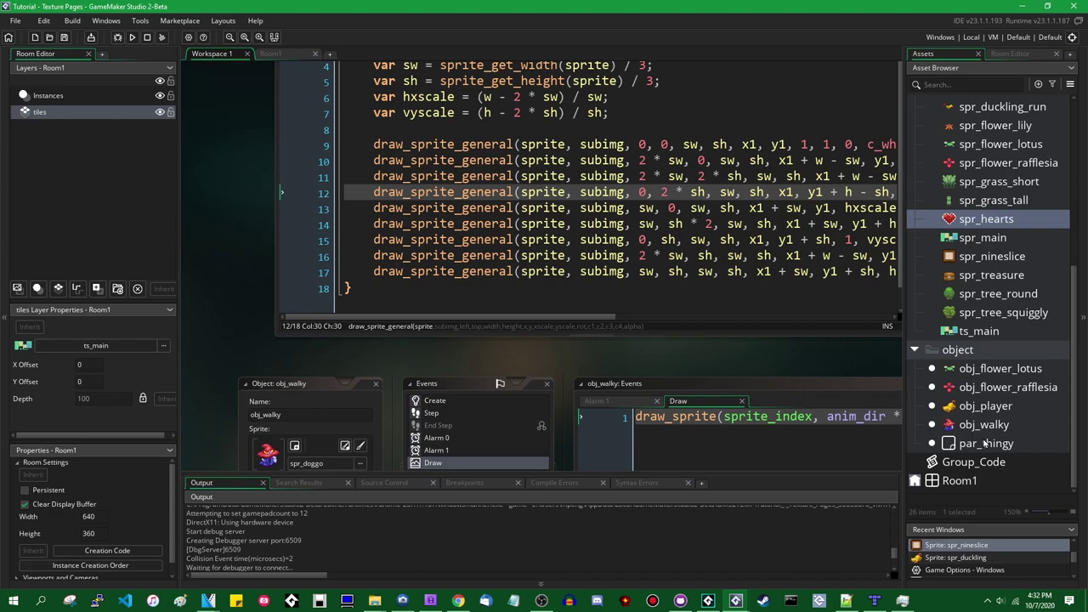
double_click(984, 406)
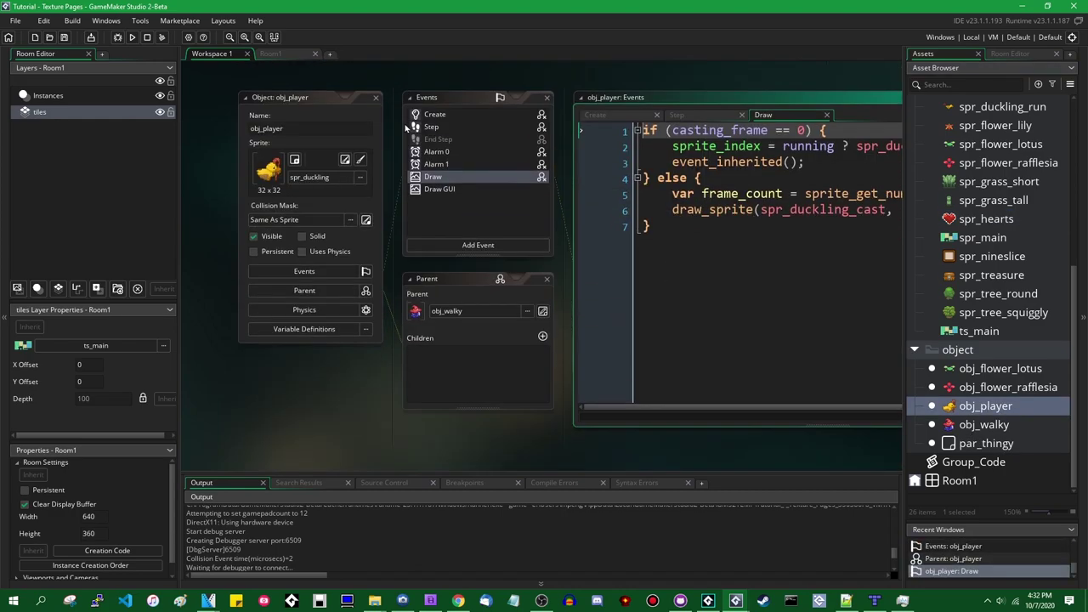
left_click(596, 114)
left_click(816, 132)
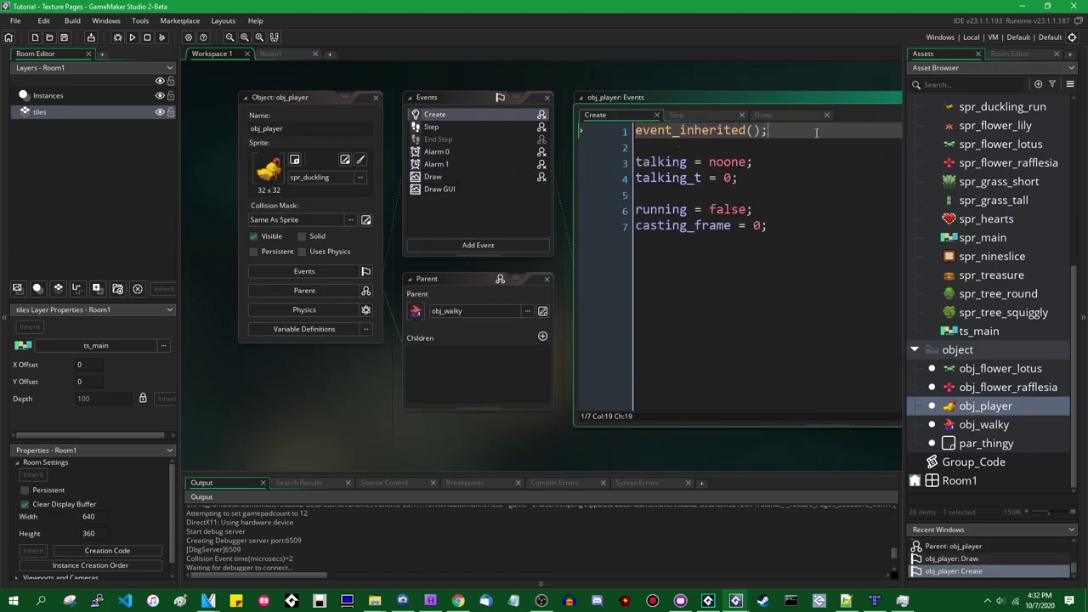
- Insert show_debug_overlay(true); above event_inherited() in obj_player's Create event and run the game
key("Home")
key("Return")
key("Return")
key("Up")
key("Up")
scroll(294, 423, "right", 5)
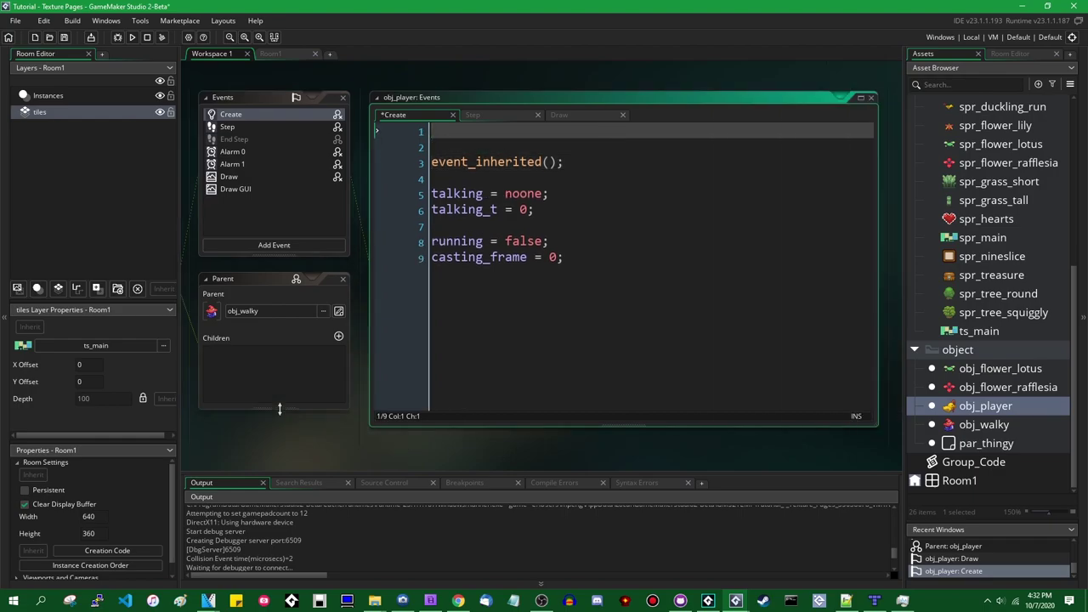
scroll(294, 422, "left", 2)
type("sho")
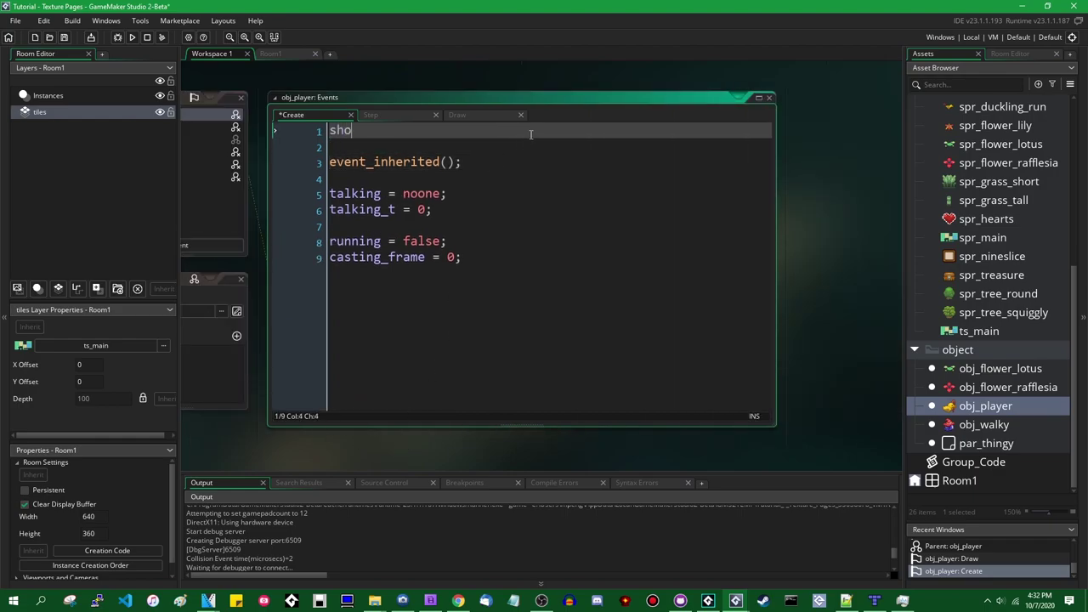
type("w_debug_overlay")
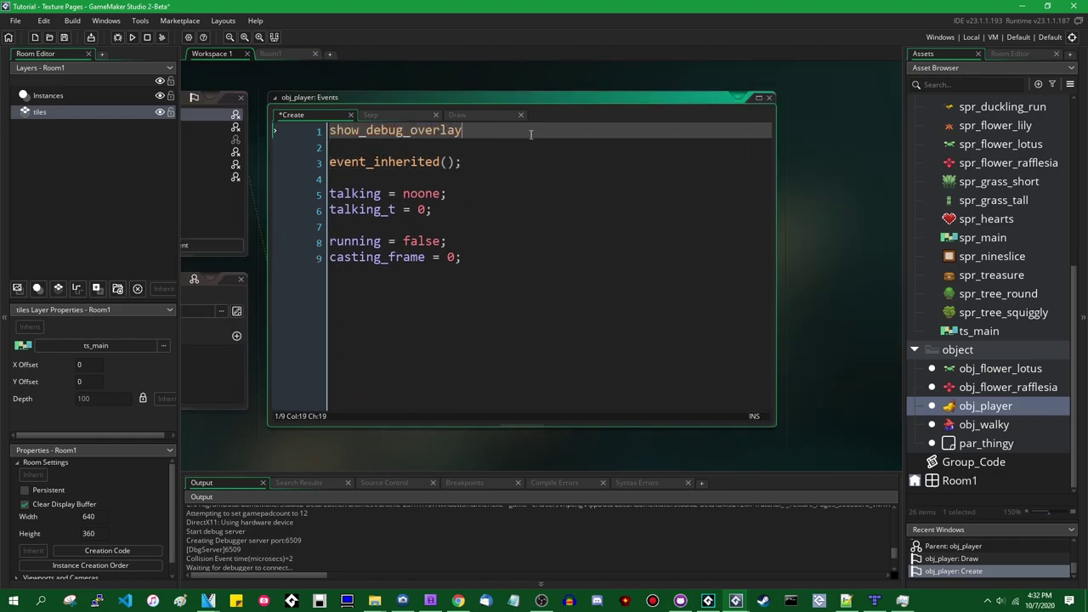
type("(true);")
key("F5")
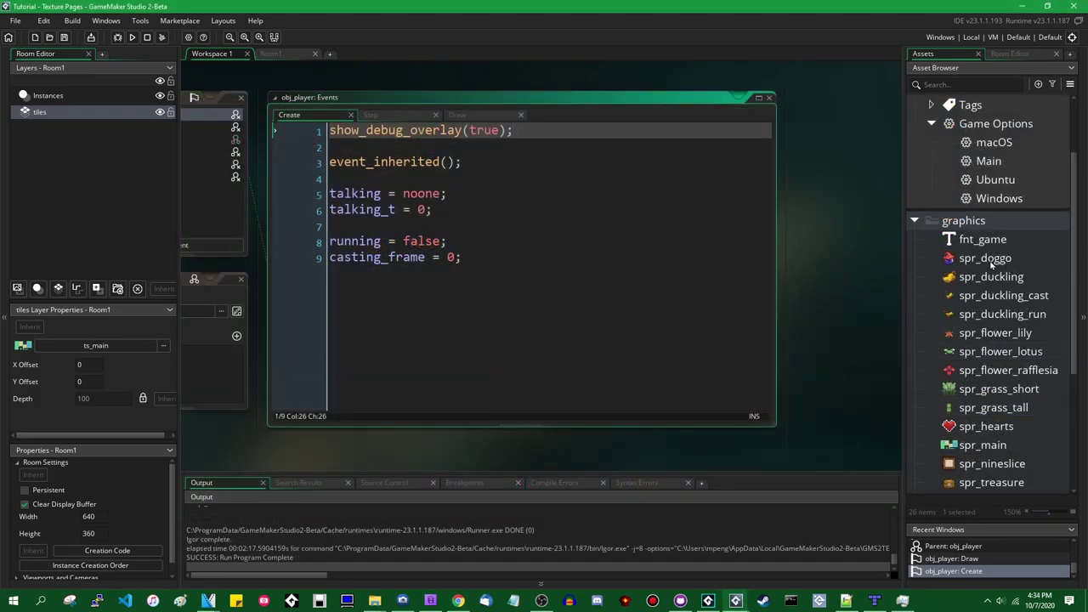
- Enable Separate Texture Page for the sprites spr_doggo, spr_duckling and spr_duckling_cast
double_click(985, 258)
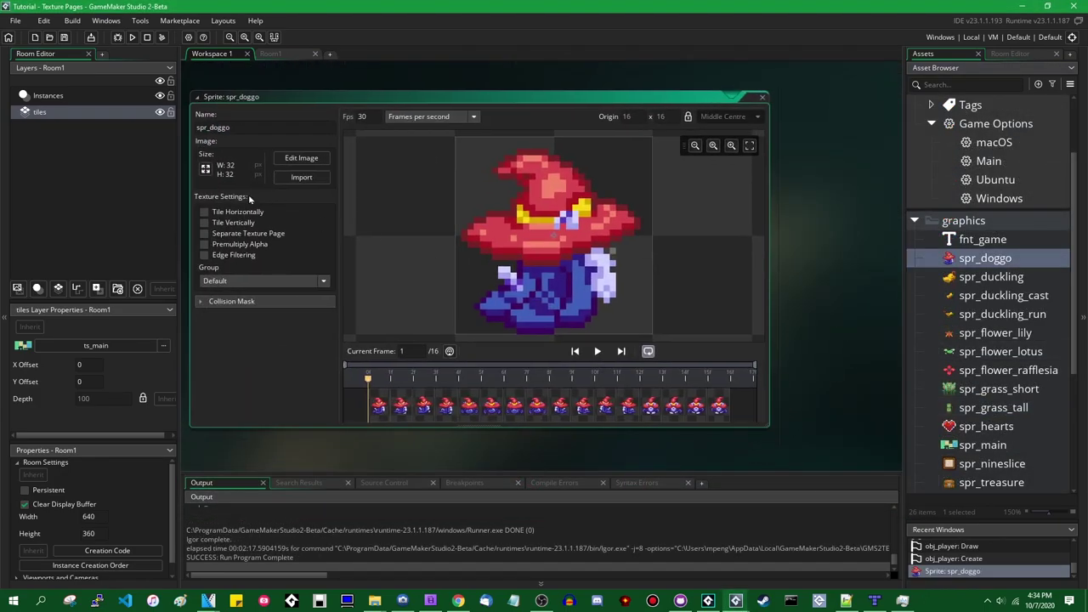
left_click(211, 236)
double_click(985, 277)
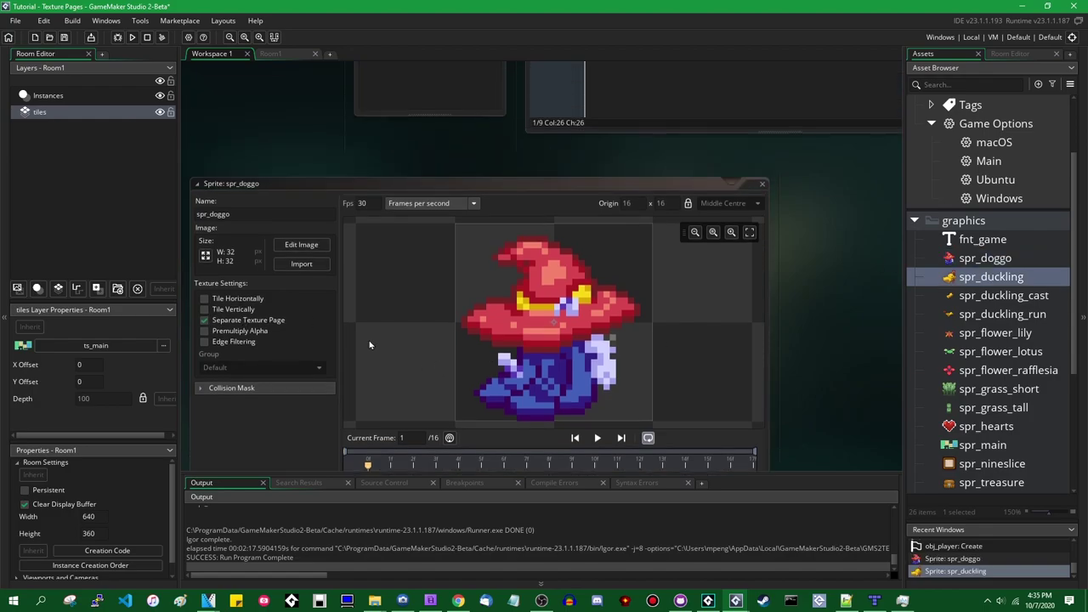
double_click(977, 295)
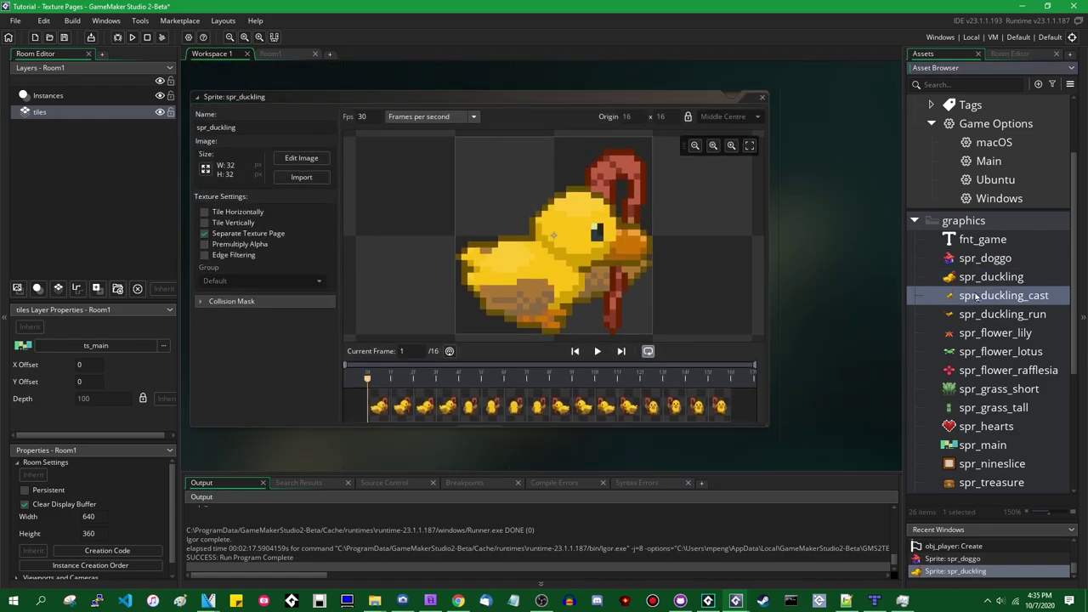
left_click(205, 233)
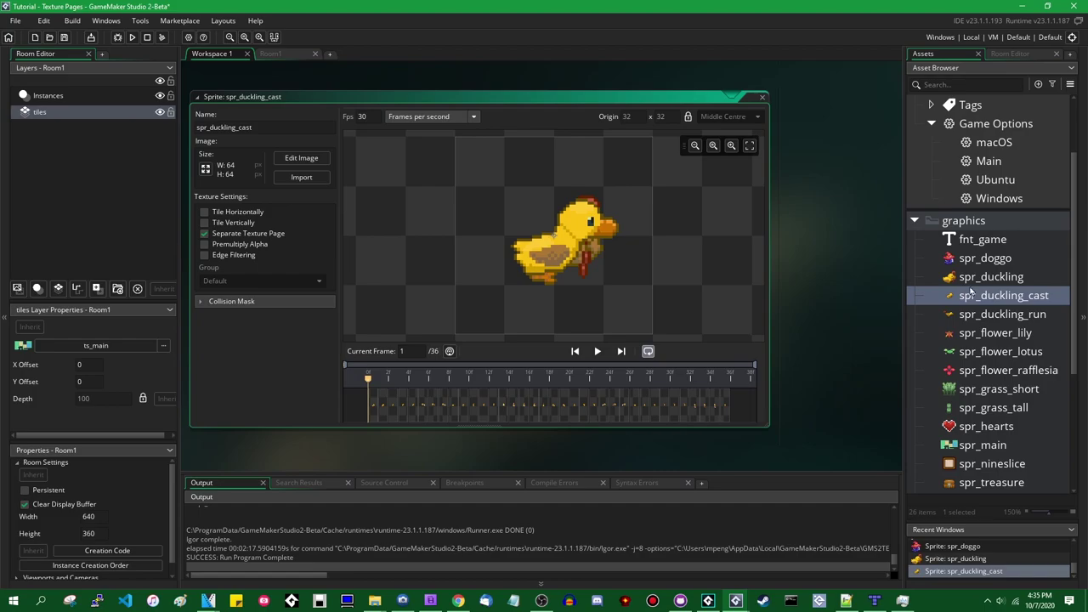
- Enable Separate Texture Page for spr_duckling_run, spr_flower_rafflesia and spr_hearts, and save and run the project
double_click(997, 314)
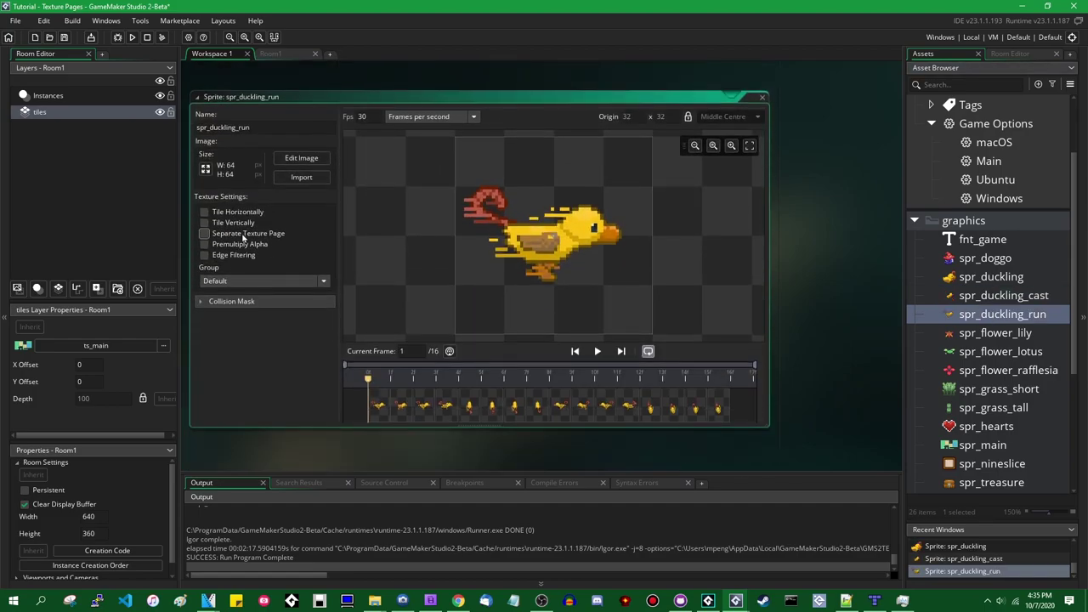
double_click(1006, 370)
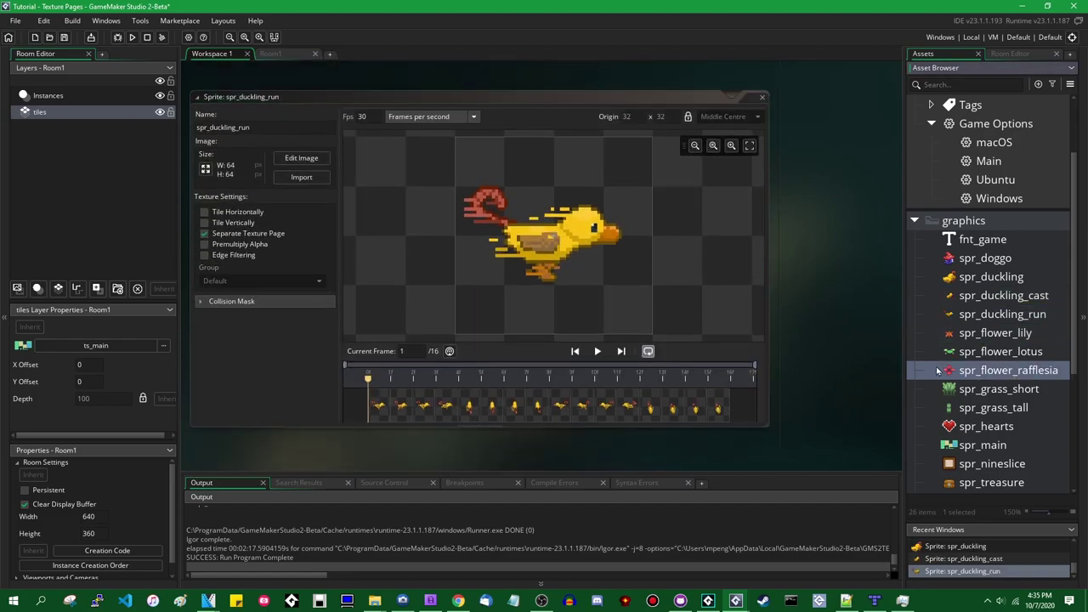
left_click(256, 233)
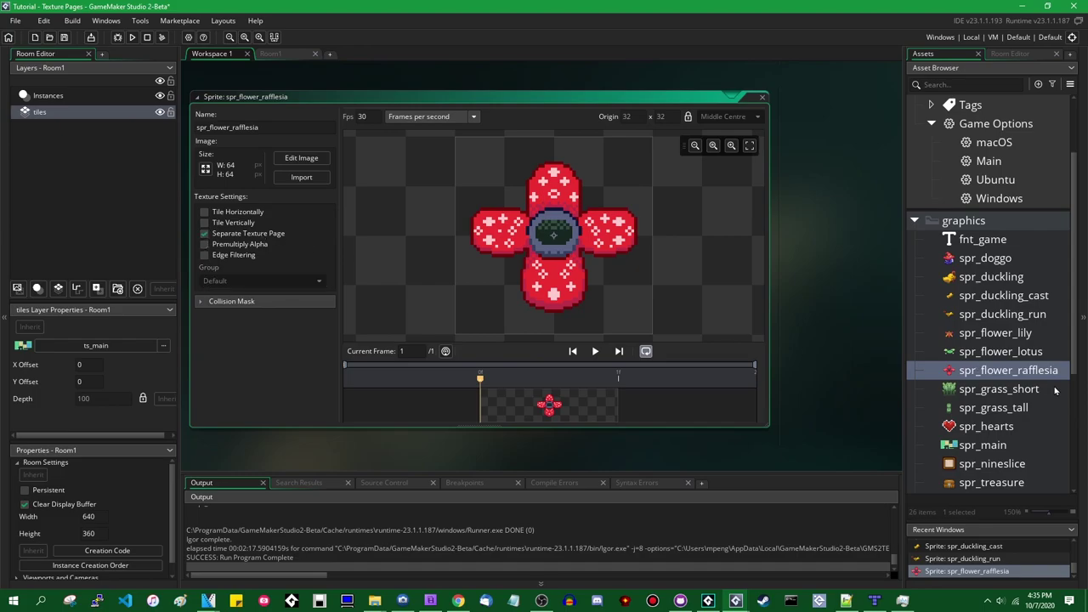
scroll(1056, 389, "down", 2)
double_click(982, 382)
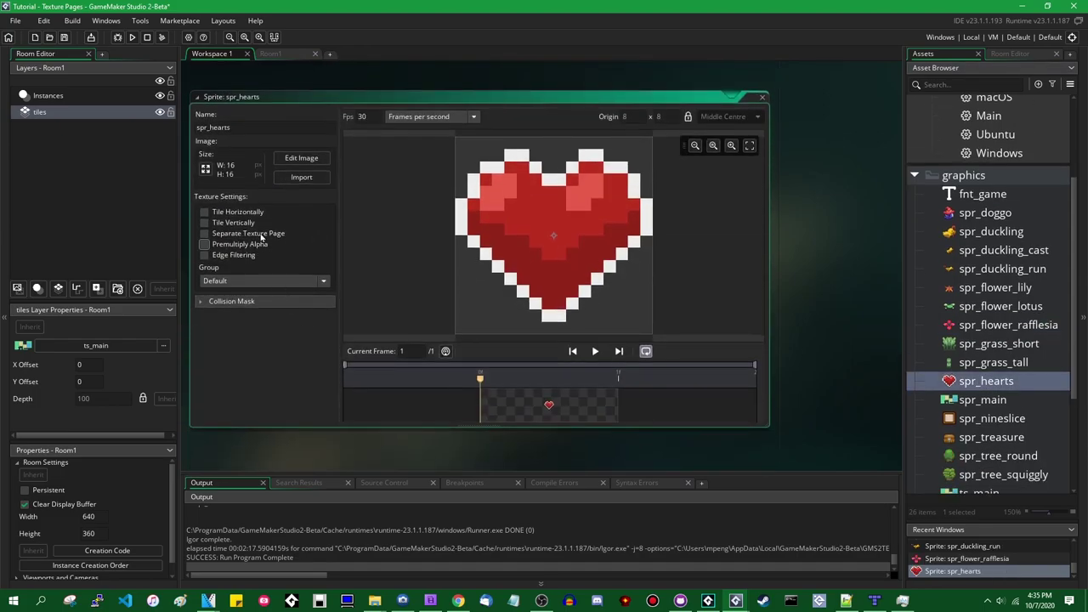
left_click(261, 236)
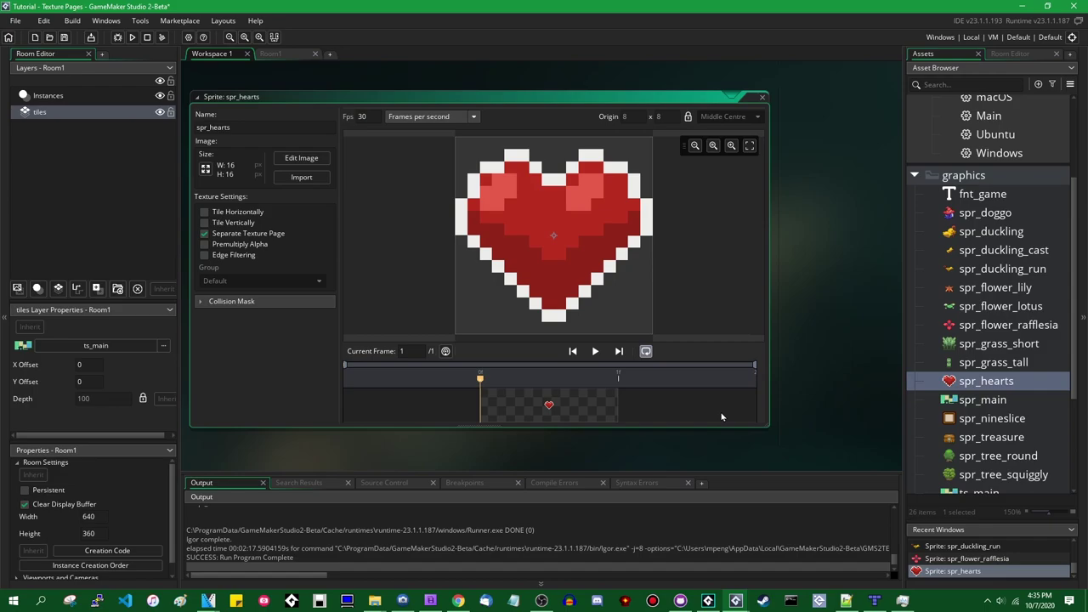
key("ctrl+s")
left_click(132, 37)
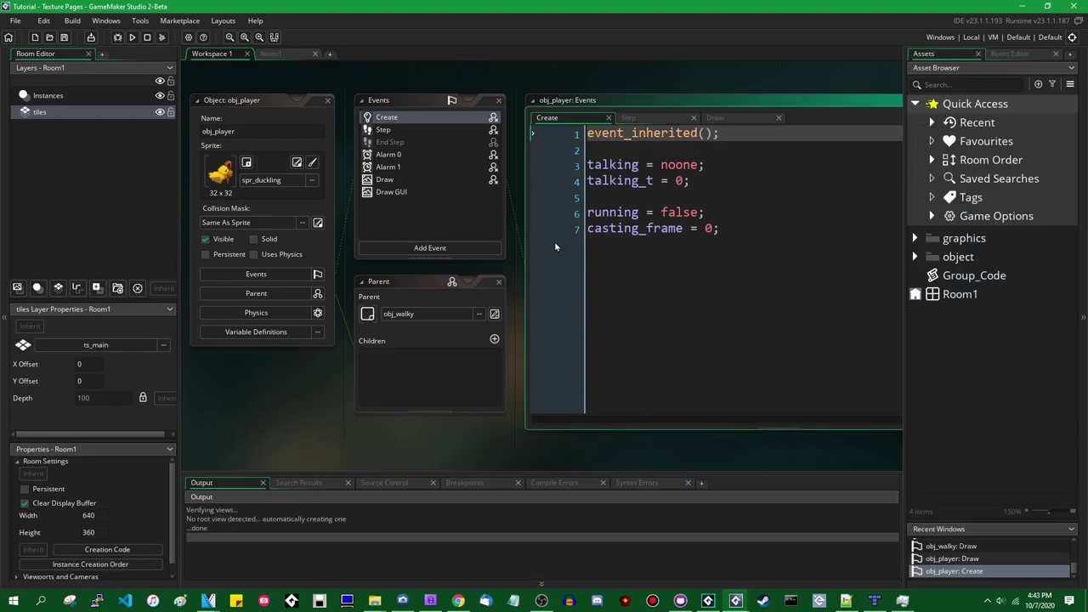
- Open the fnt_game font in a widened editor and examine the Font Range options for adding characters
left_click(915, 239)
double_click(968, 257)
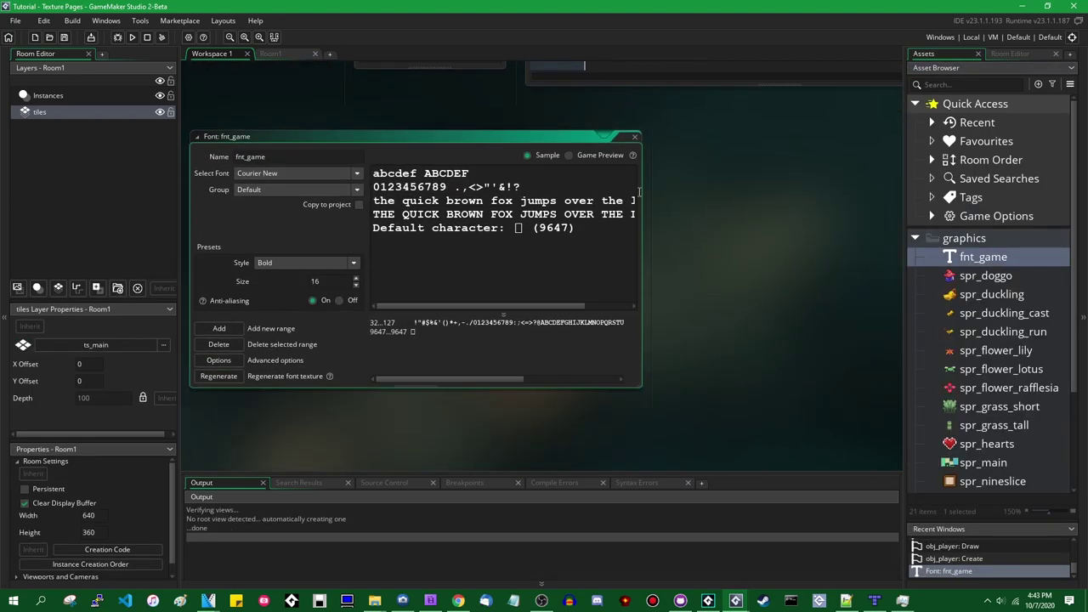
left_click_drag(642, 193, 788, 248)
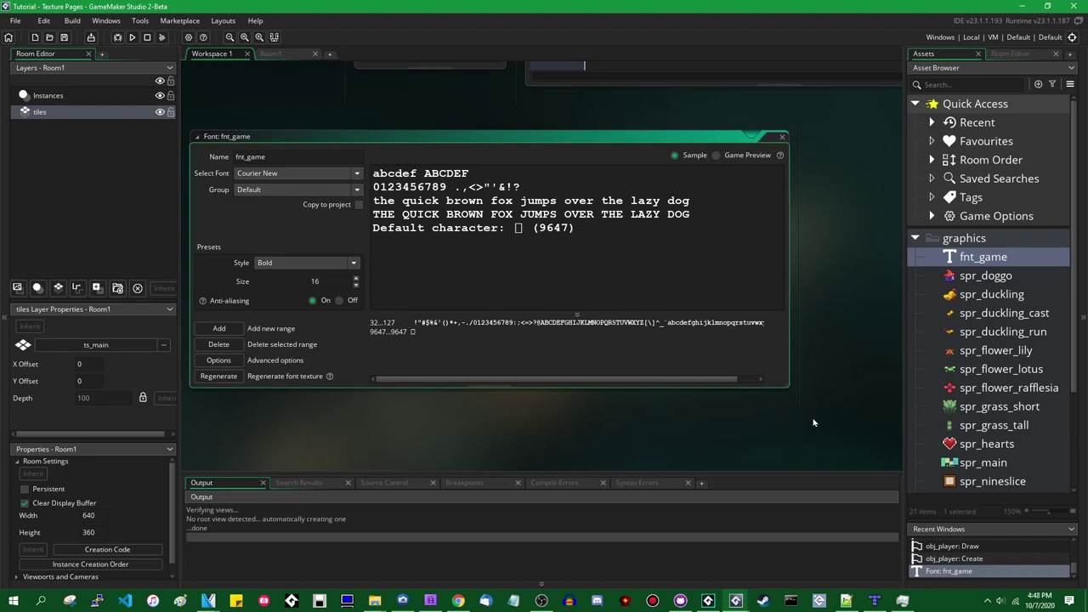
left_click(218, 328)
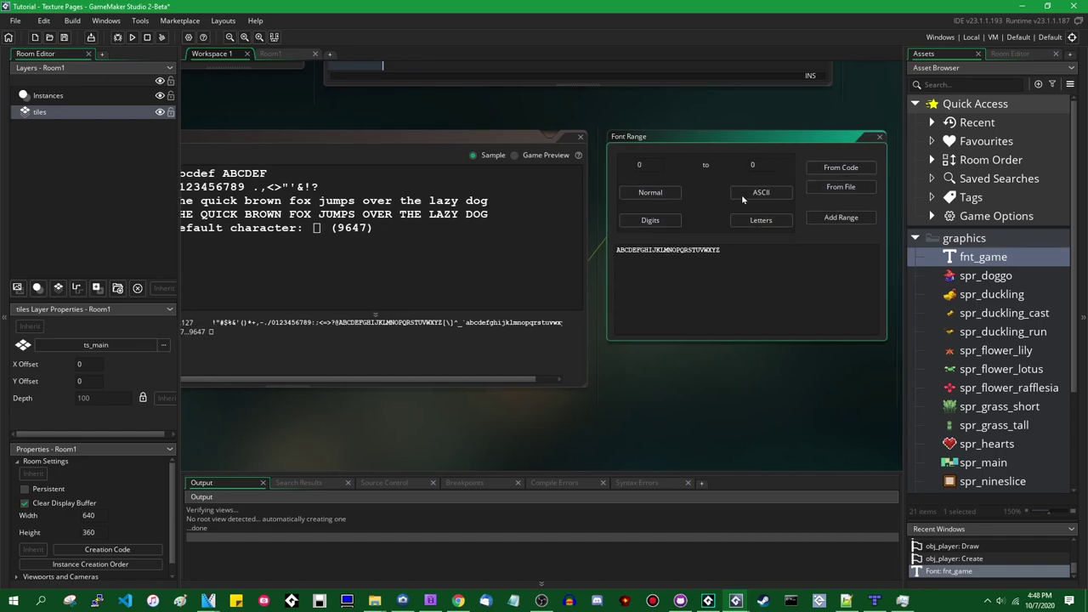
left_click(879, 139)
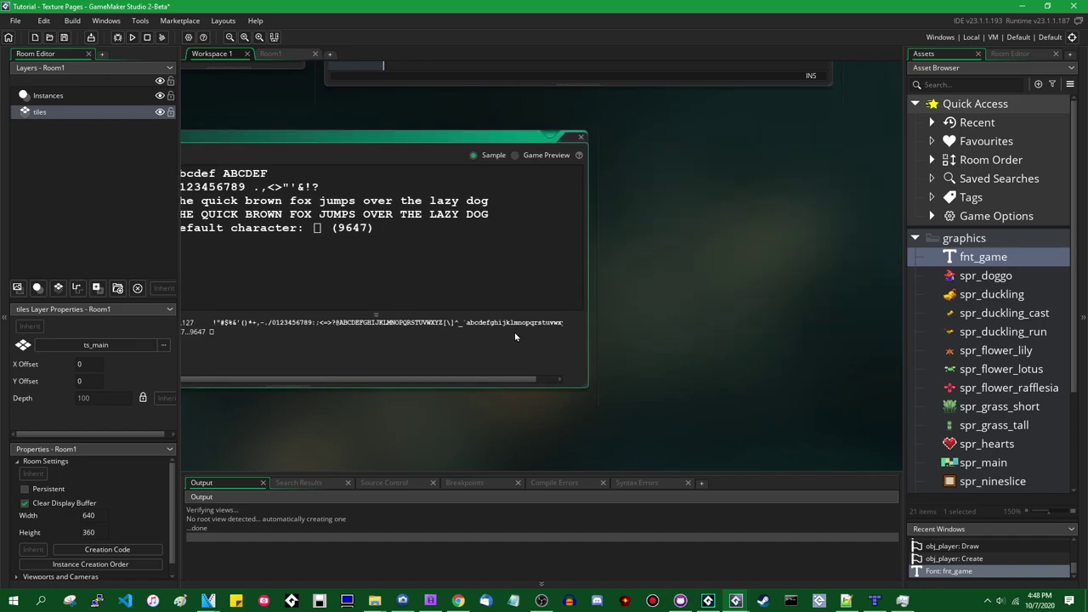
left_click(196, 136)
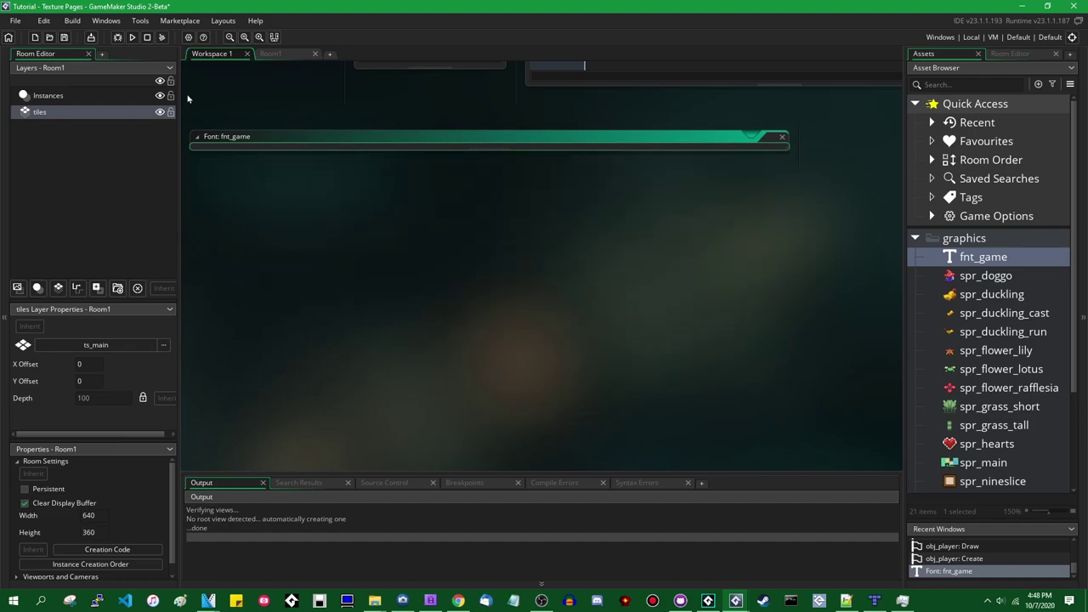
- Open an enlarged Texture Groups editor and switch Allow Scaling off and back on for the Default group
left_click(139, 21)
left_click(151, 34)
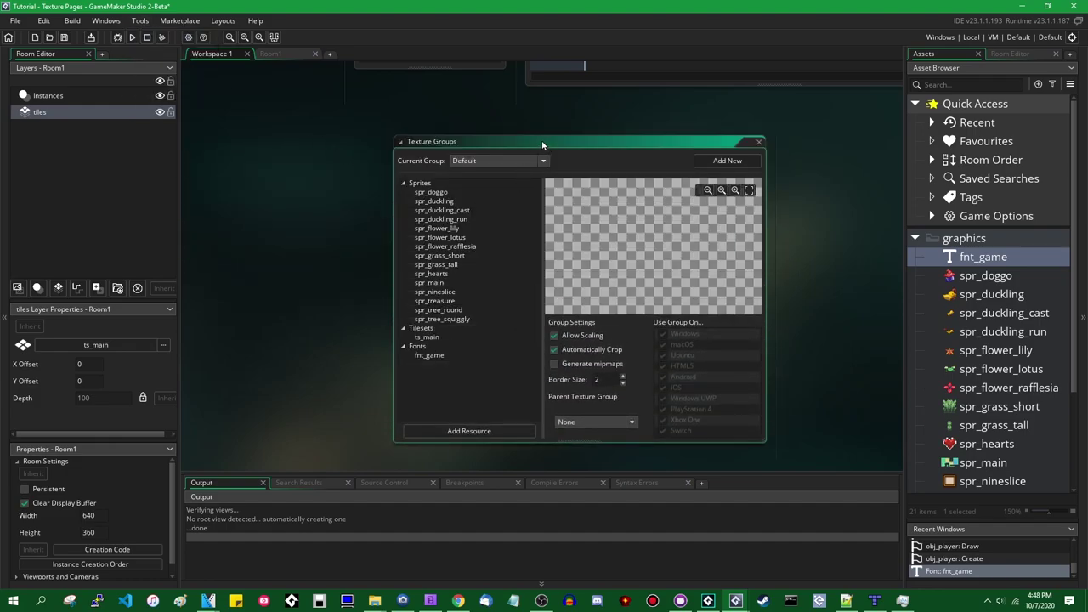
left_click_drag(608, 193, 871, 190)
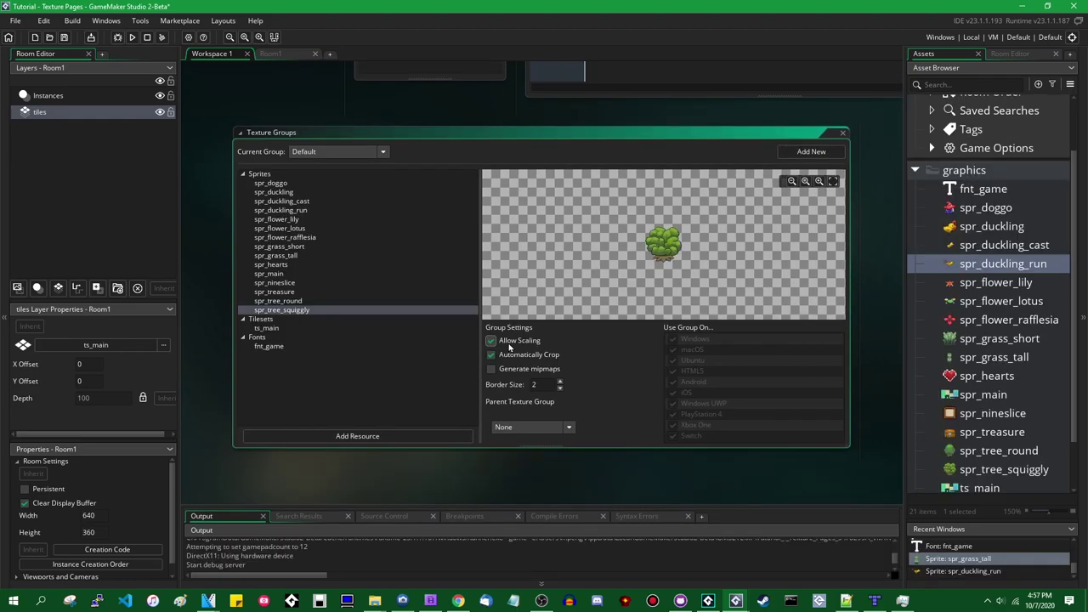
left_click(490, 340)
left_click(490, 340)
- Look at the empty space around the artwork in spr_duckling_run and return to the Texture Groups editor
left_click(983, 266)
double_click(982, 267)
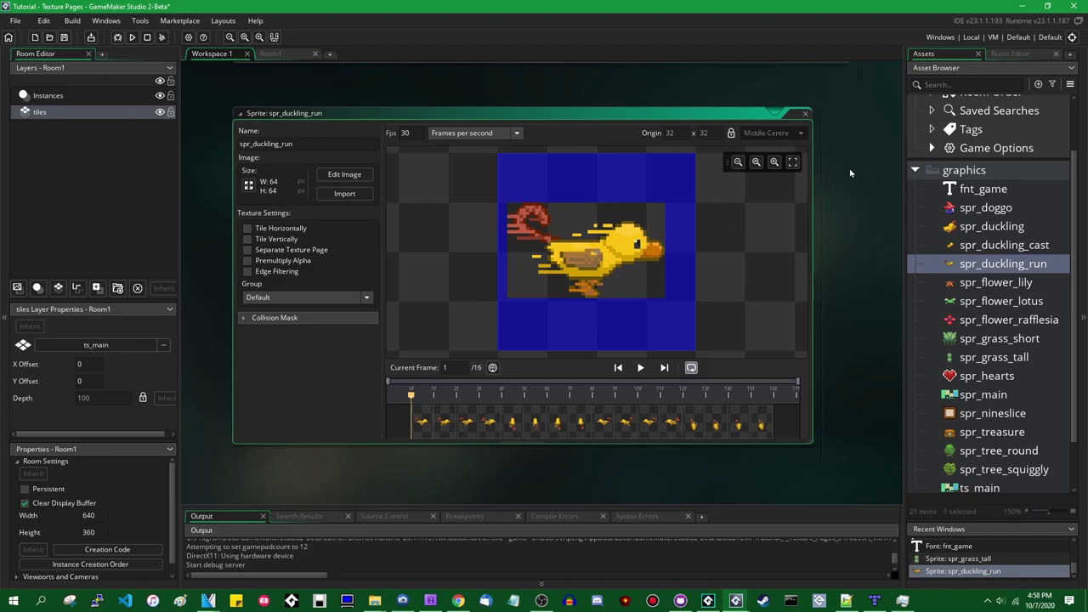
double_click(795, 116)
key("ctrl+shift+t")
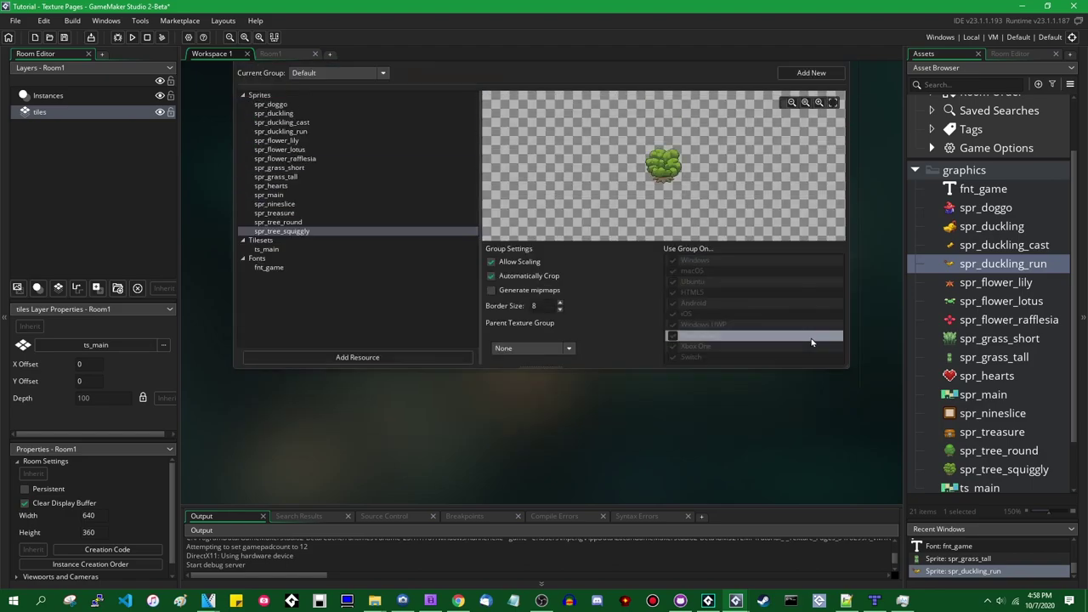
- Run and pause the game in the debugger, inspect the refreshed Texture 1 page, and close the debugger
left_click(132, 37)
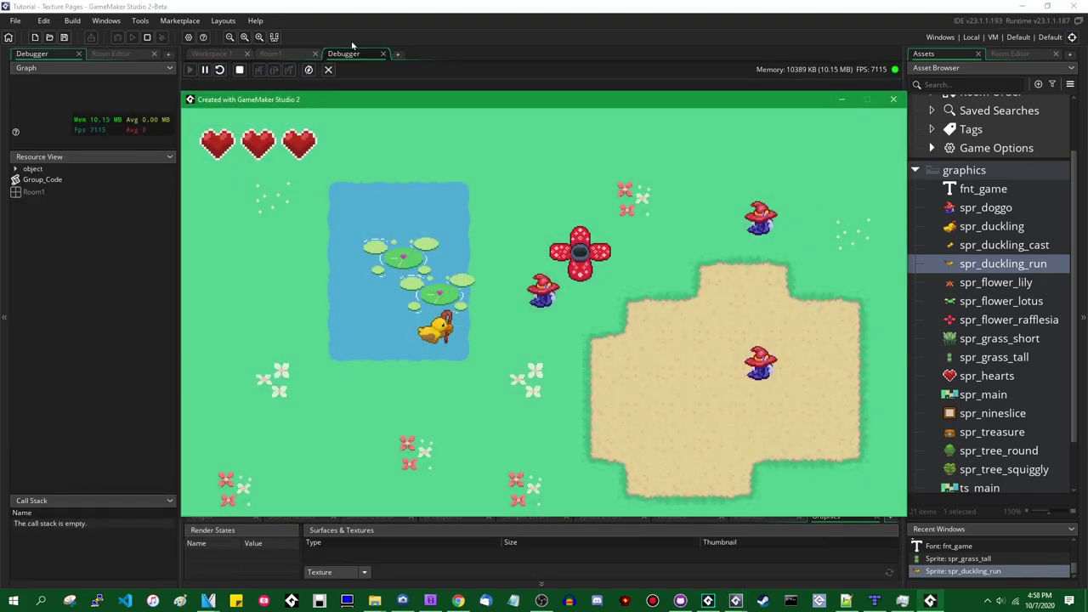
left_click(210, 84)
left_click(204, 70)
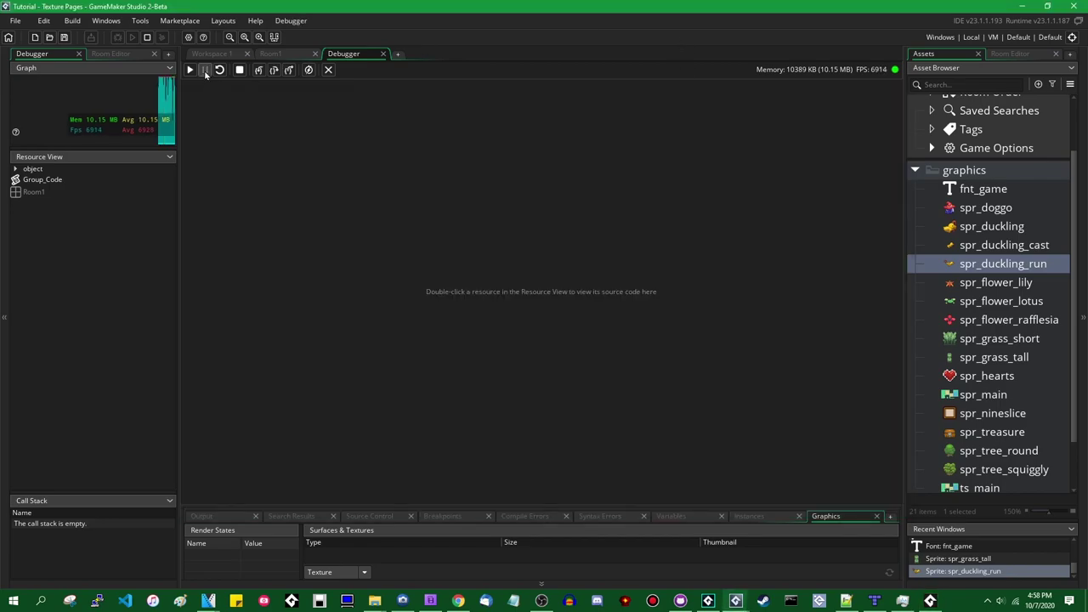
left_click_drag(557, 382, 556, 347)
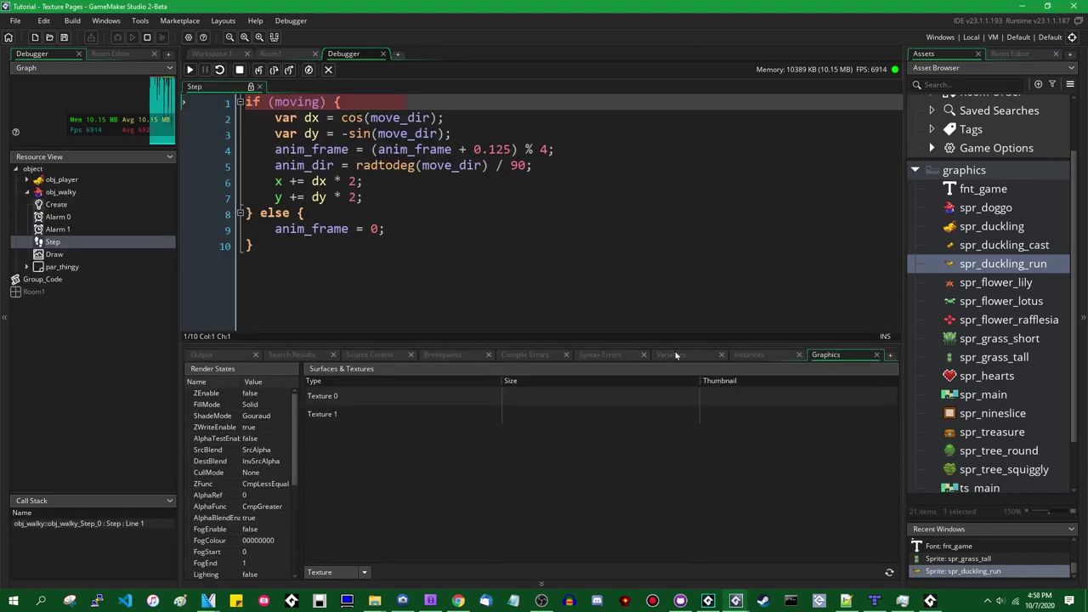
left_click(889, 572)
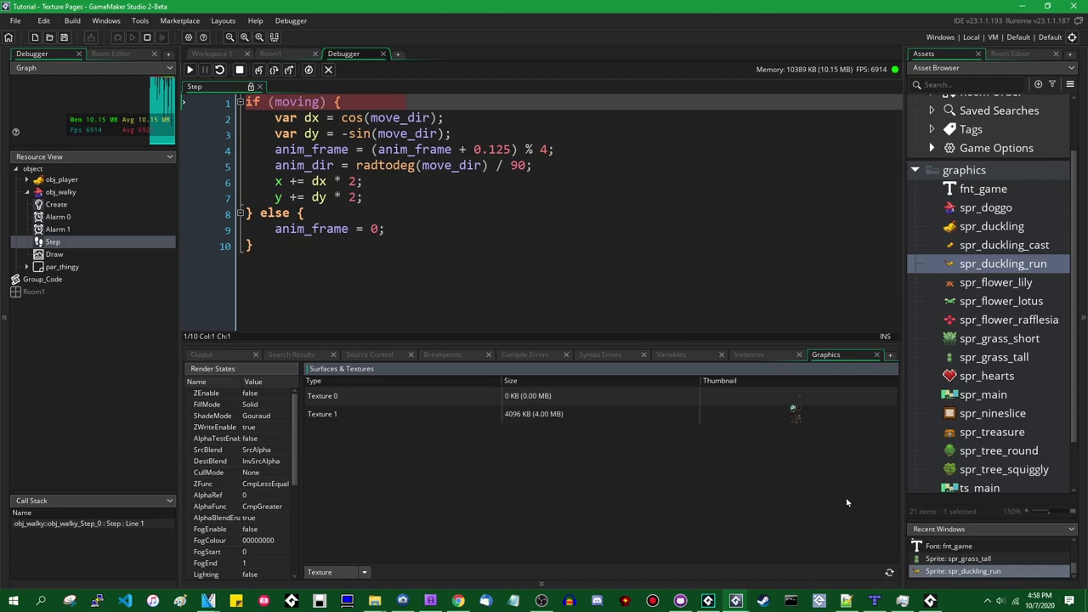
left_click(794, 414)
mouse_move(798, 416)
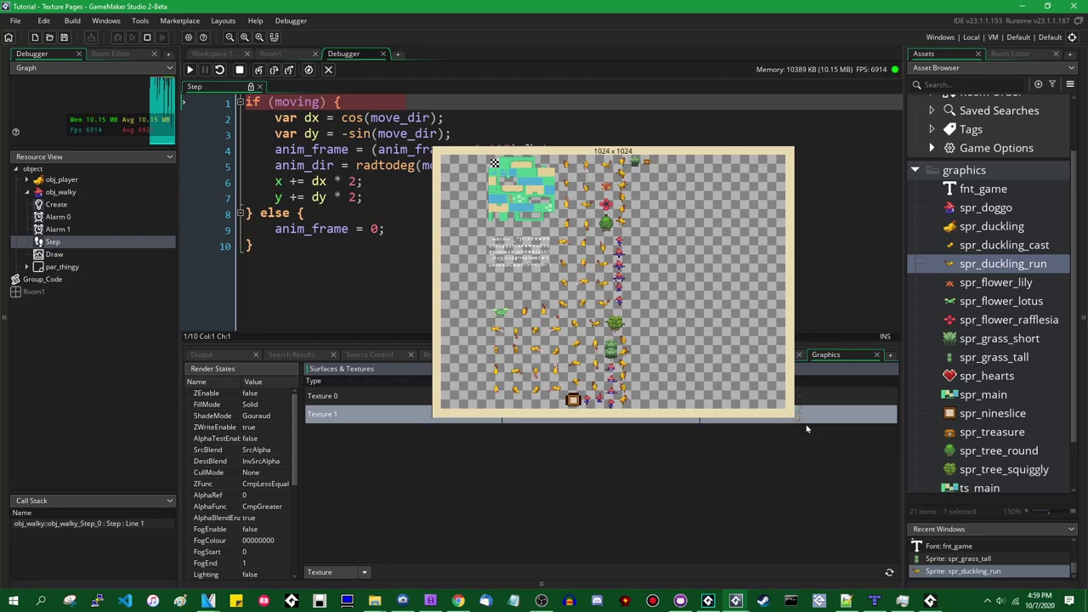
left_click(383, 54)
- Turn on Automatically Crop for the Default texture group and set its Border Size to 2
scroll(680, 255, "down", 2)
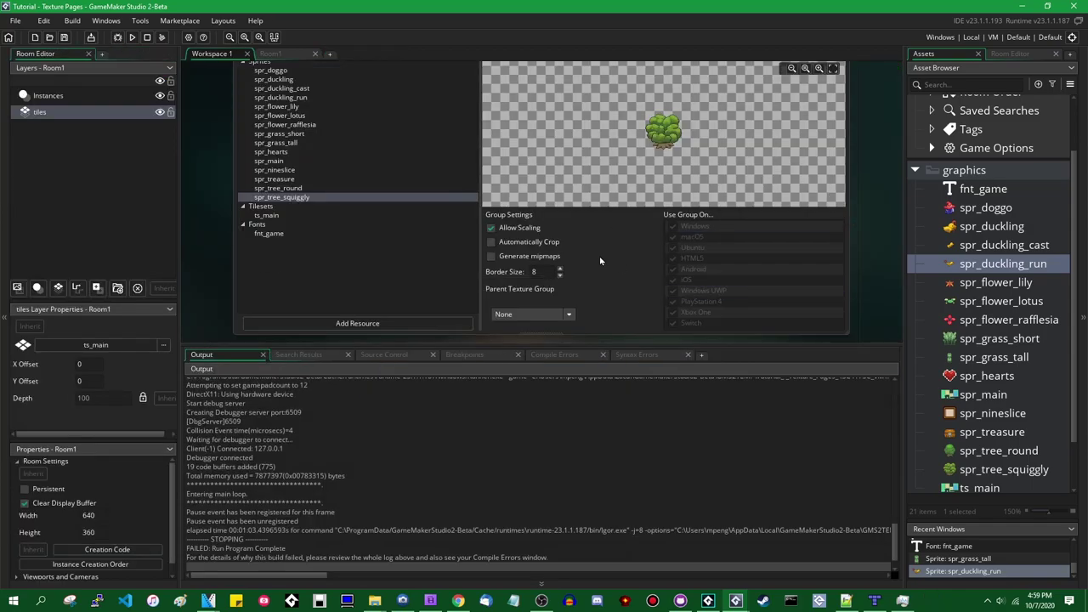
left_click(491, 243)
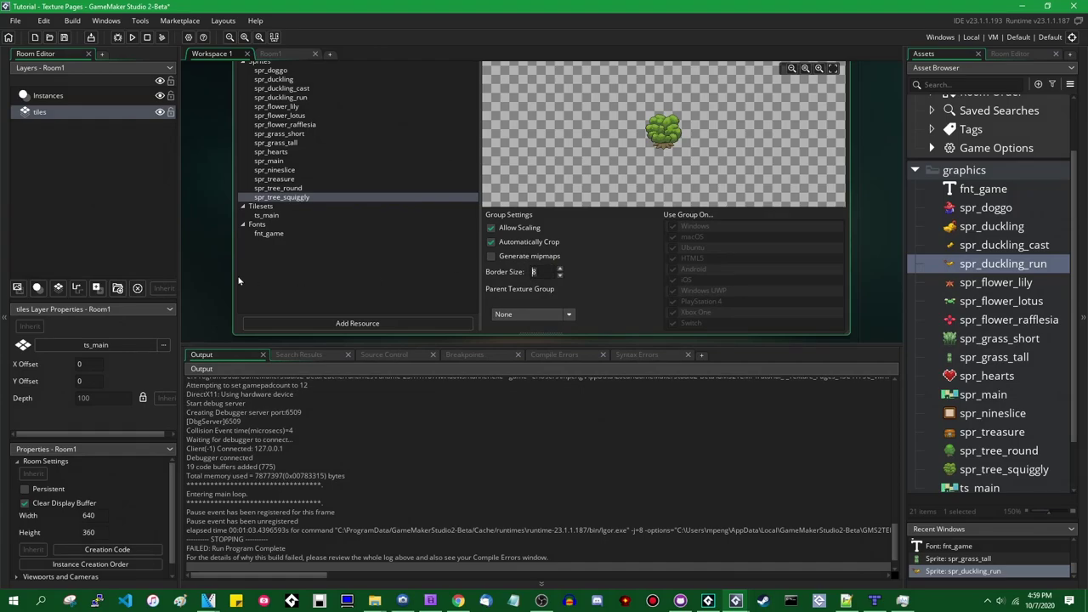
type("2")
left_click(490, 241)
key("BackSpace")
type("8")
left_click(534, 244)
key("BackSpace")
type("2")
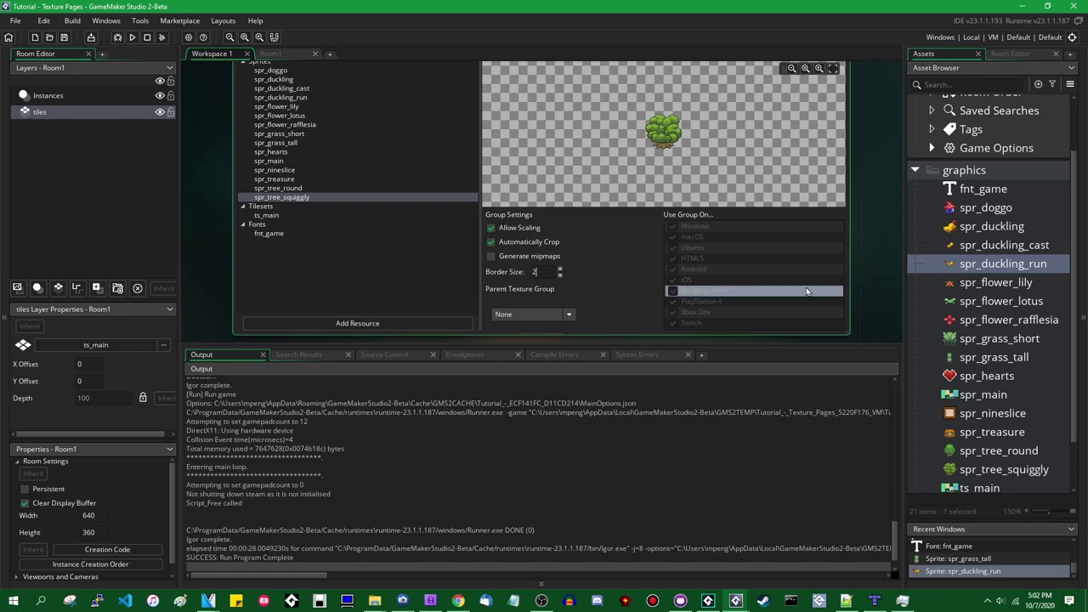
- Look at the Parent Texture Group choices for the Default group and close the Texture Groups editor
left_click(548, 315)
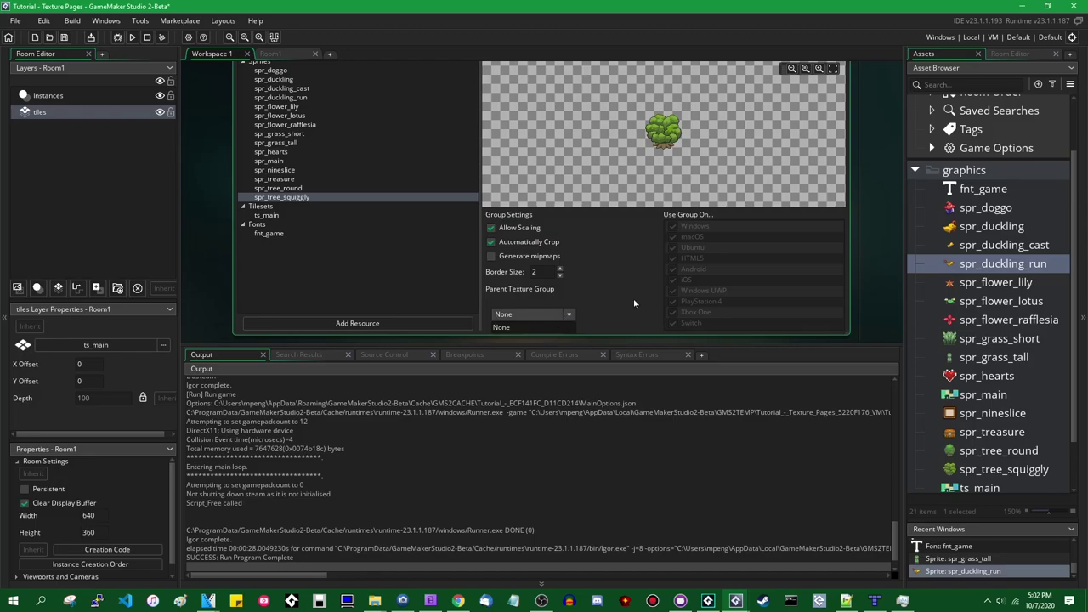
left_click(621, 281)
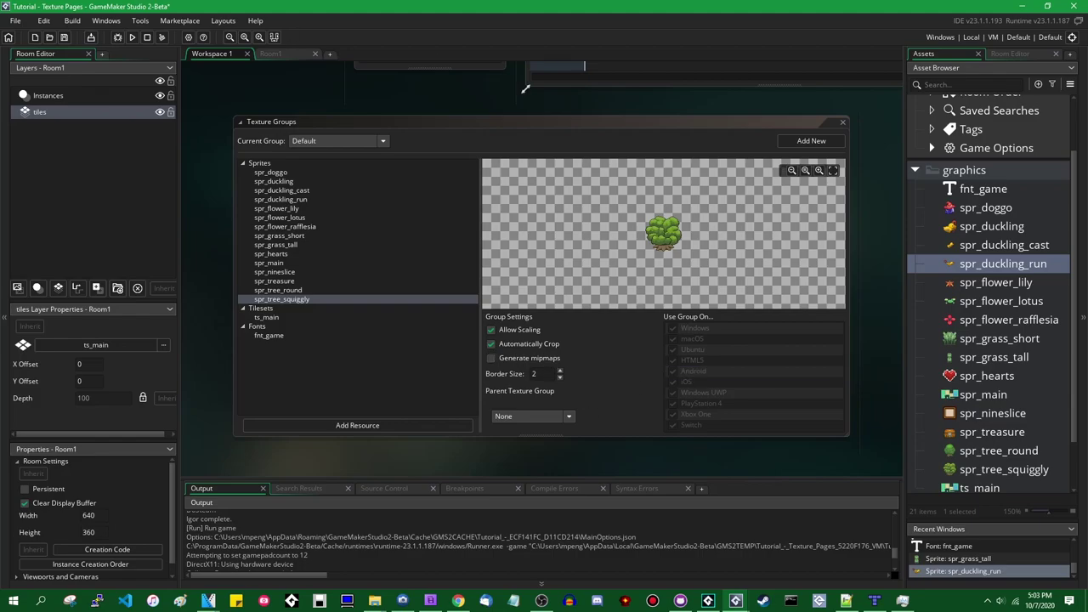
mouse_move(550, 123)
left_mouse_down()
mouse_move(585, 175)
mouse_move(573, 119)
mouse_move(542, 131)
left_mouse_up()
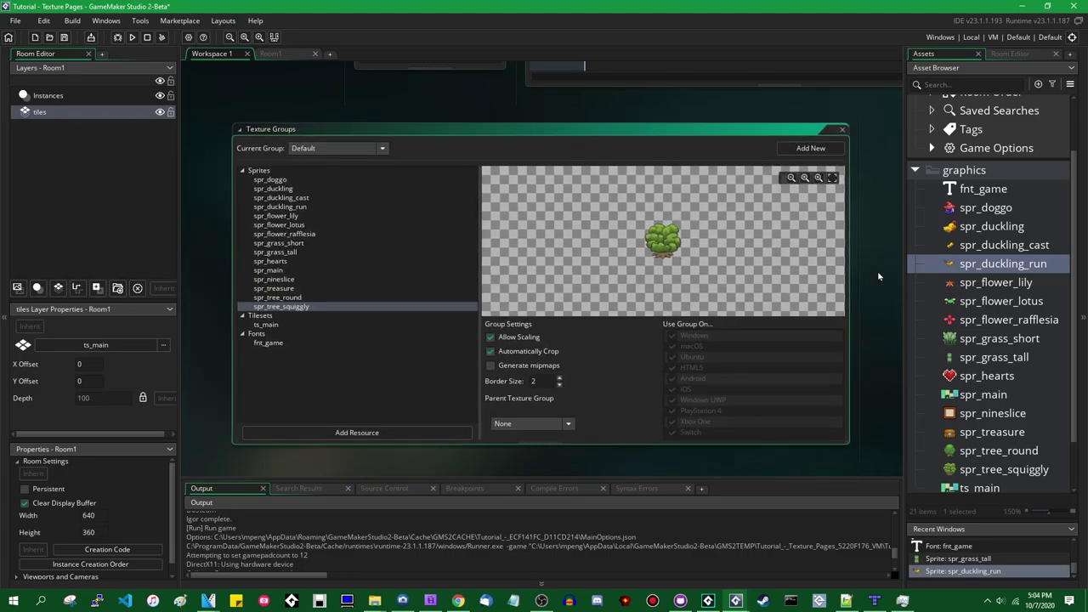
left_click(841, 130)
scroll(399, 409, "up", 5)
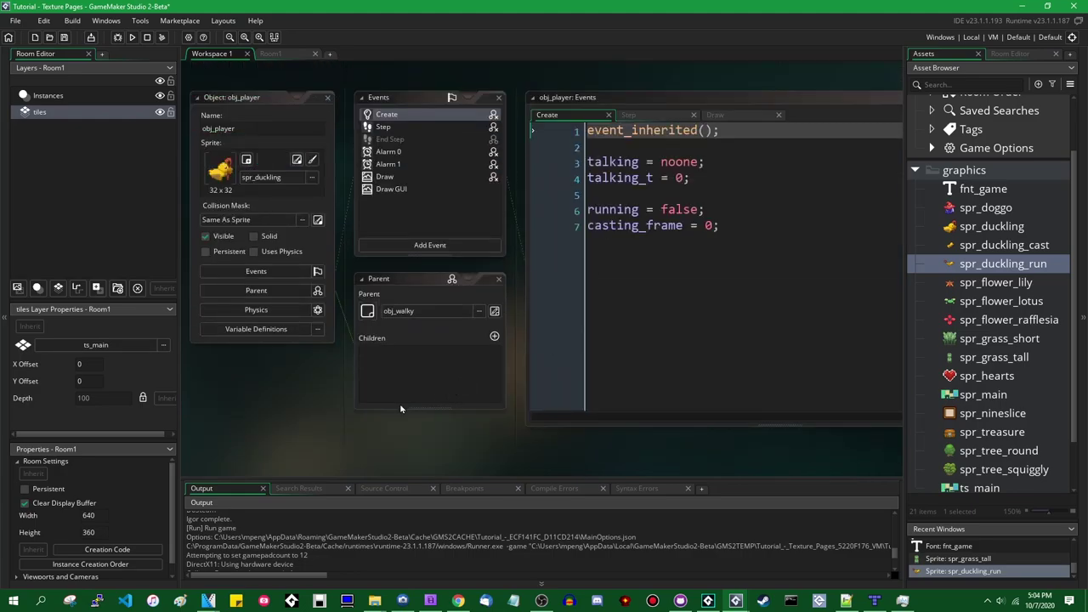
- Add the calls sprite_get_texture(), tileset_get_texture() and font_get_texture() on separate lines at the end of obj_player's Create event
left_click(548, 247)
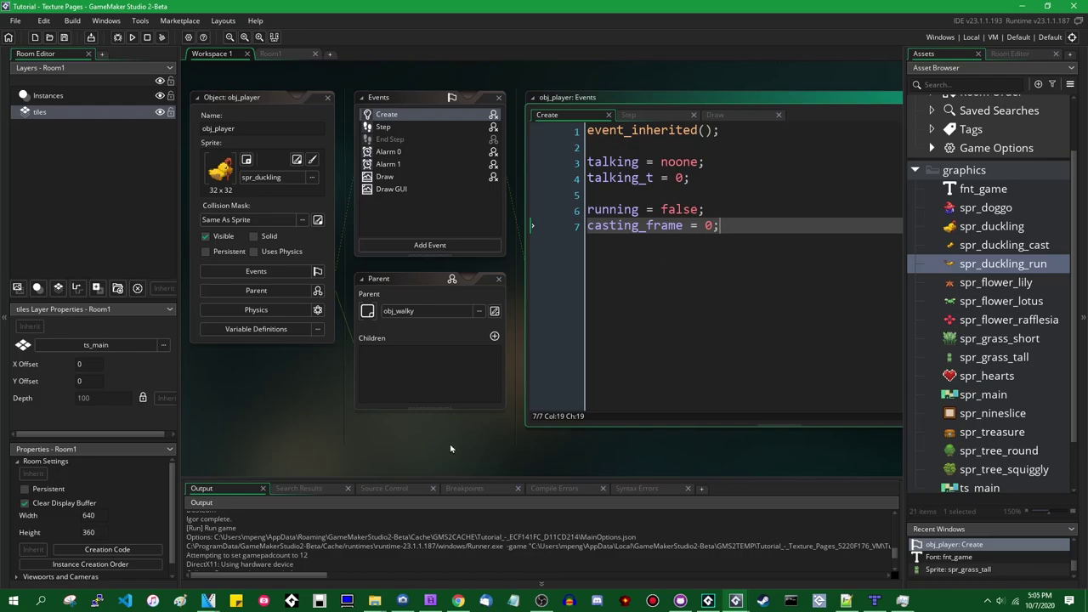
key("Return")
key("Return")
type("sp")
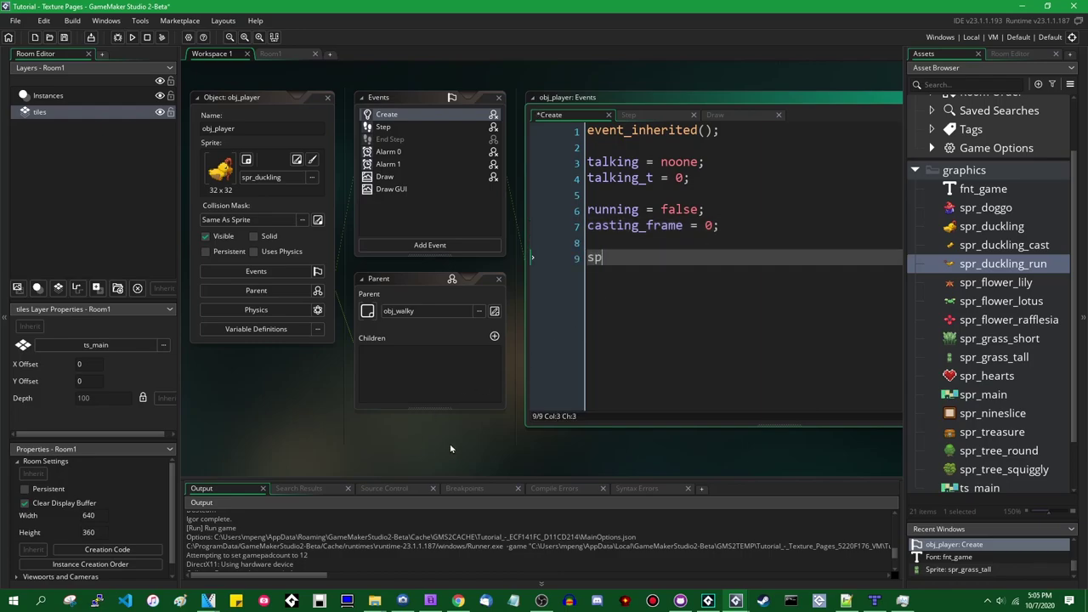
type("rite_get_texture()")
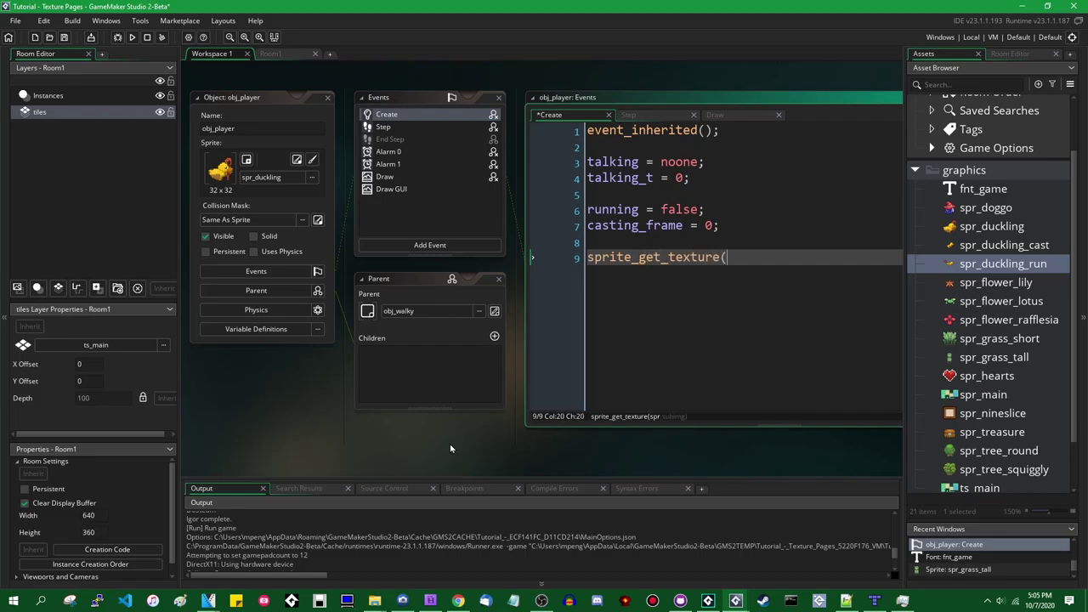
key("Return")
type("tile")
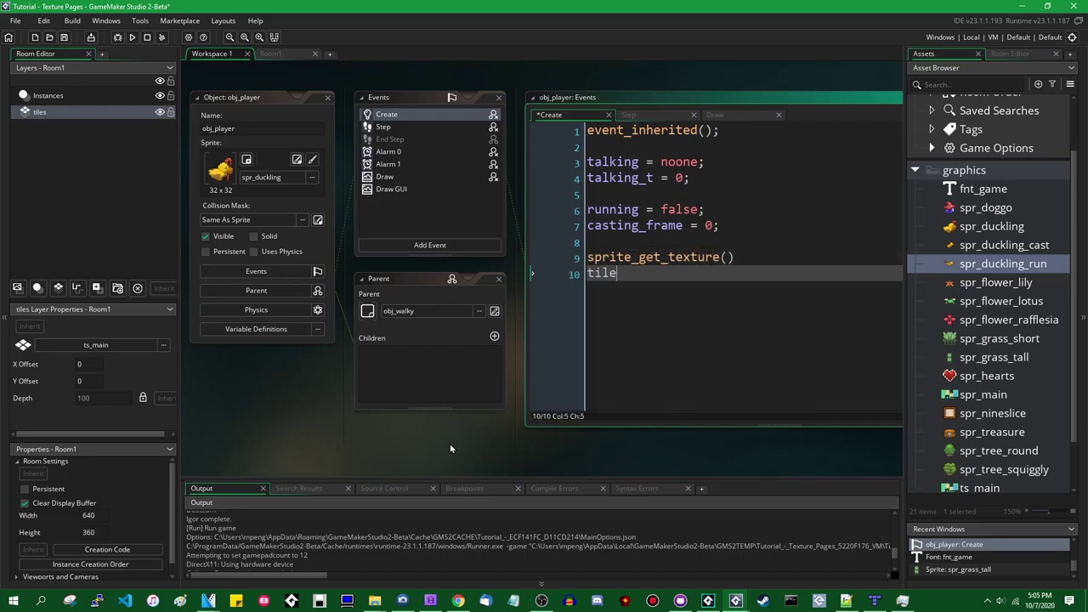
type("set_get_texture()")
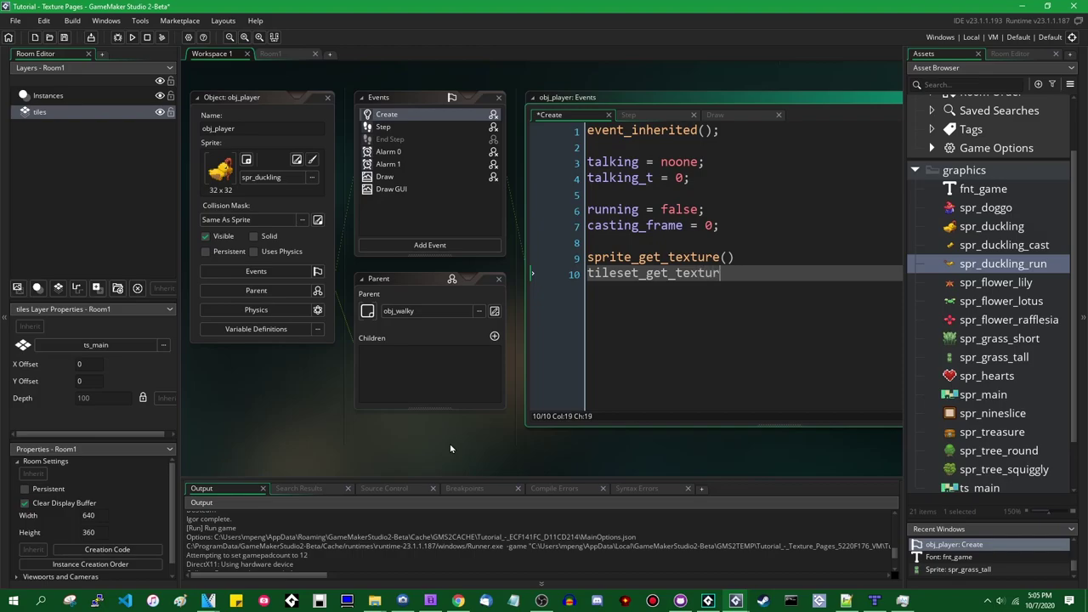
key("Return")
type("font_get_texture()")
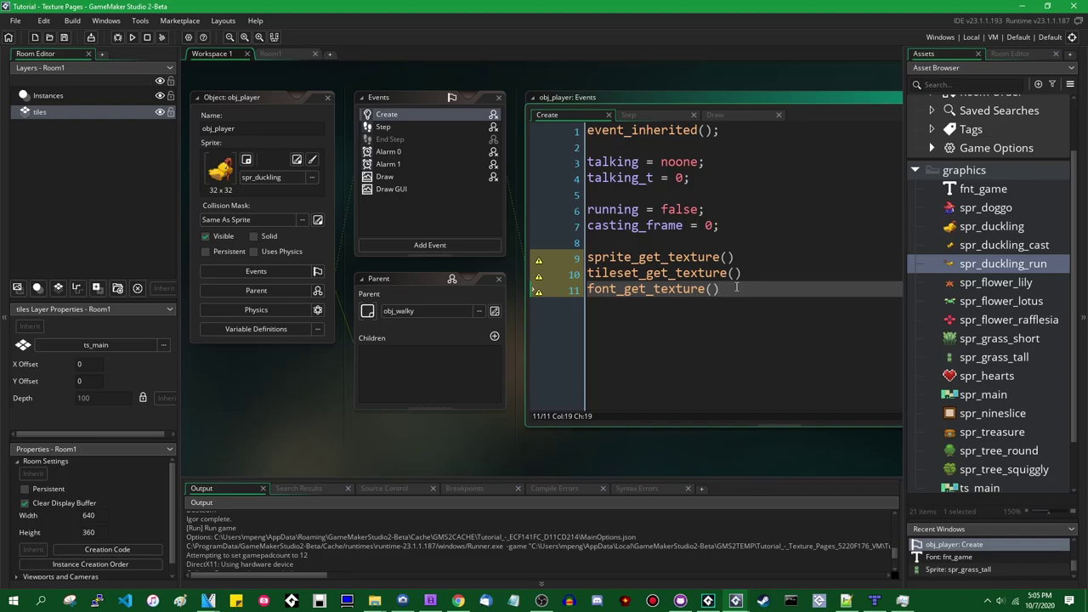
- Replace the three texture calls in obj_player's Create event with sprite_get_uvs(), font_get_uvs() and tileset_get_uvs(), and save the project
key("shift+Up")
key("shift+Up")
left_click(760, 306)
left_click_drag(754, 289, 520, 256)
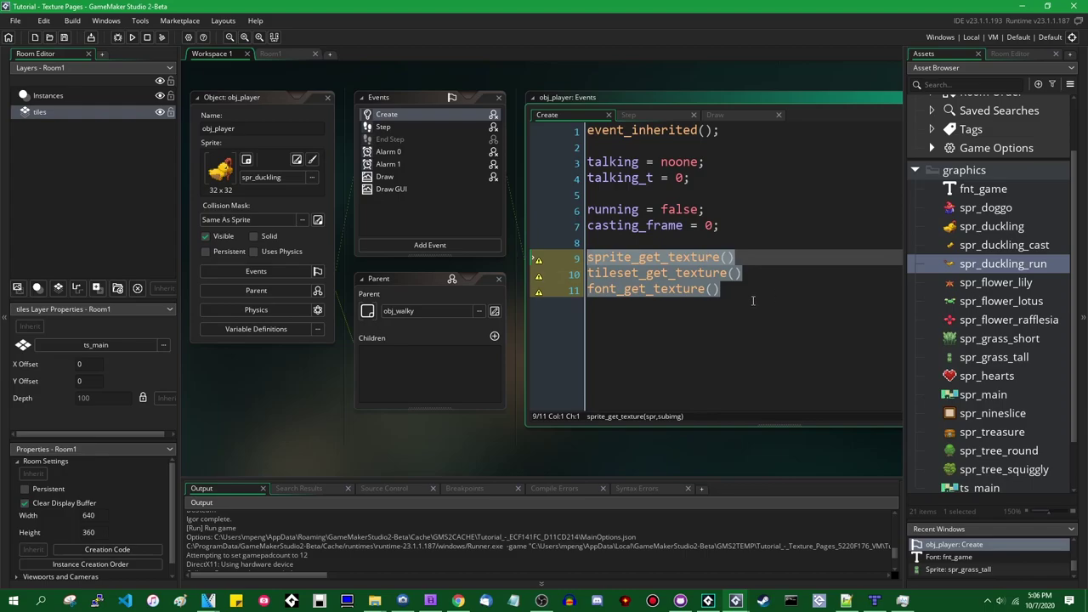
key("shift+Down")
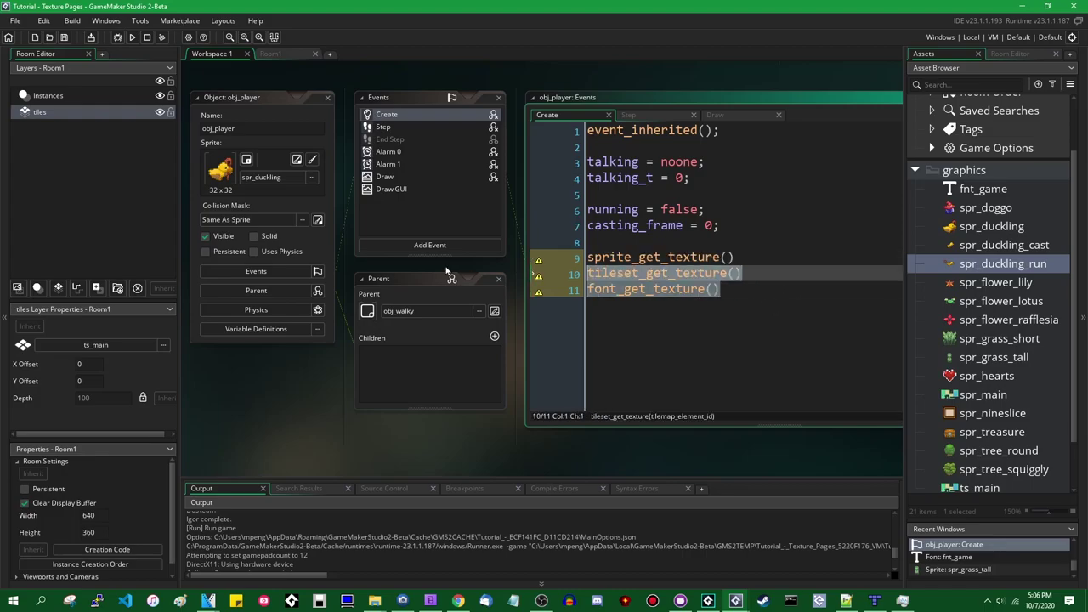
key("shift+Up")
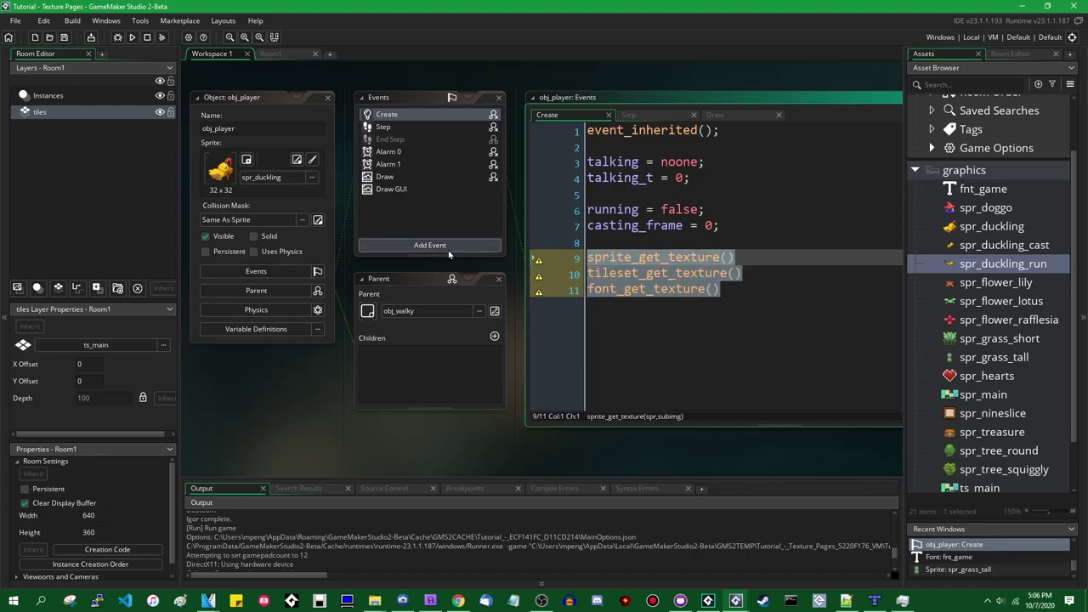
type("sprite_get_uvs()")
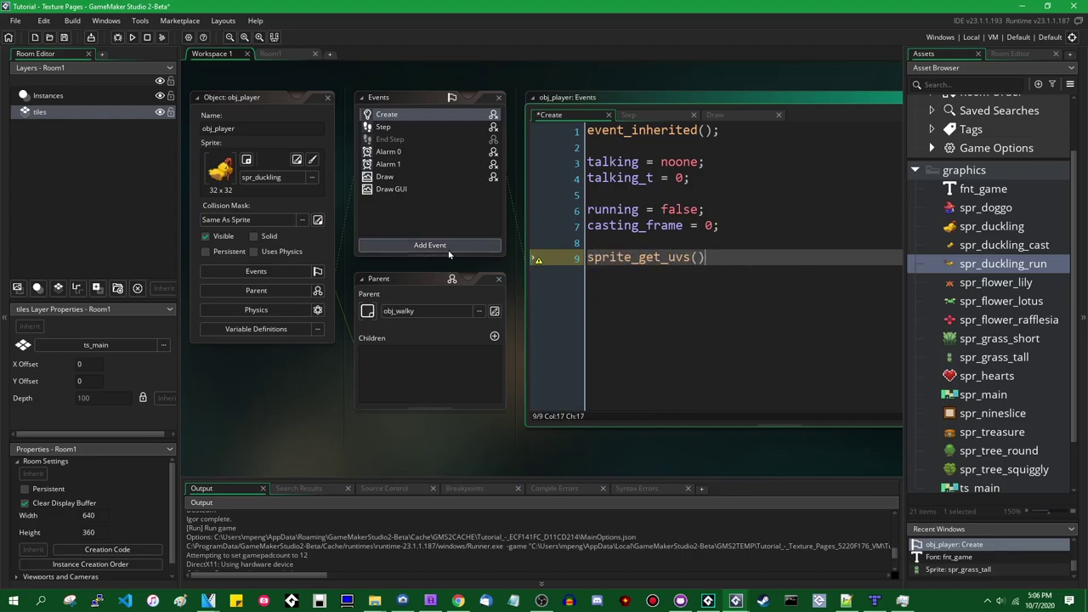
key("Return")
type("font_get_uvs")
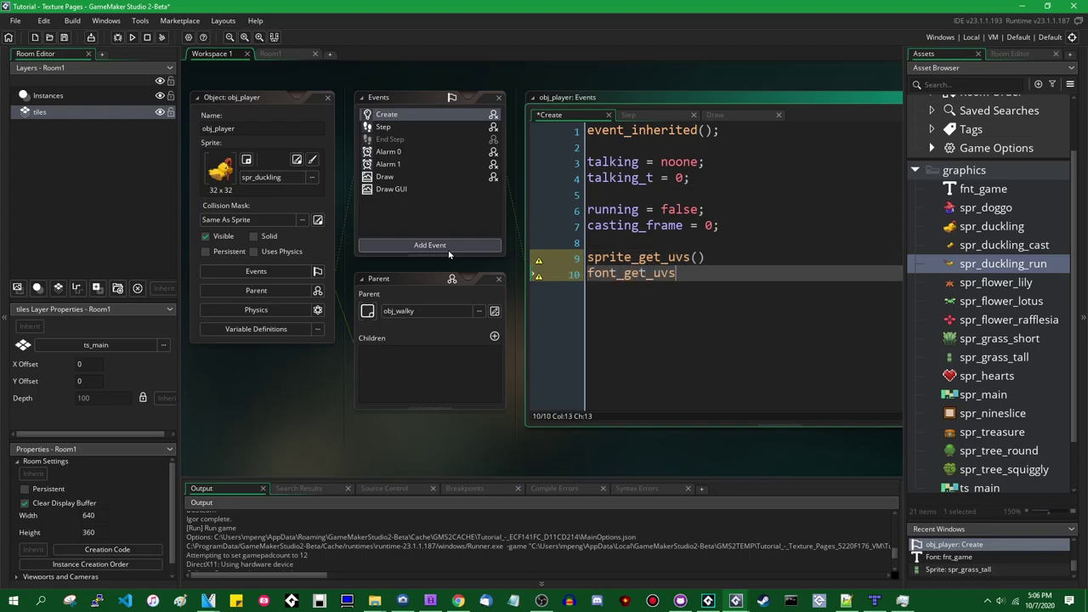
type("()")
key("Return")
type("tileset_ge")
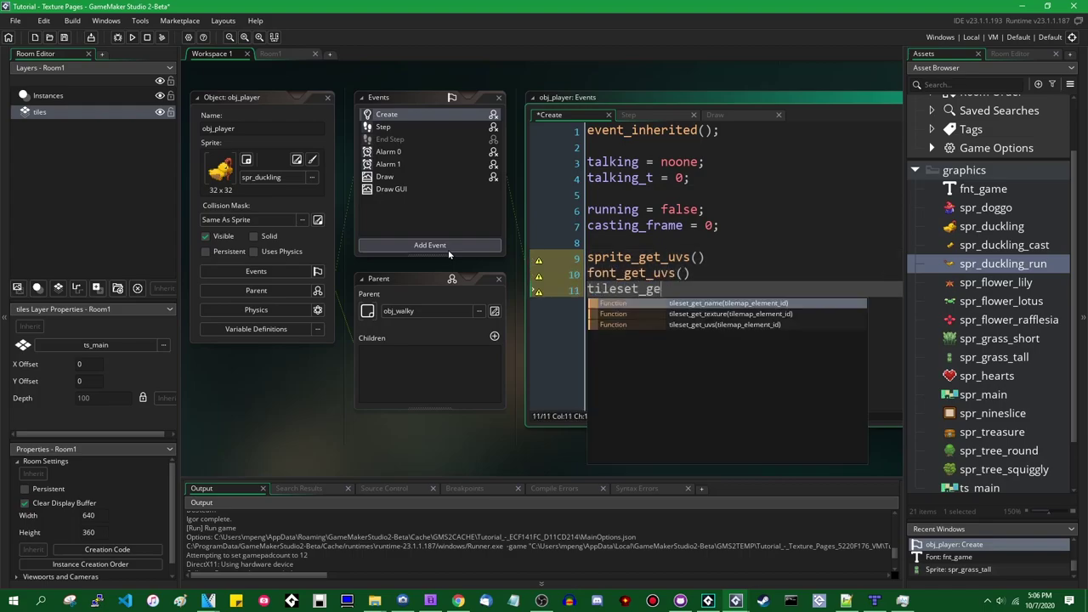
type("t_uvs()")
key("ctrl+s")
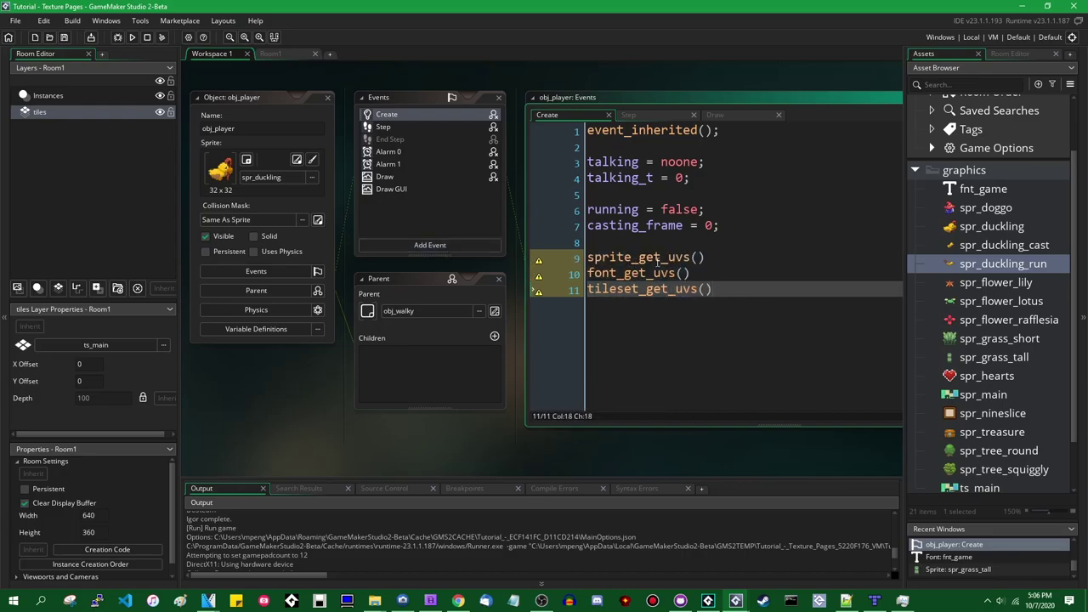
- Check the argument hints for sprite_get_uvs, font_get_uvs and tileset_get_uvs in the Create event code
left_click(634, 258)
left_click(697, 257)
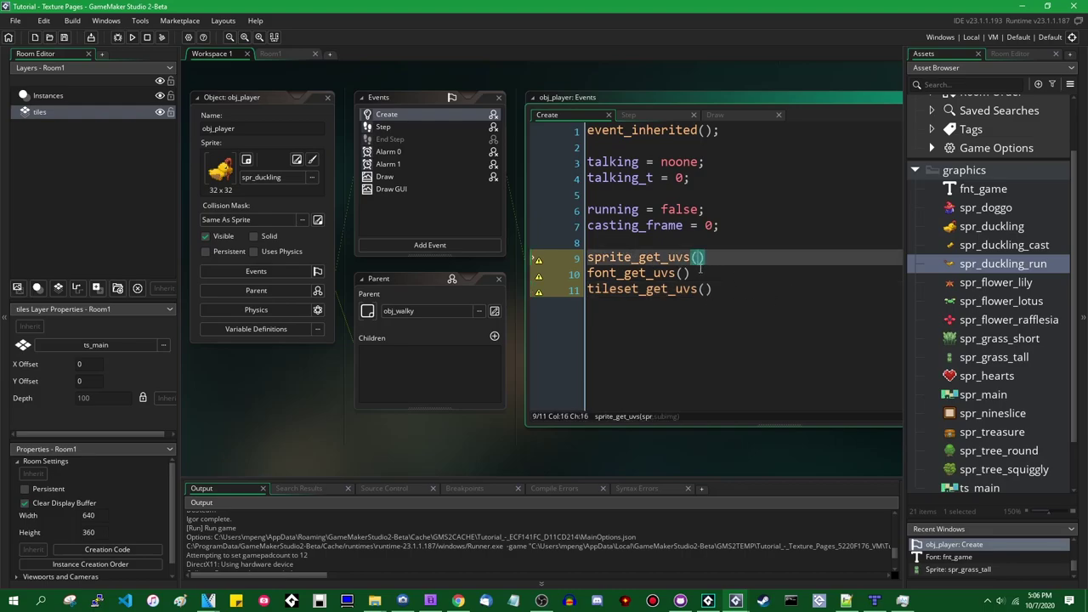
key("Down")
key("Left")
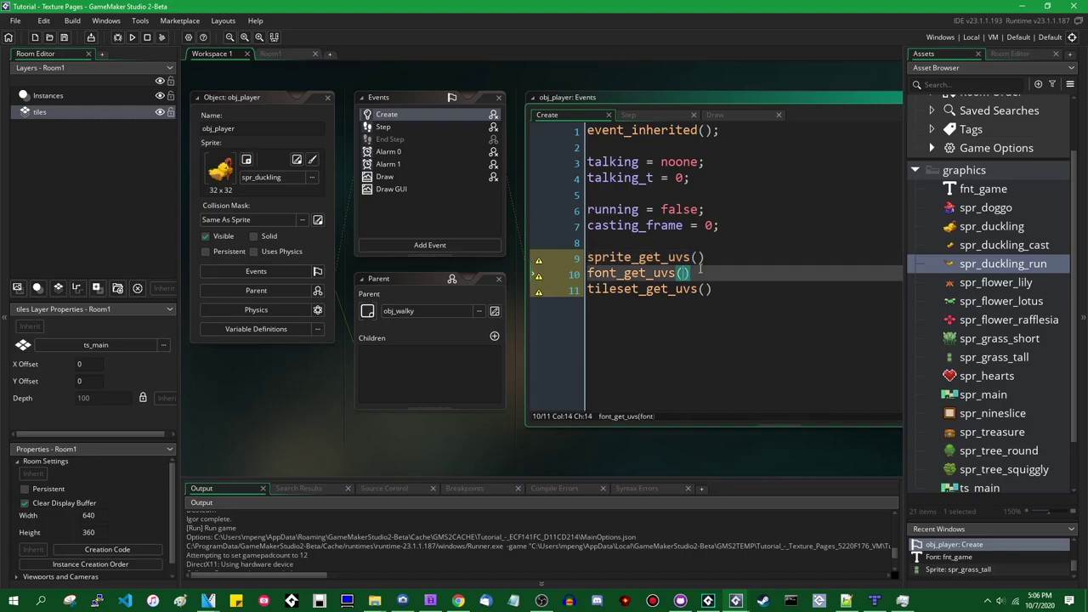
key("Down")
key("End")
key("Left")
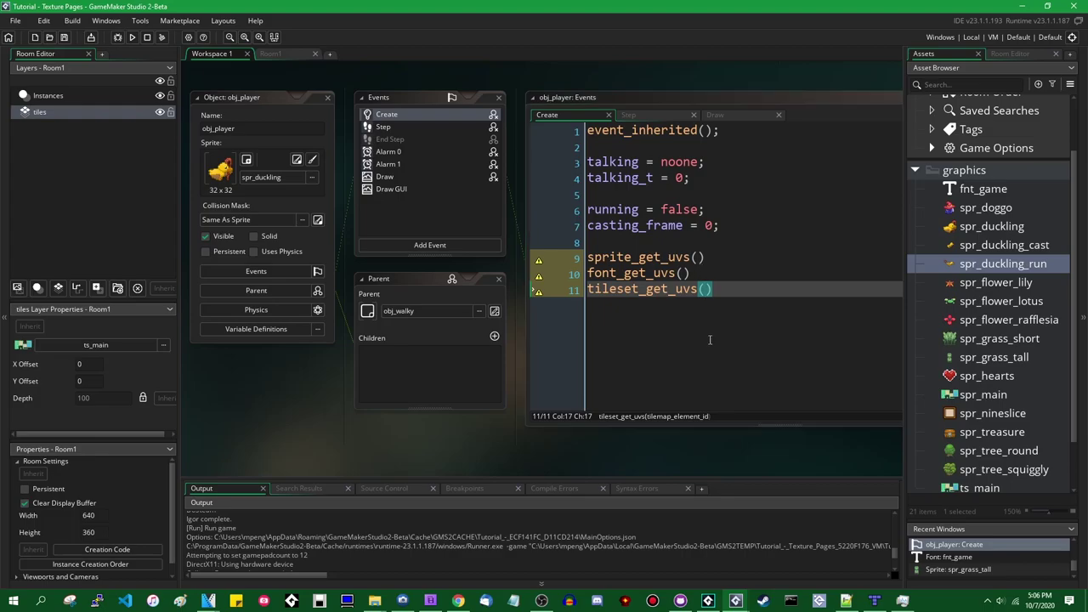
- Look up tileset_get_uvs in the GameMaker Studio 2 manual, read the returned array elements, and return to the code
left_click(639, 303)
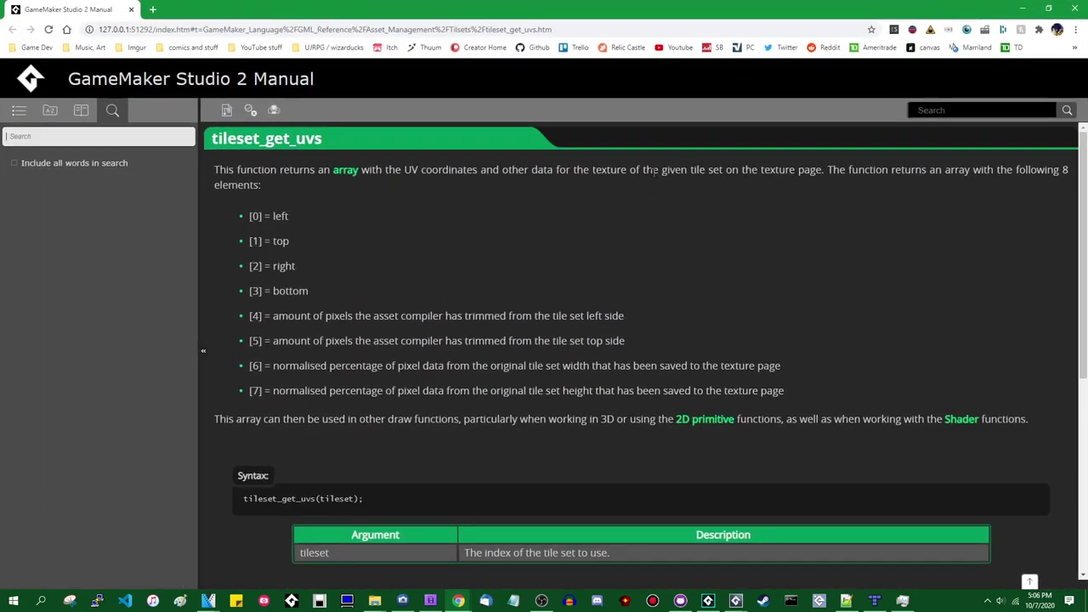
double_click(693, 17)
key("alt+Tab")
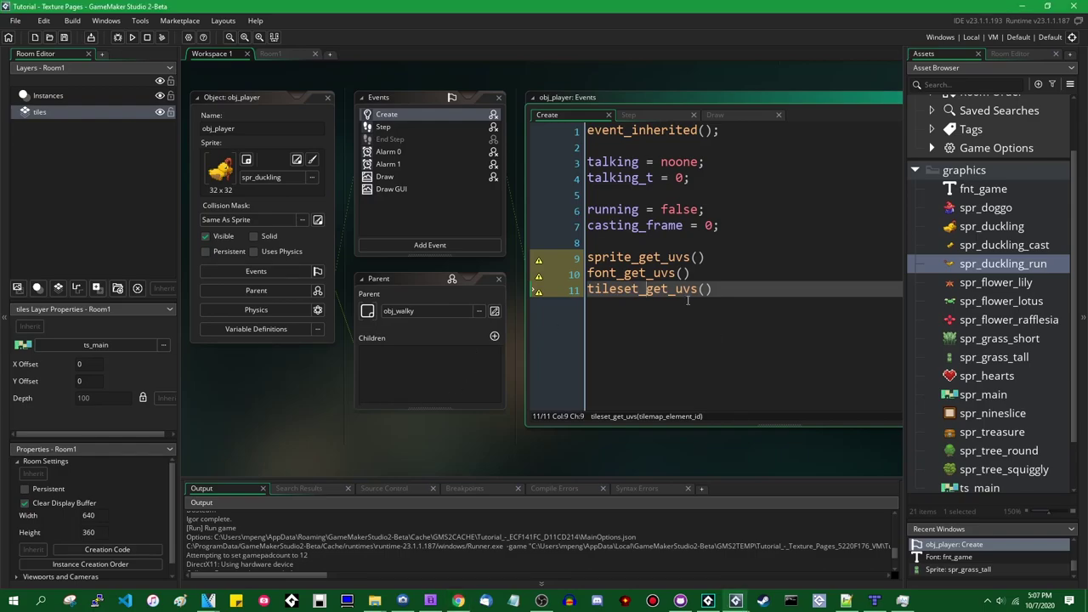
- Delete the three UV function calls and the blank line above them from obj_player's Create event
left_click(724, 291)
left_click_drag(723, 291, 759, 314)
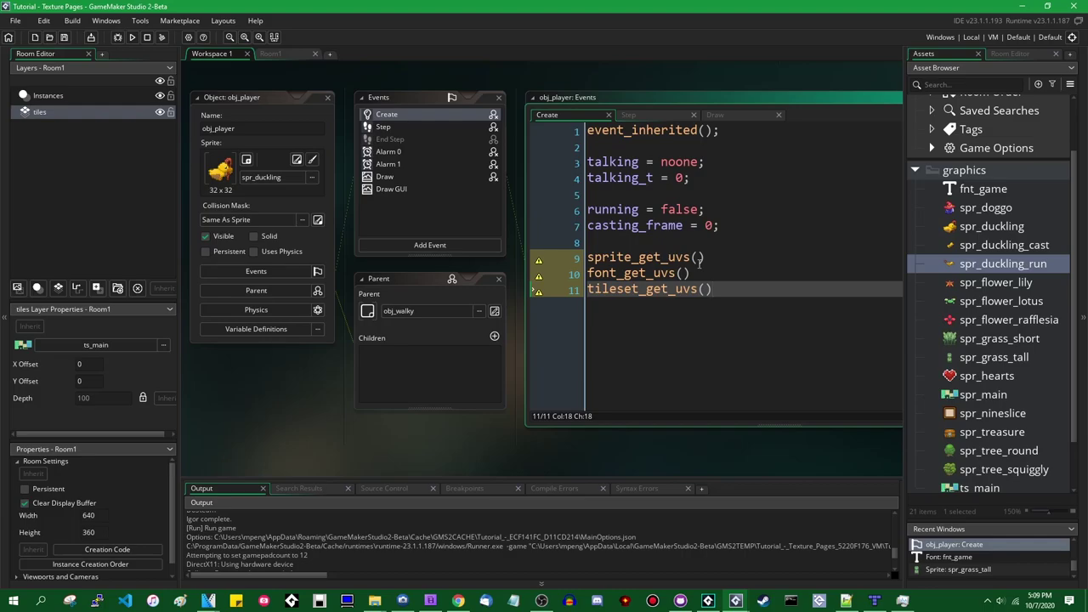
left_click(781, 228, "shift")
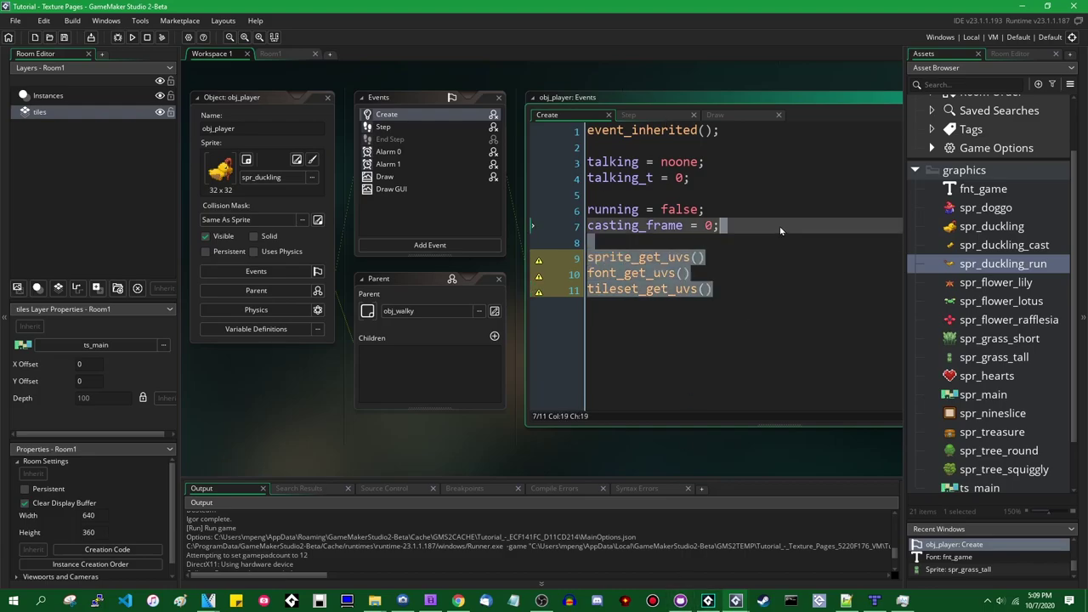
key("BackSpace")
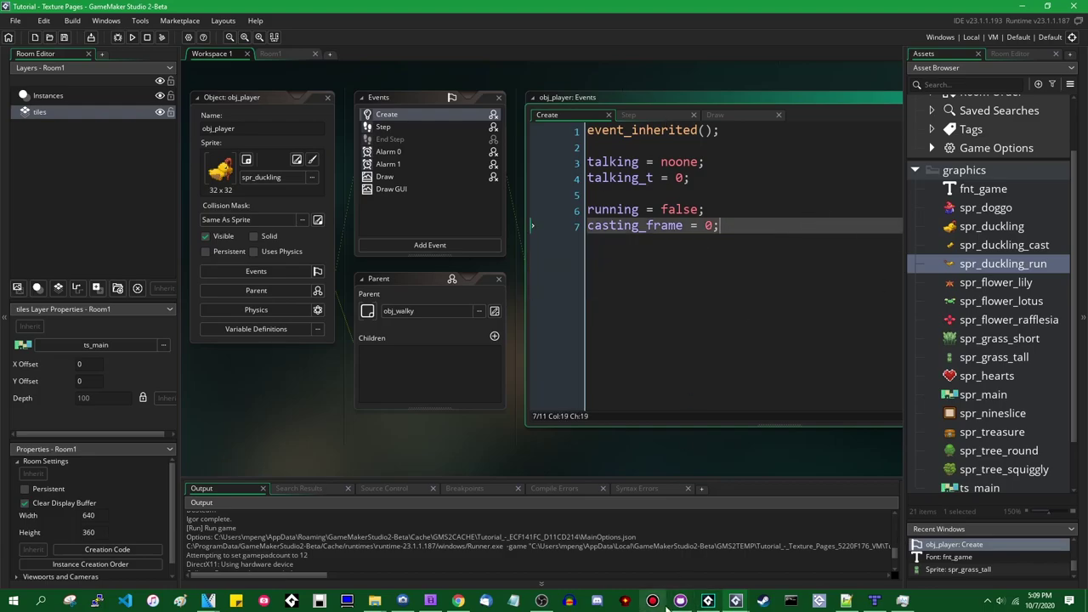
- Switch to GitHub Desktop and discard the changes to fnt_game.old.png and fnt_game.old.yy in the Tutorial - Texture Pages repository
key("alt+Tab")
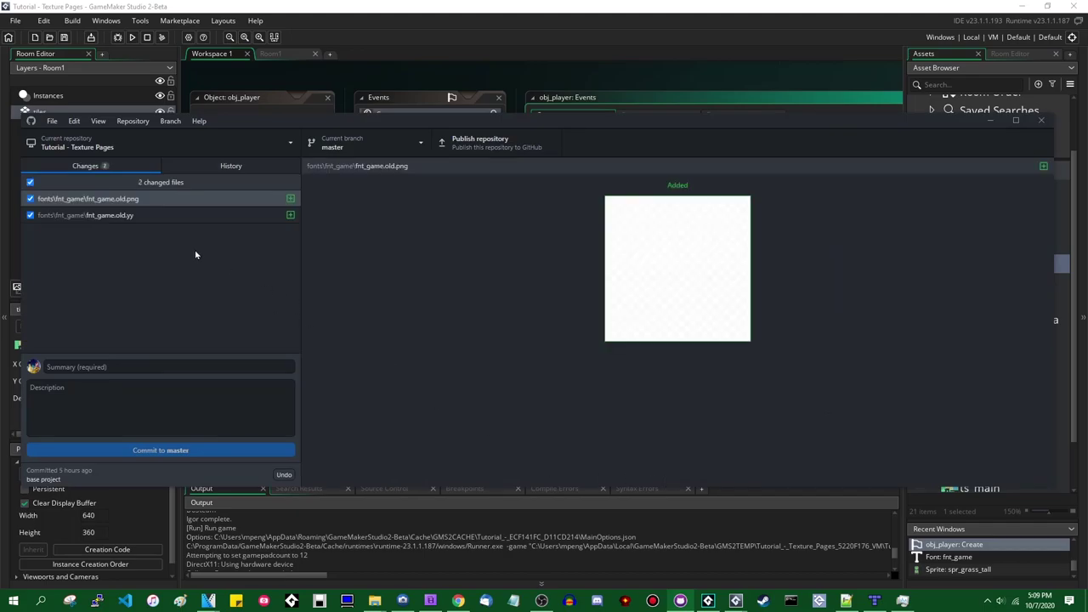
left_click(226, 170)
left_click(162, 212)
left_click(104, 167)
left_click(216, 212, "shift")
right_click(202, 214)
left_click(225, 220)
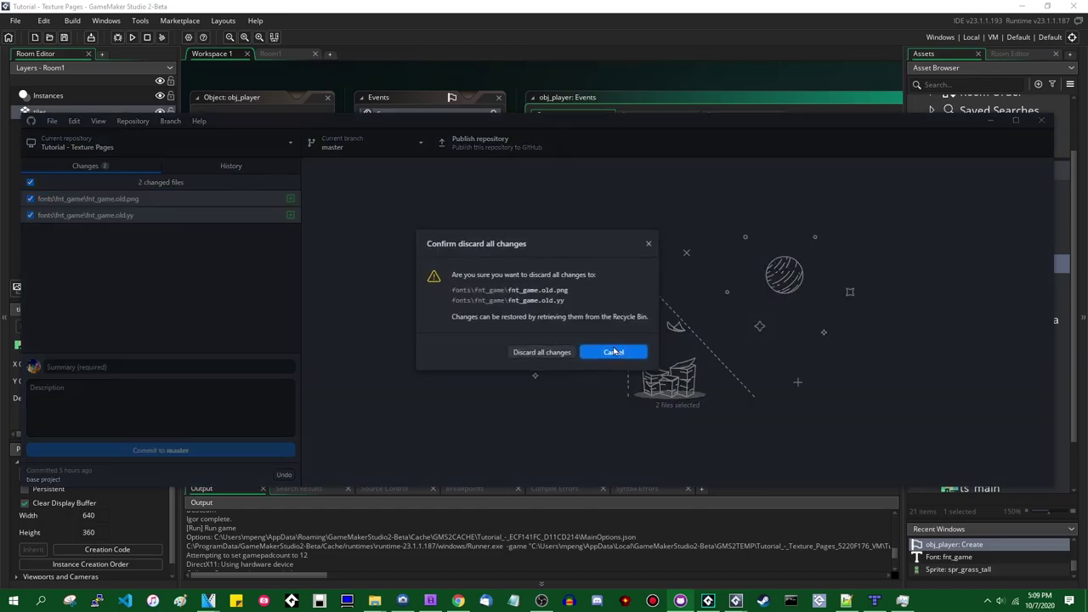
left_click(541, 352)
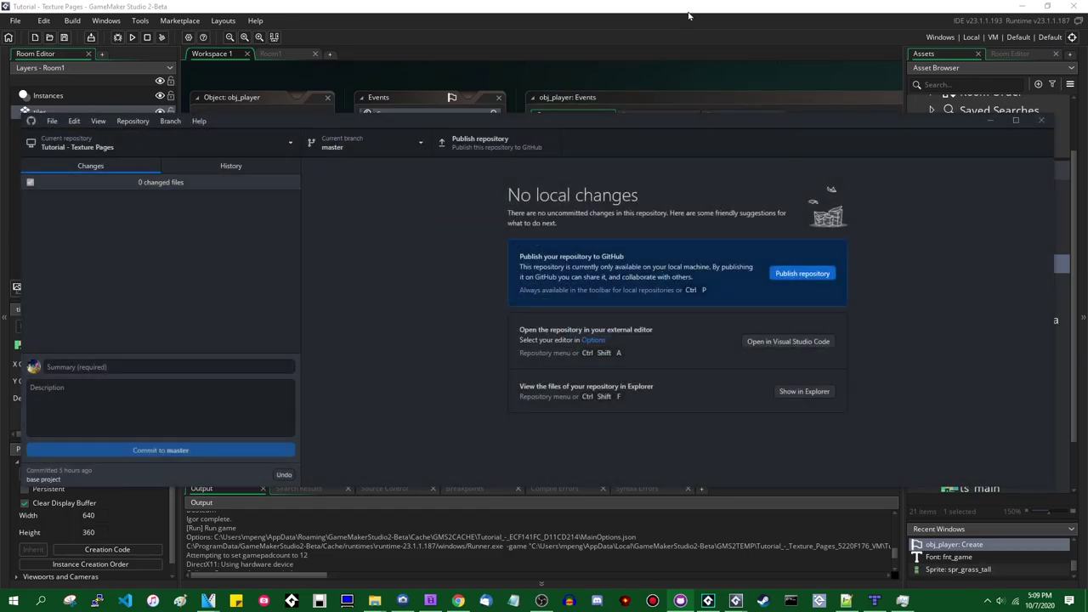
- Switch to GameMaker Studio 2, reload the modified fnt_game resource, and return to GitHub Desktop
left_click(654, 12)
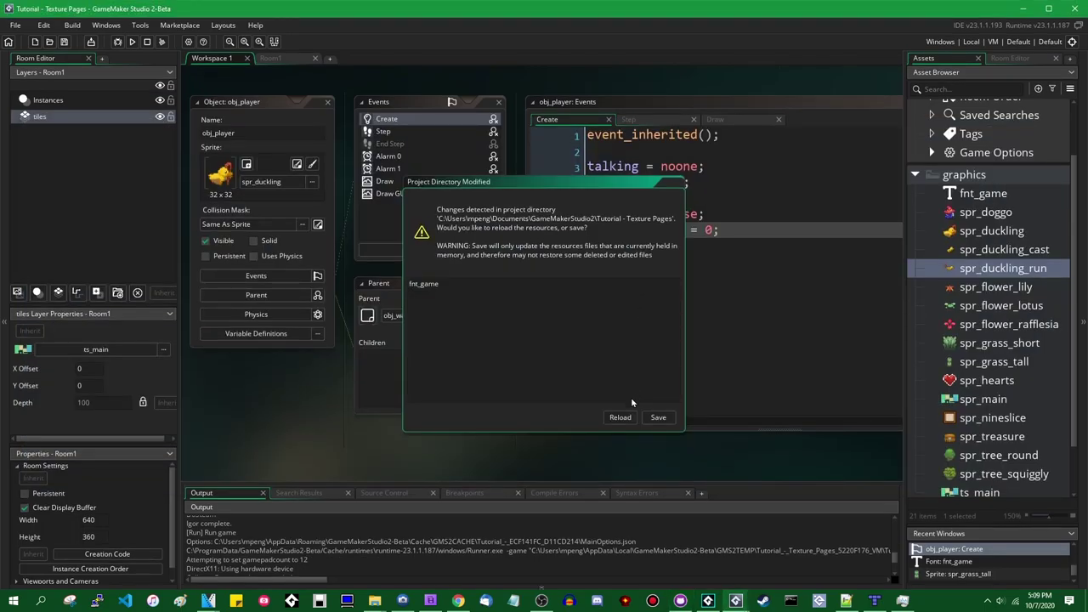
left_click(619, 412)
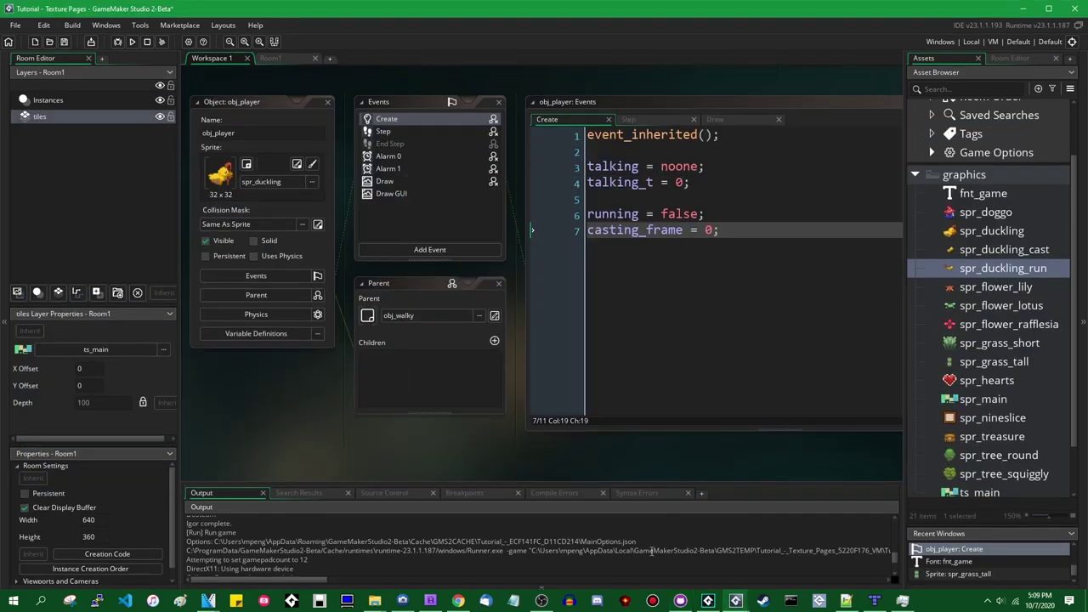
left_click(679, 601)
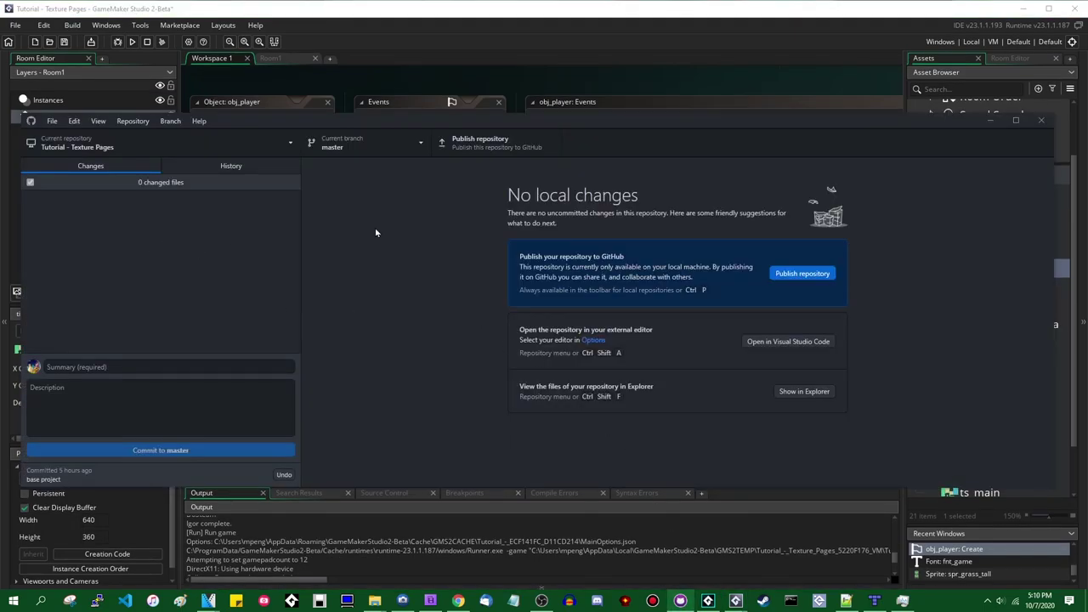